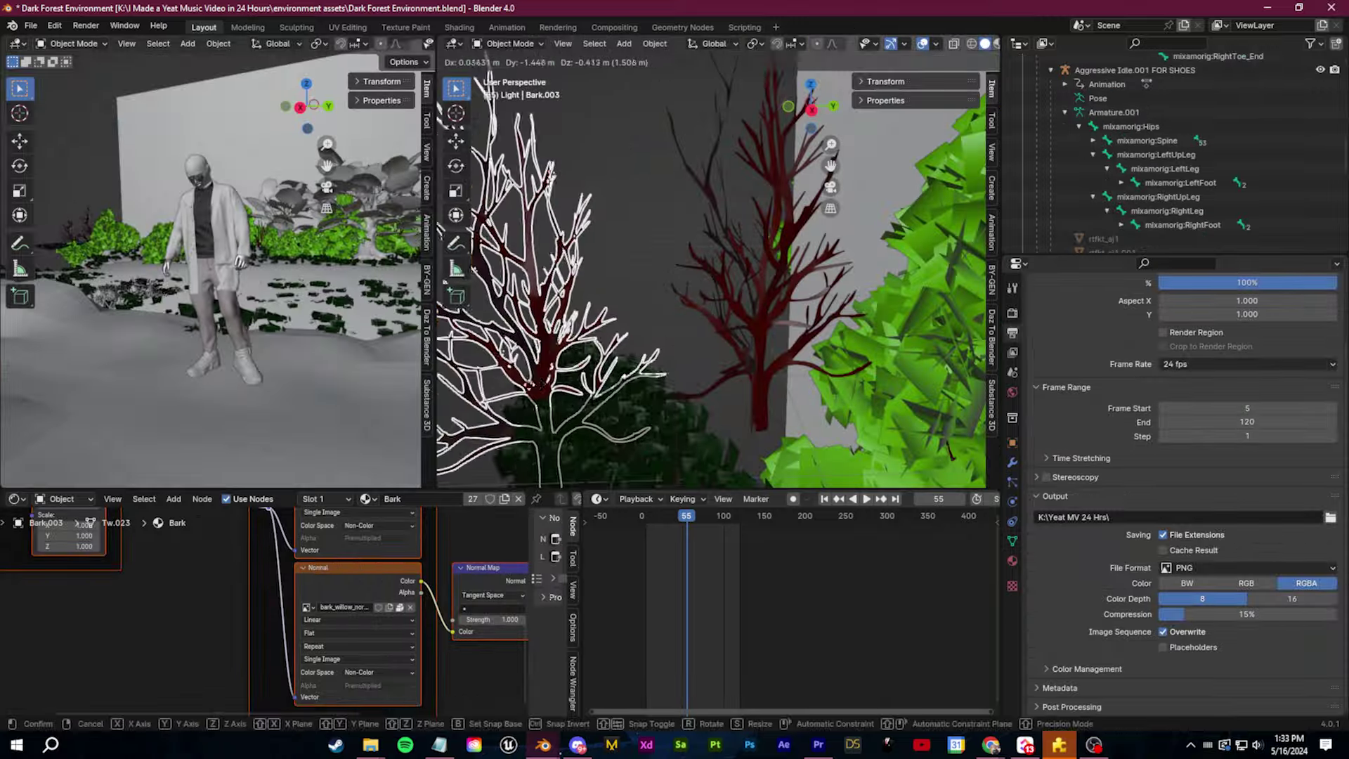
Confirm the tree's new position, then open a fresh General scene with cube, camera and light
click(520, 380)
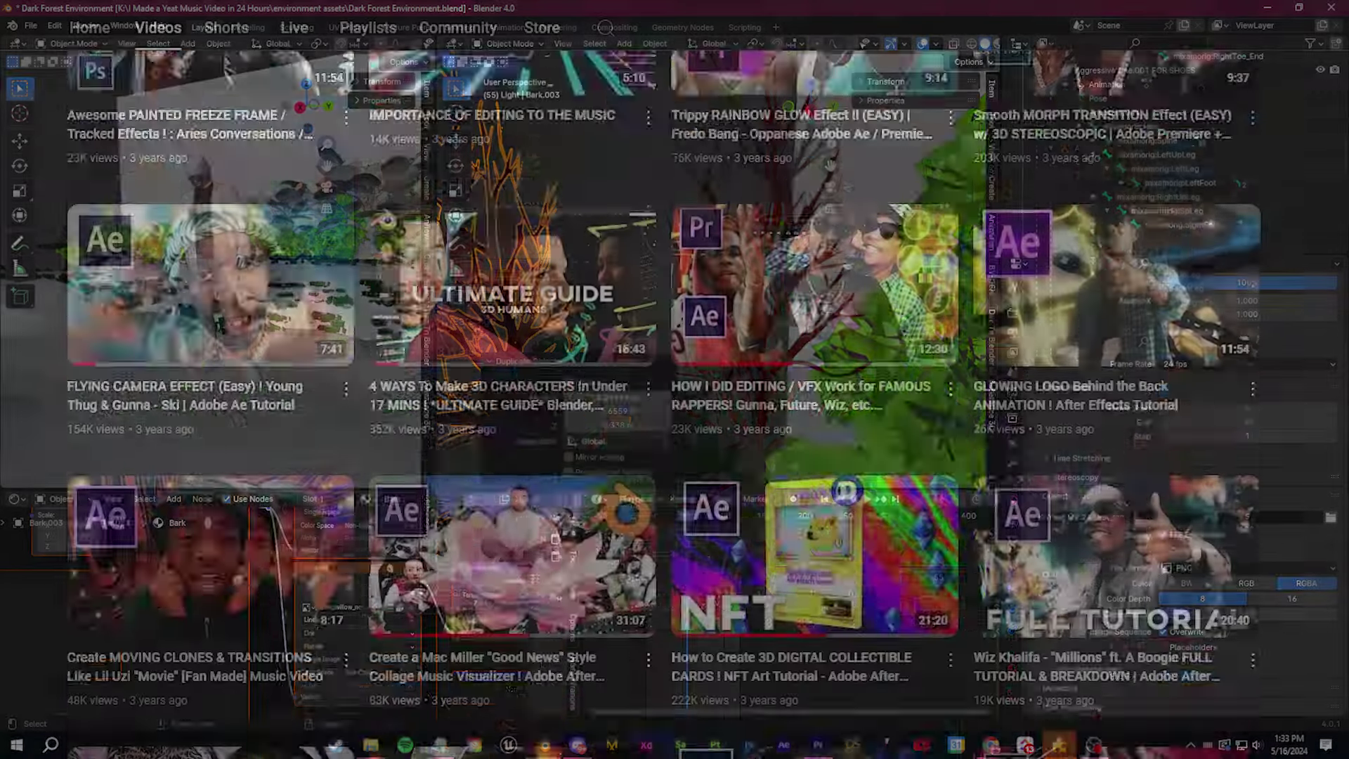
scroll(674, 380, up, 10)
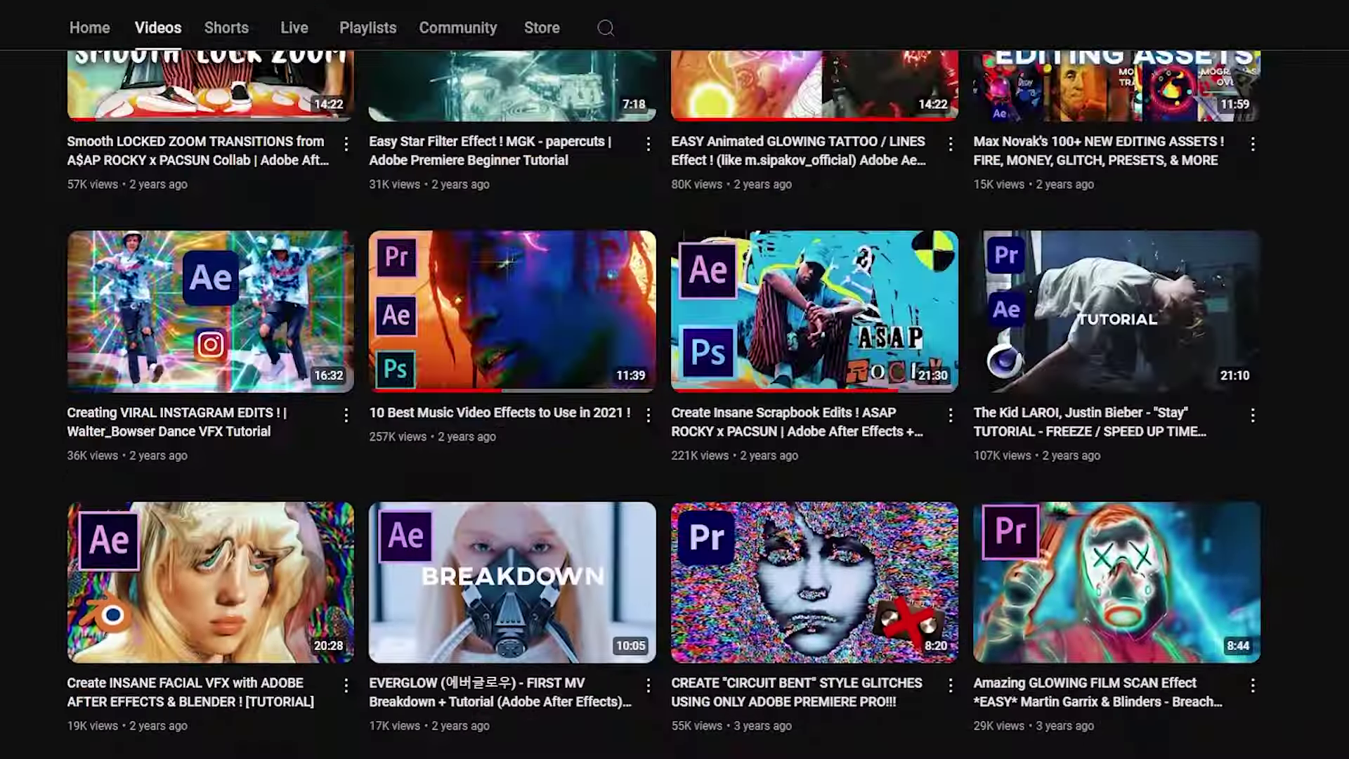
scroll(675, 394, up, 15)
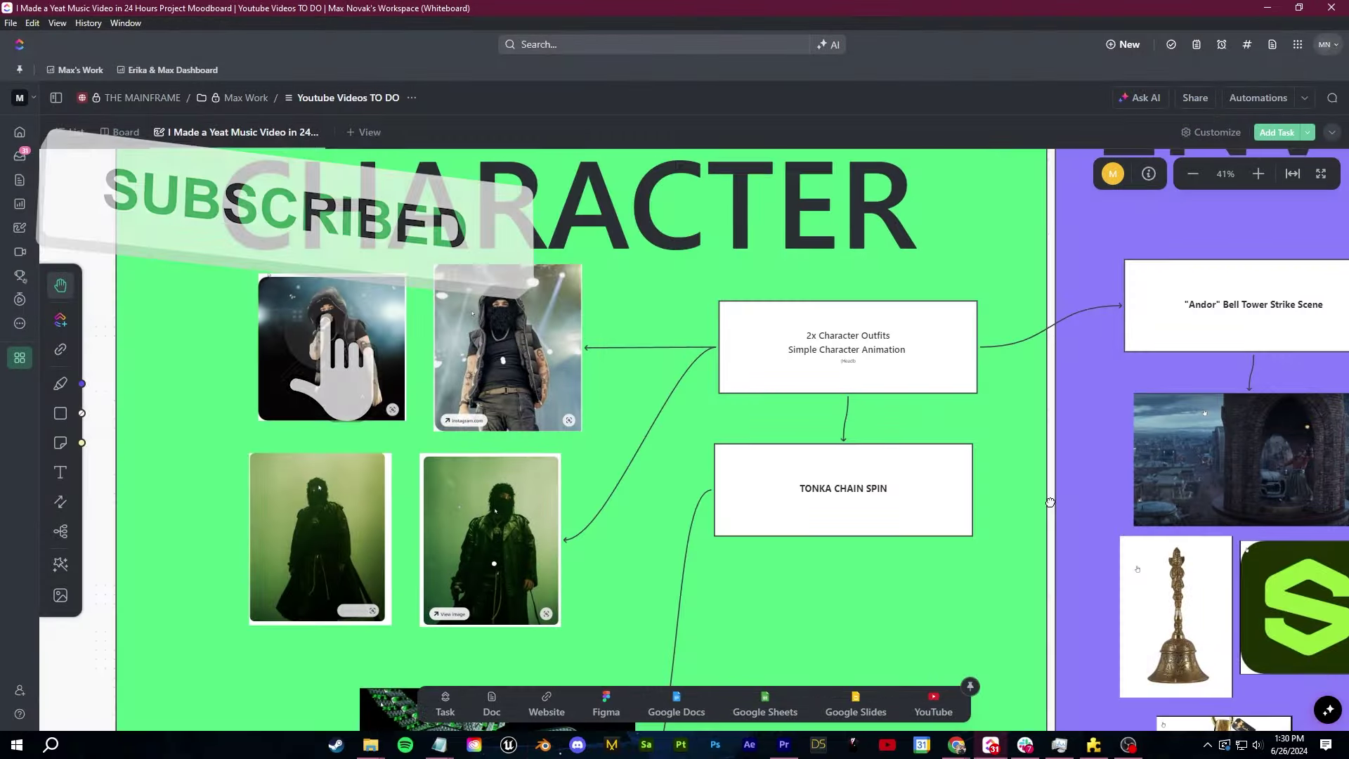
Pan the moodboard whiteboard left past the purple section to the blue Car Swerve section
drag(1039, 511, 163, 298)
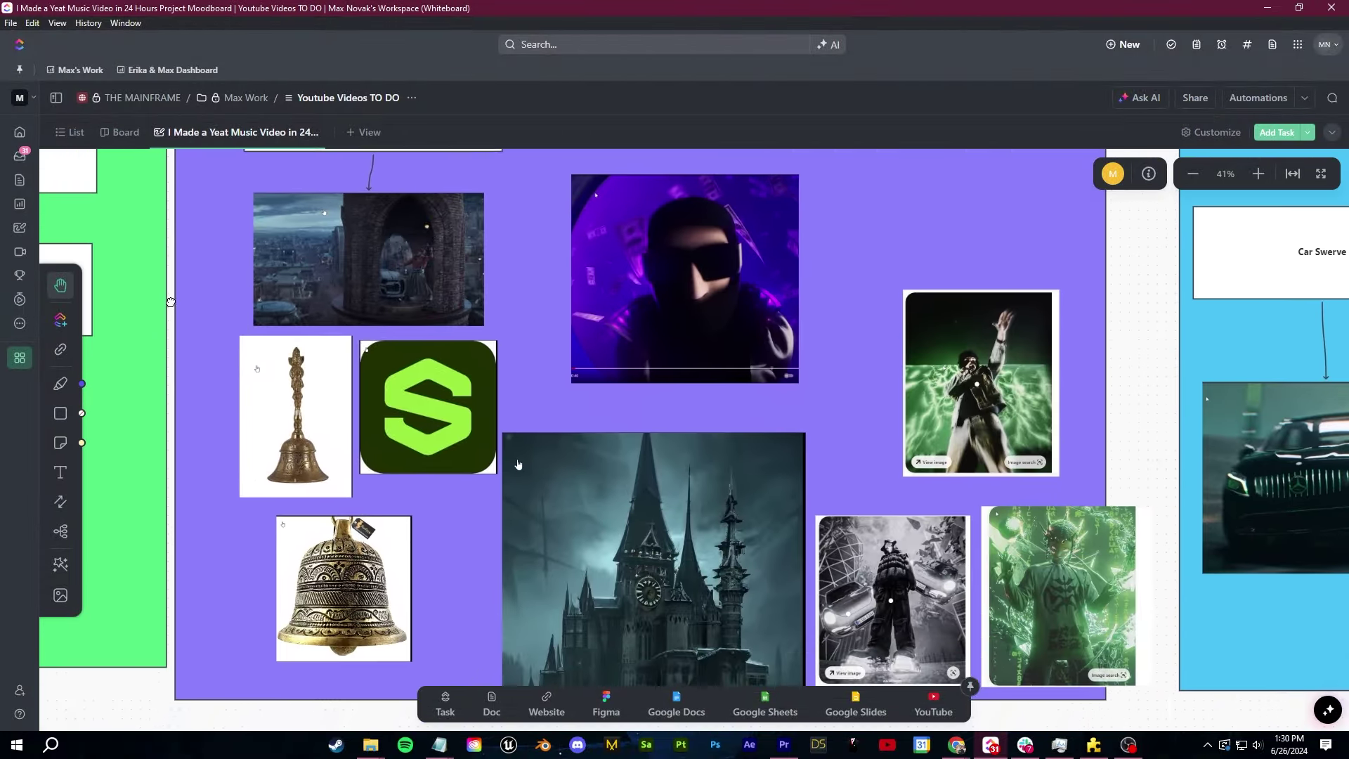
drag(1161, 416, 344, 422)
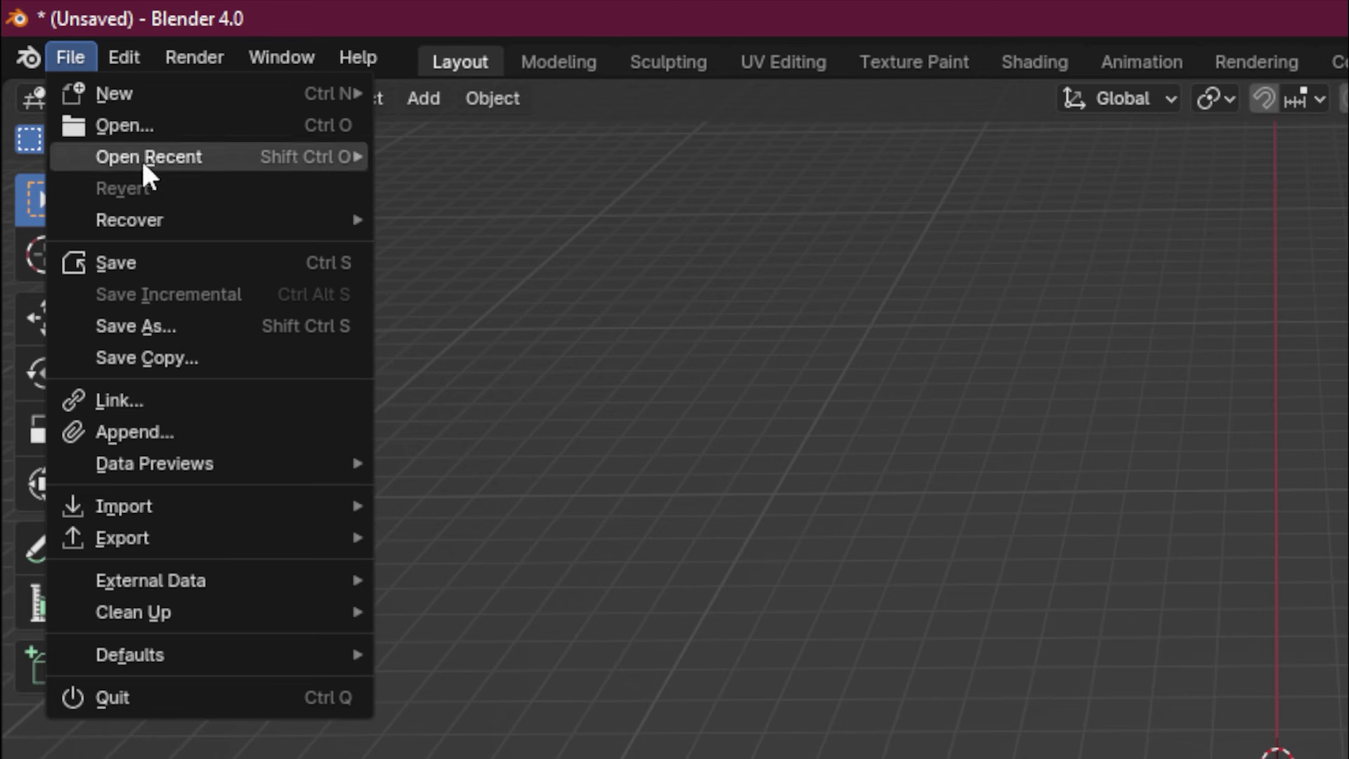
Enable the A.N.T. Landscape add-on by searching 'land' in Preferences > Add-ons
click(130, 62)
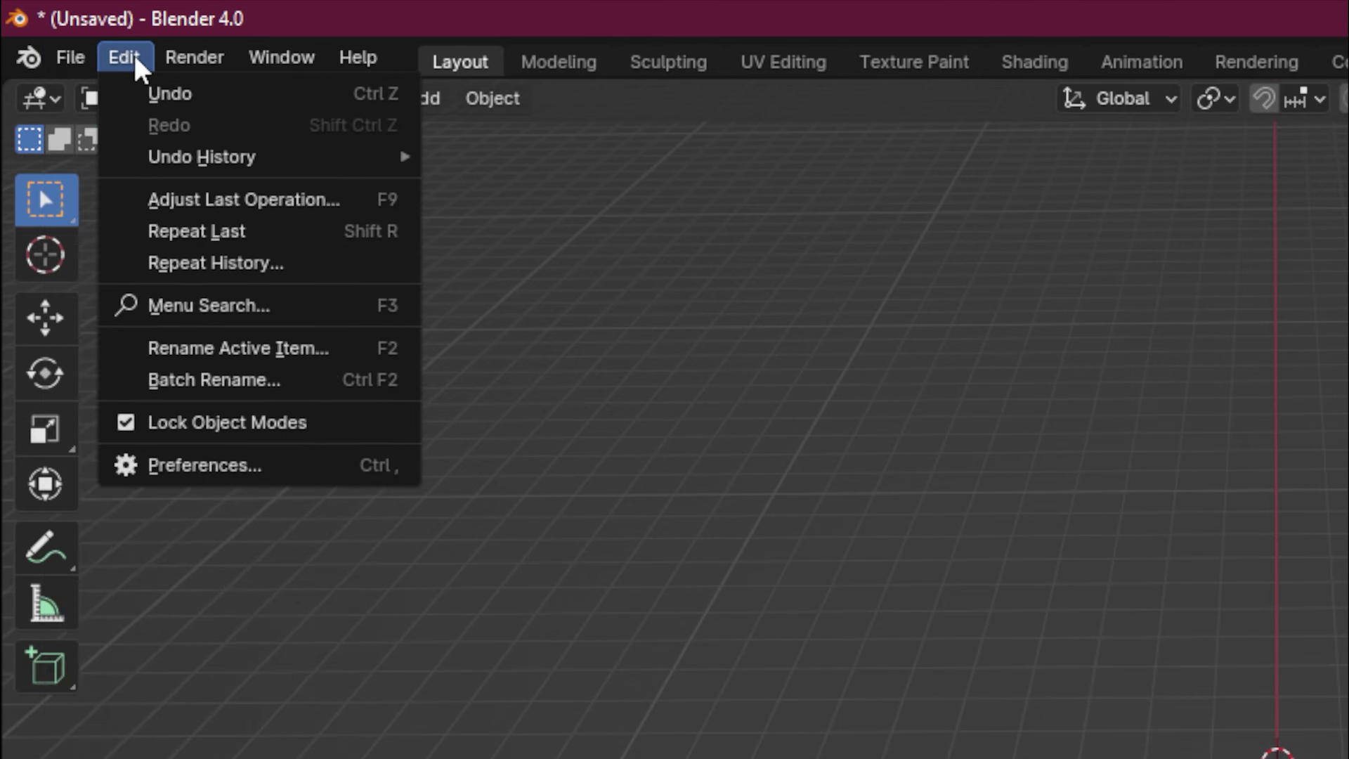
click(213, 463)
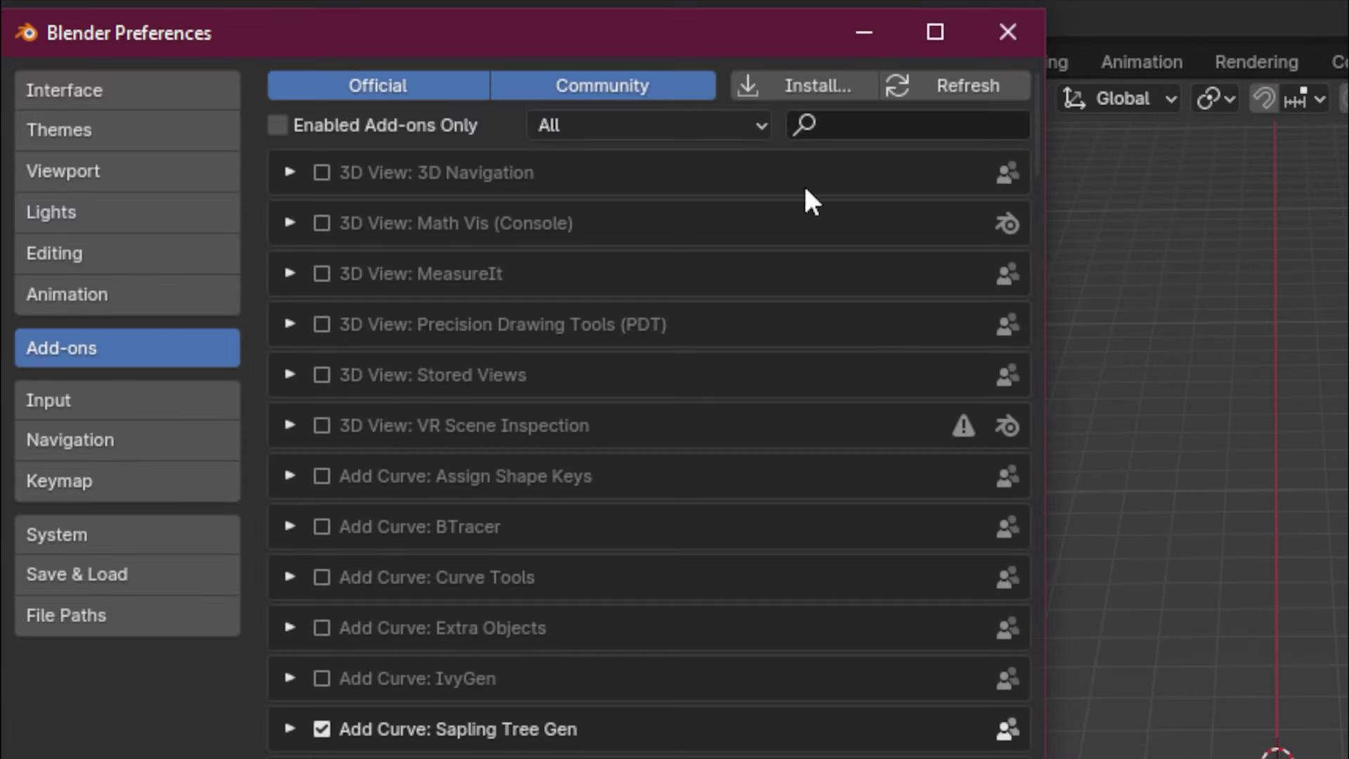
text(landscap)
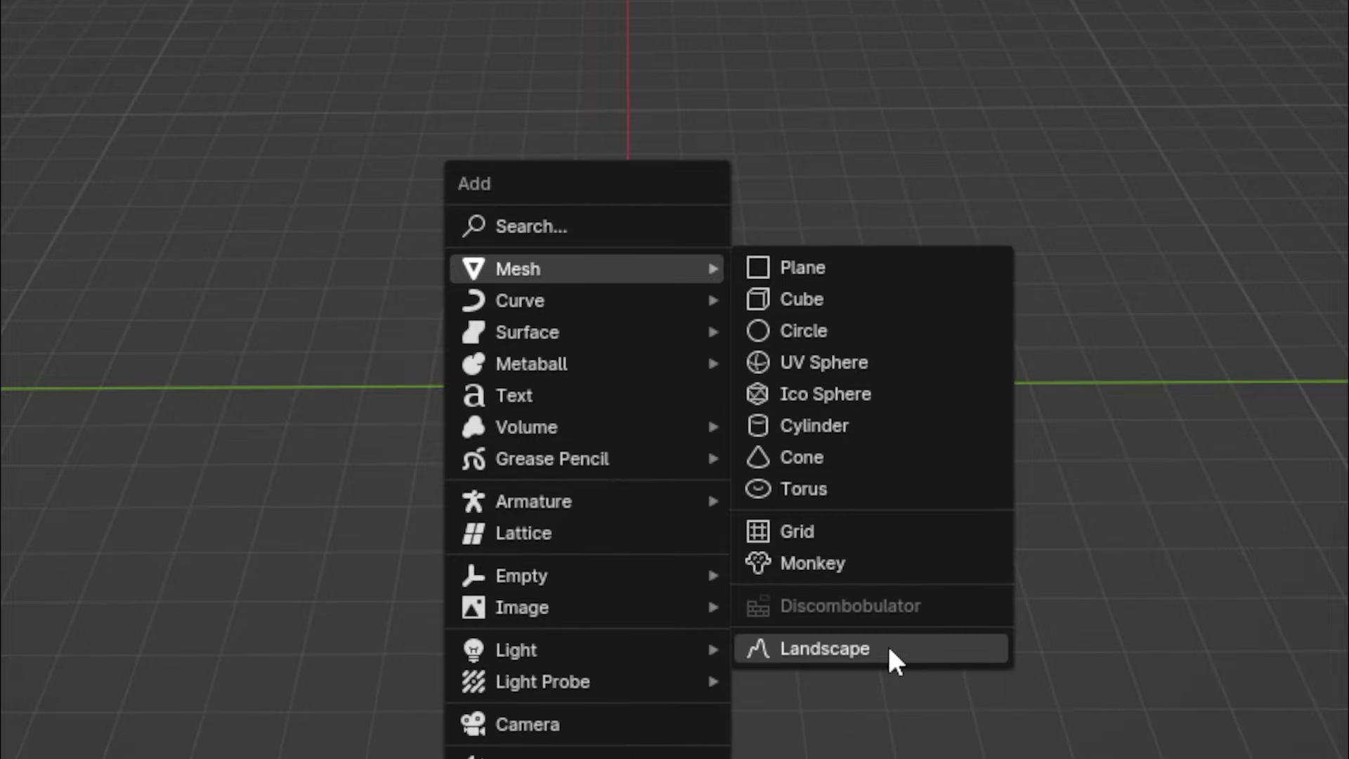
Add a Landscape mesh, try presets such as Lakes 1, and set Random Seed to 1026
click(895, 655)
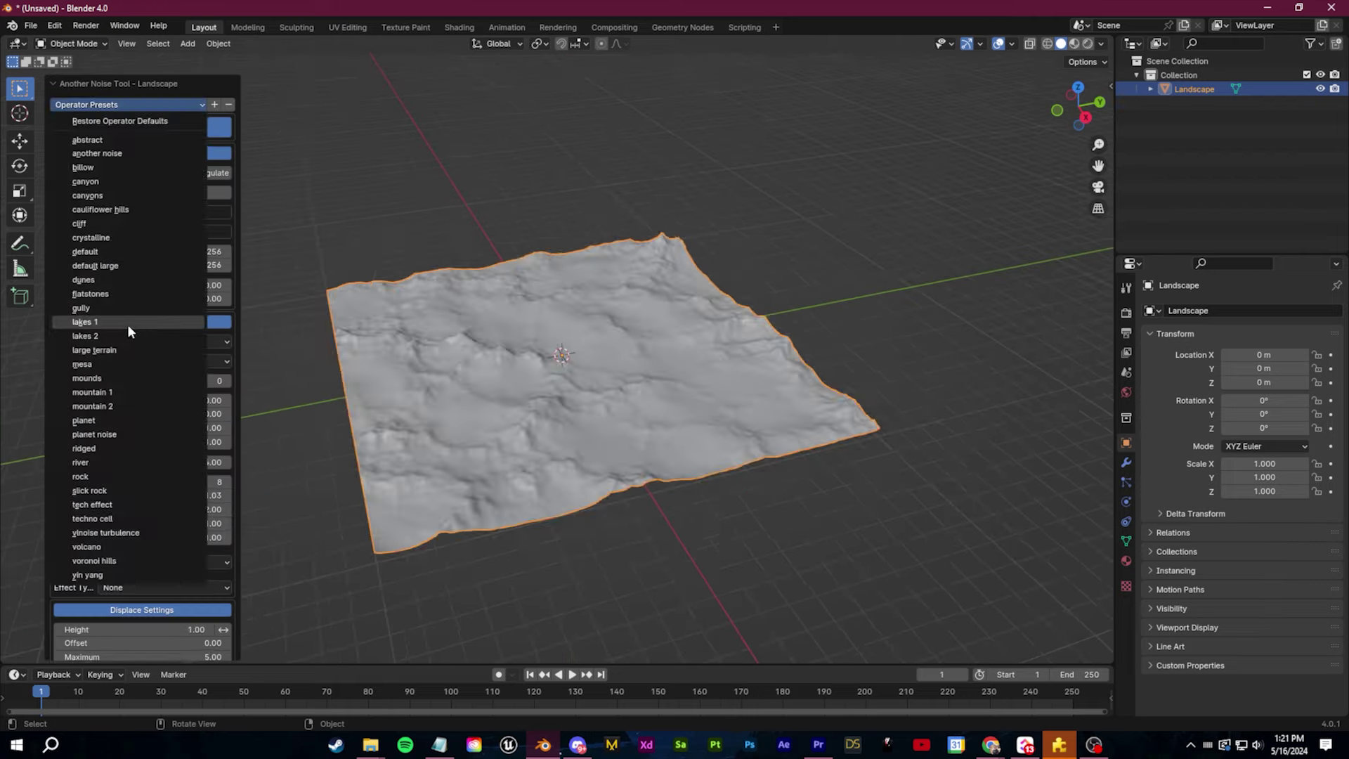
click(128, 323)
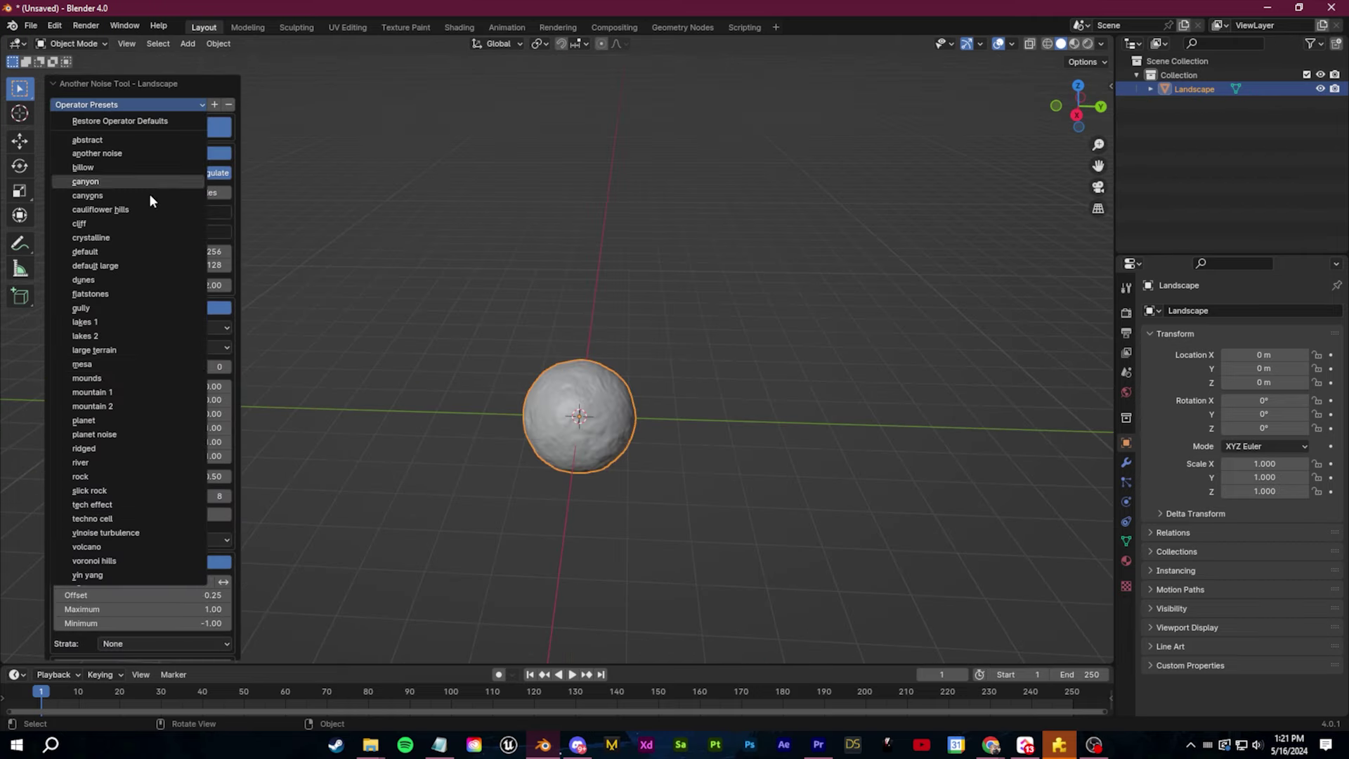
click(149, 192)
scroll(552, 444, up, 5)
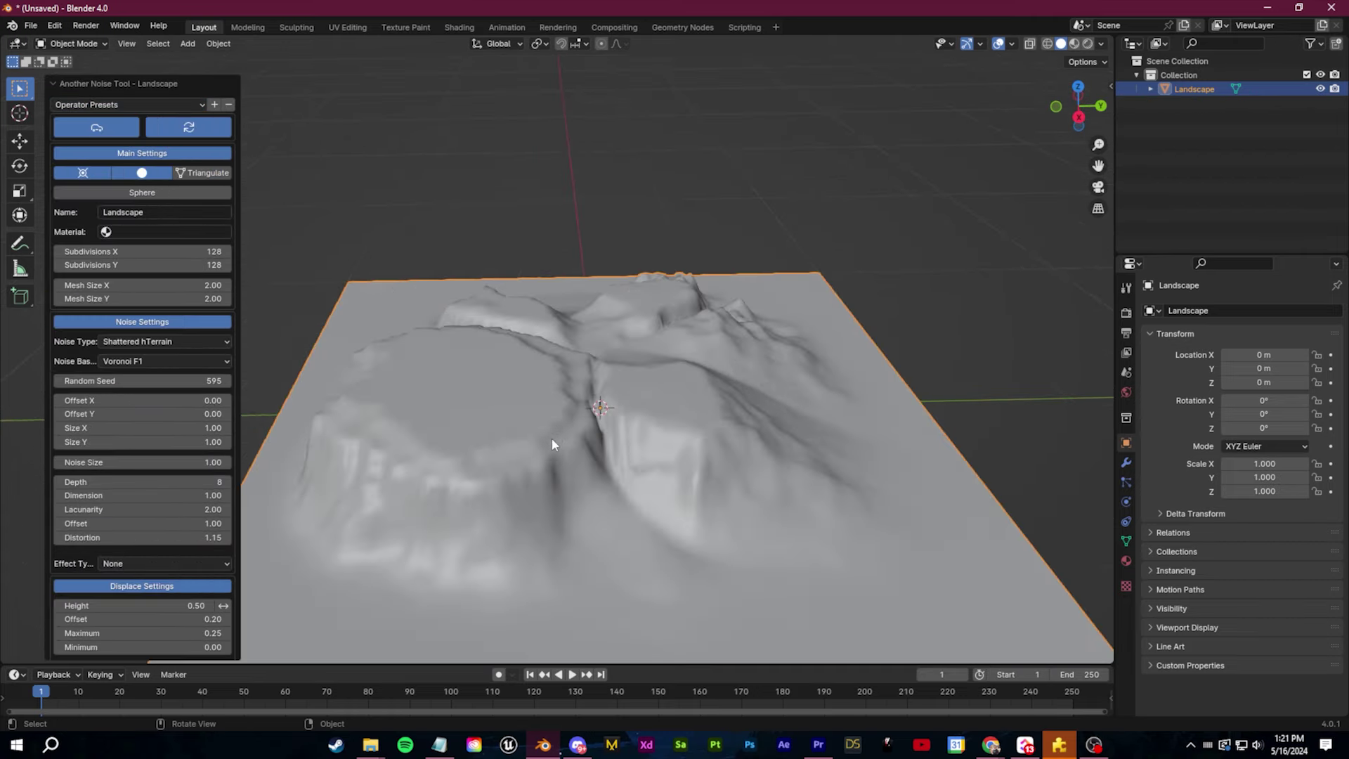
scroll(551, 444, down, 5)
drag(141, 380, 310, 380)
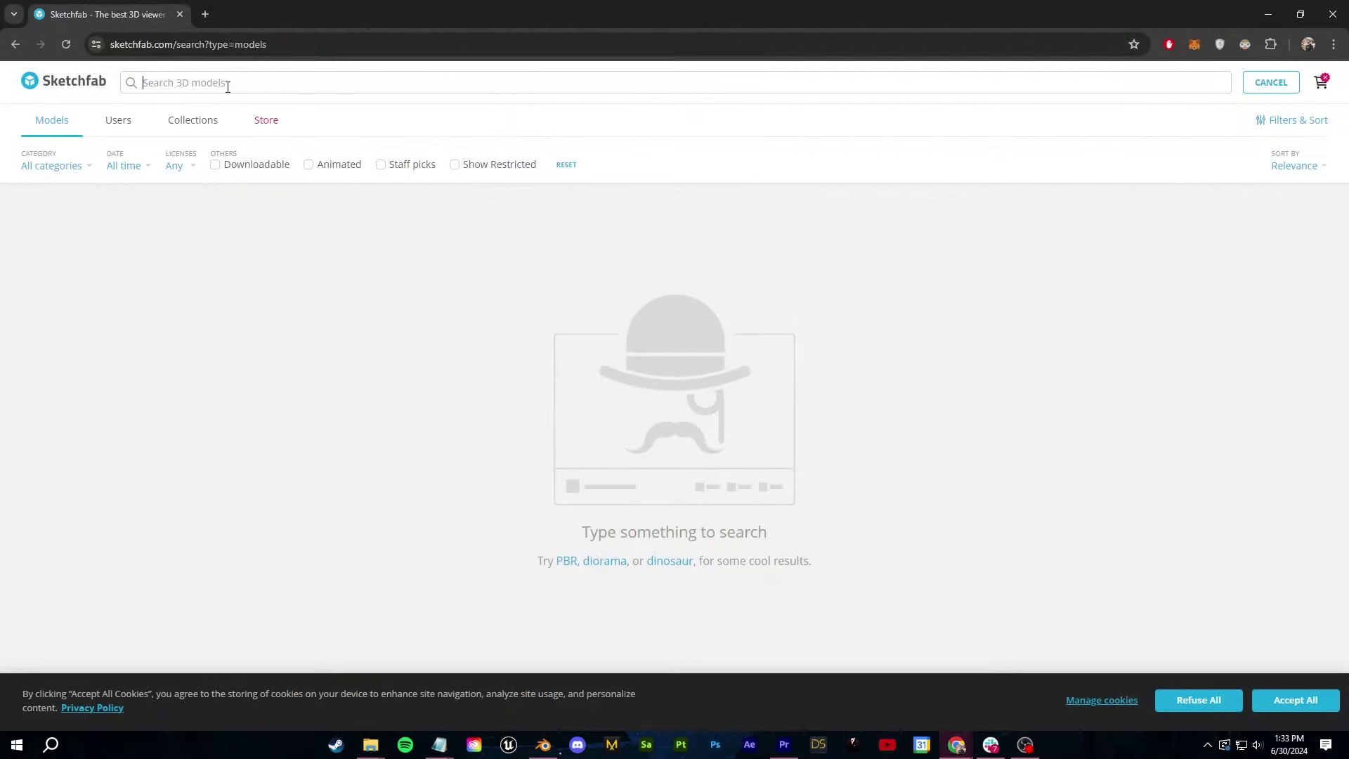
Search Sketchfab for 'tree', filter to downloadable models, and open the Maple tree page
click(228, 87)
text(tree)
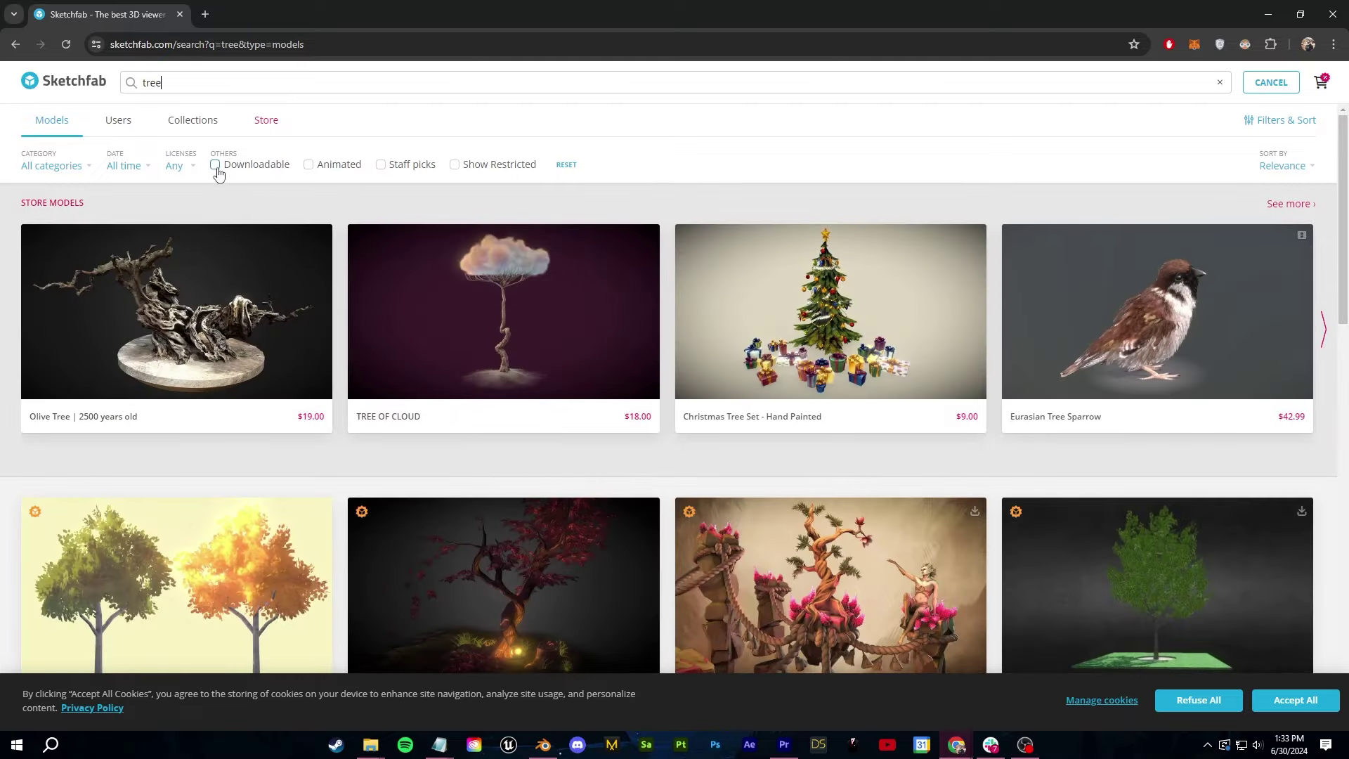
click(215, 164)
scroll(259, 295, down, 3)
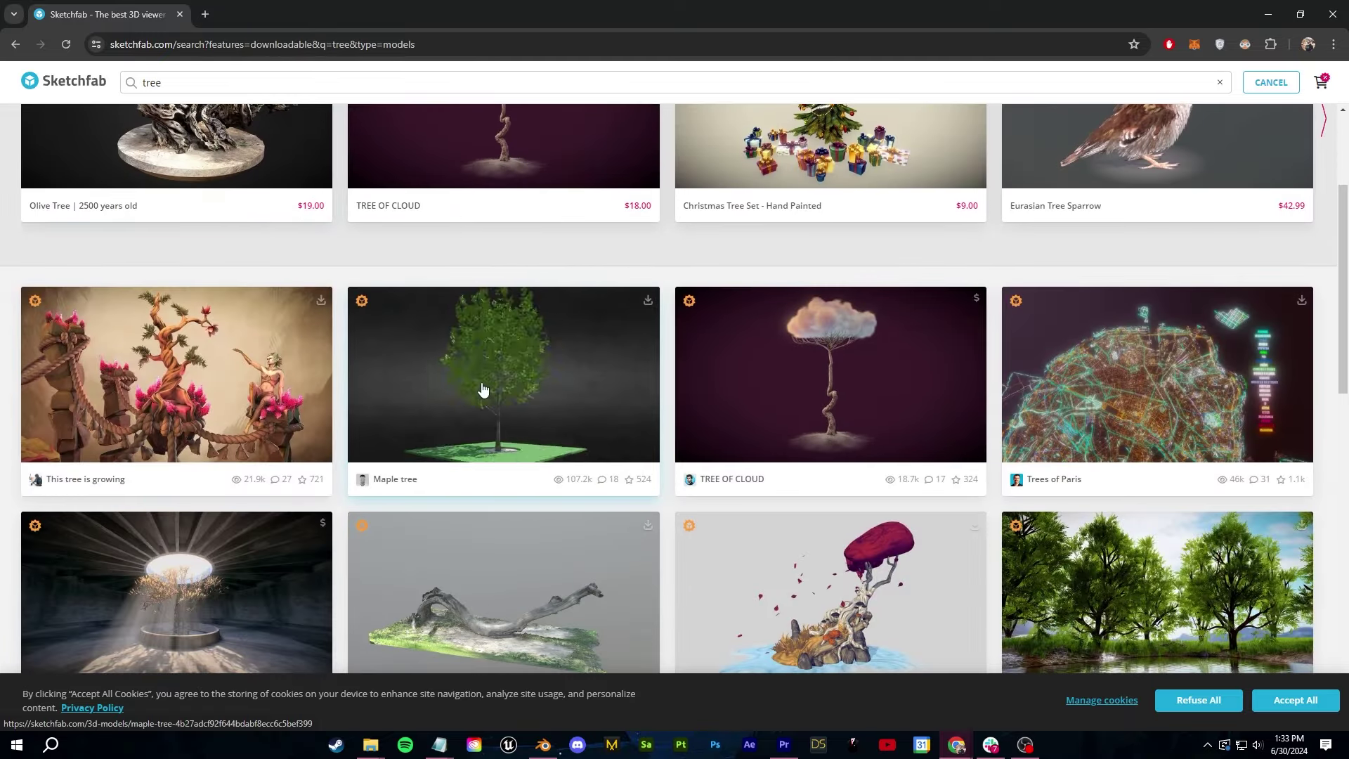
scroll(528, 393, down, 2)
click(469, 269)
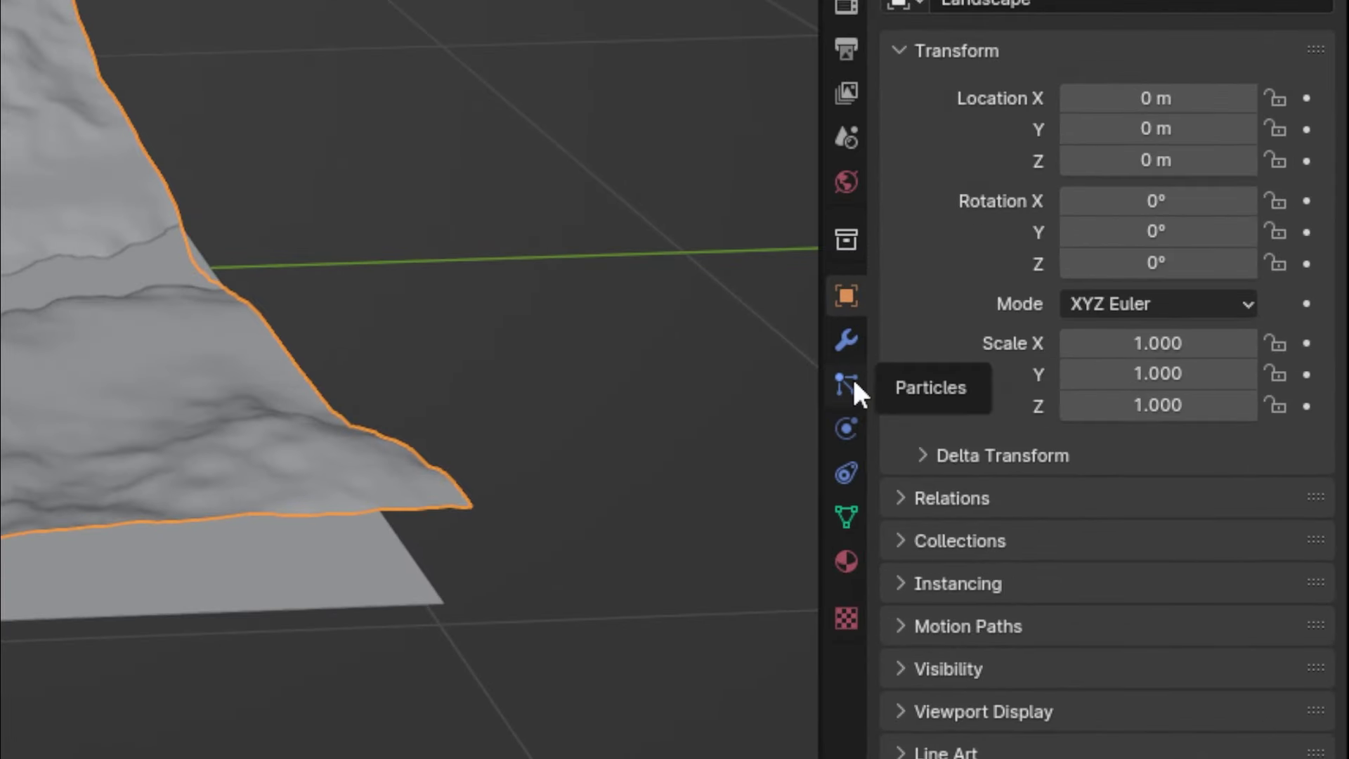
Add a particle system to the Landscape and set its Render As option to Object
click(1126, 482)
click(1318, 258)
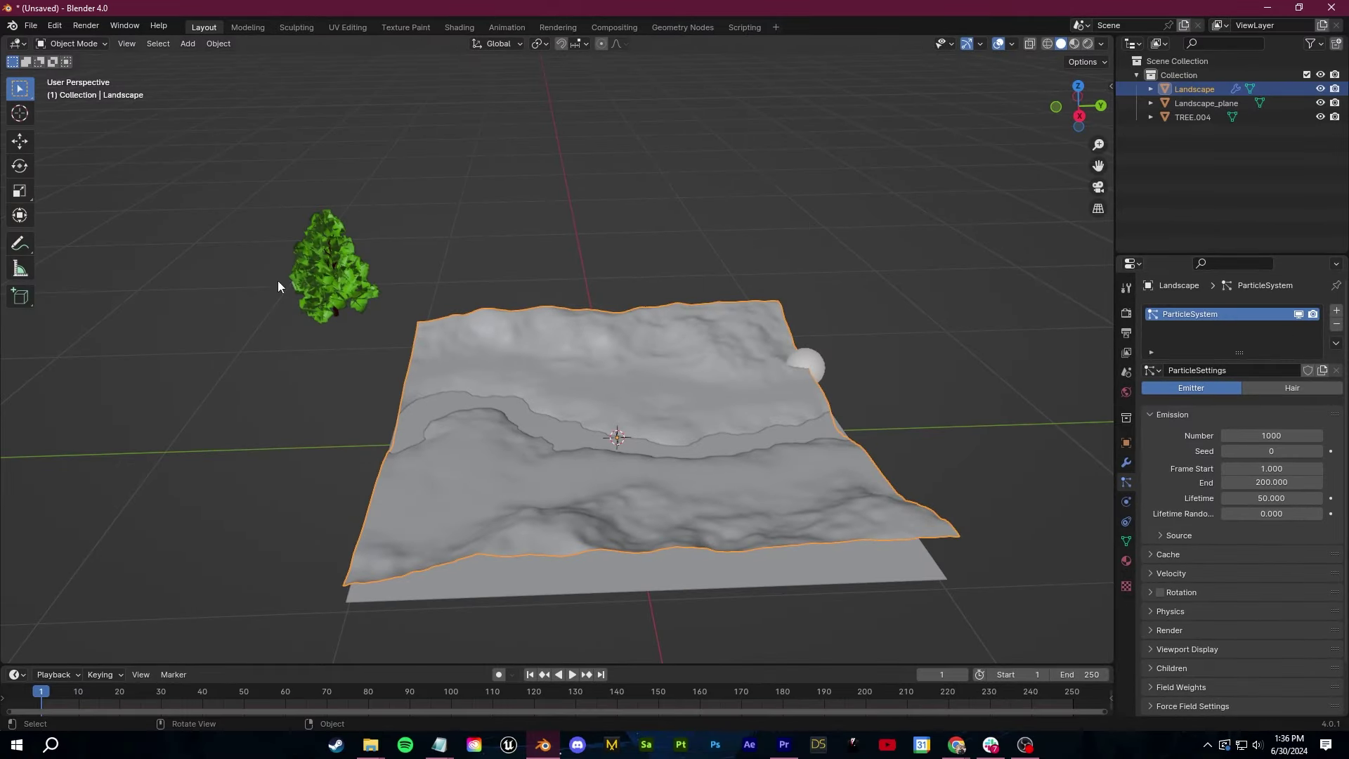
click(336, 256)
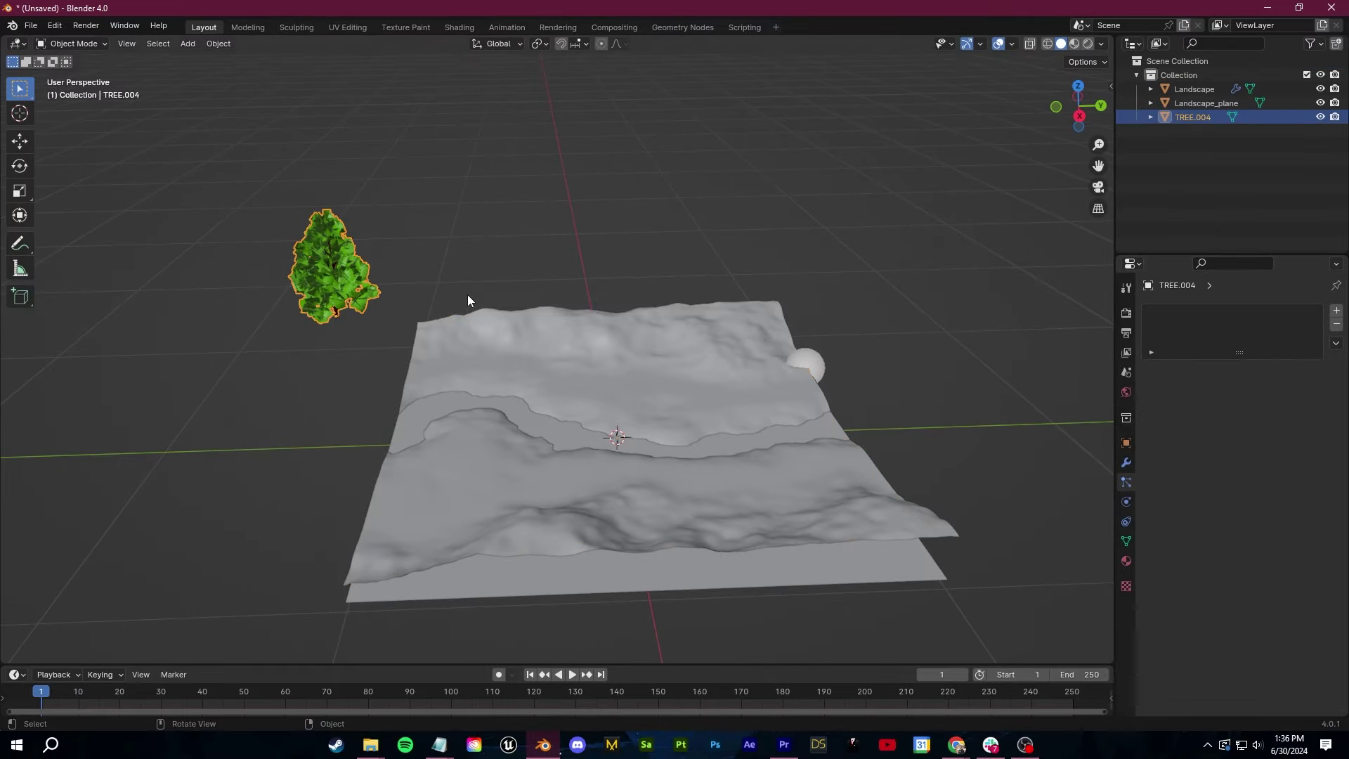
click(784, 406)
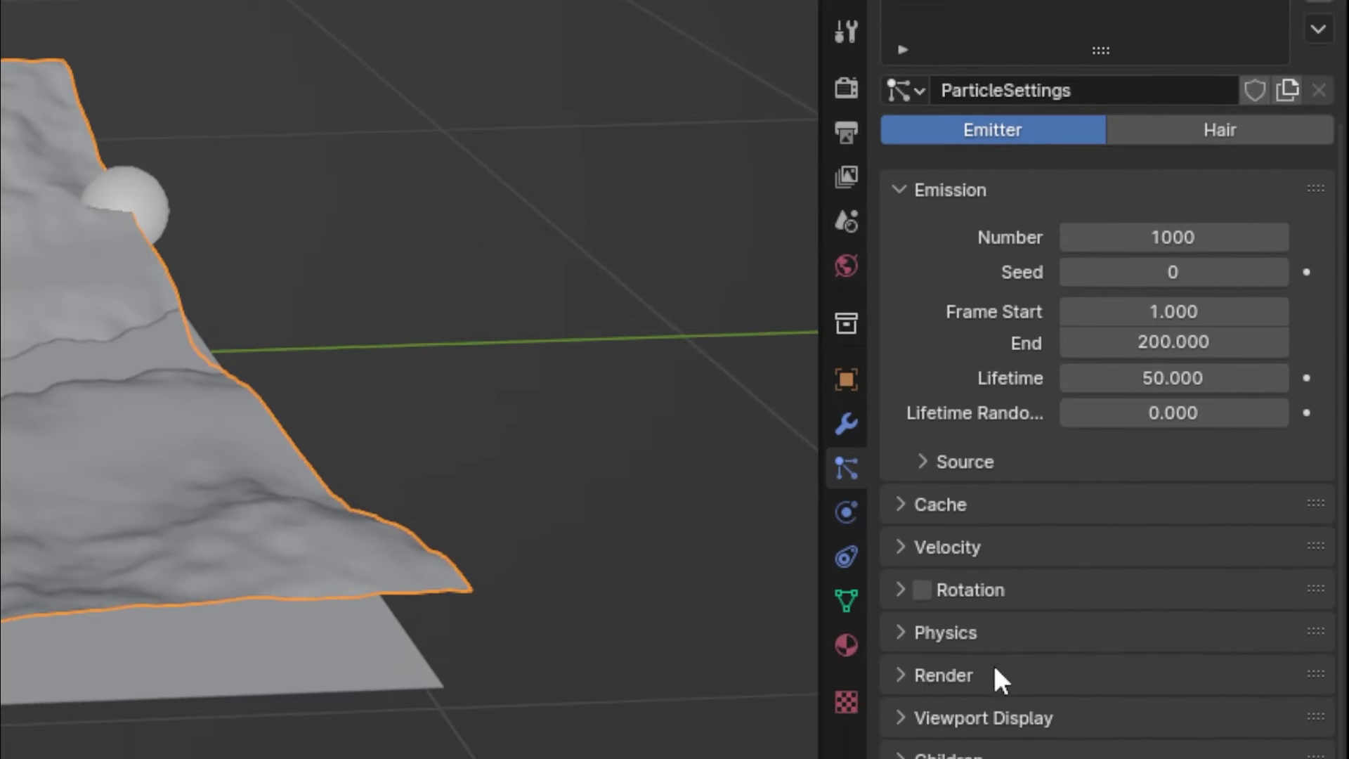
click(900, 640)
scroll(957, 675, down, 5)
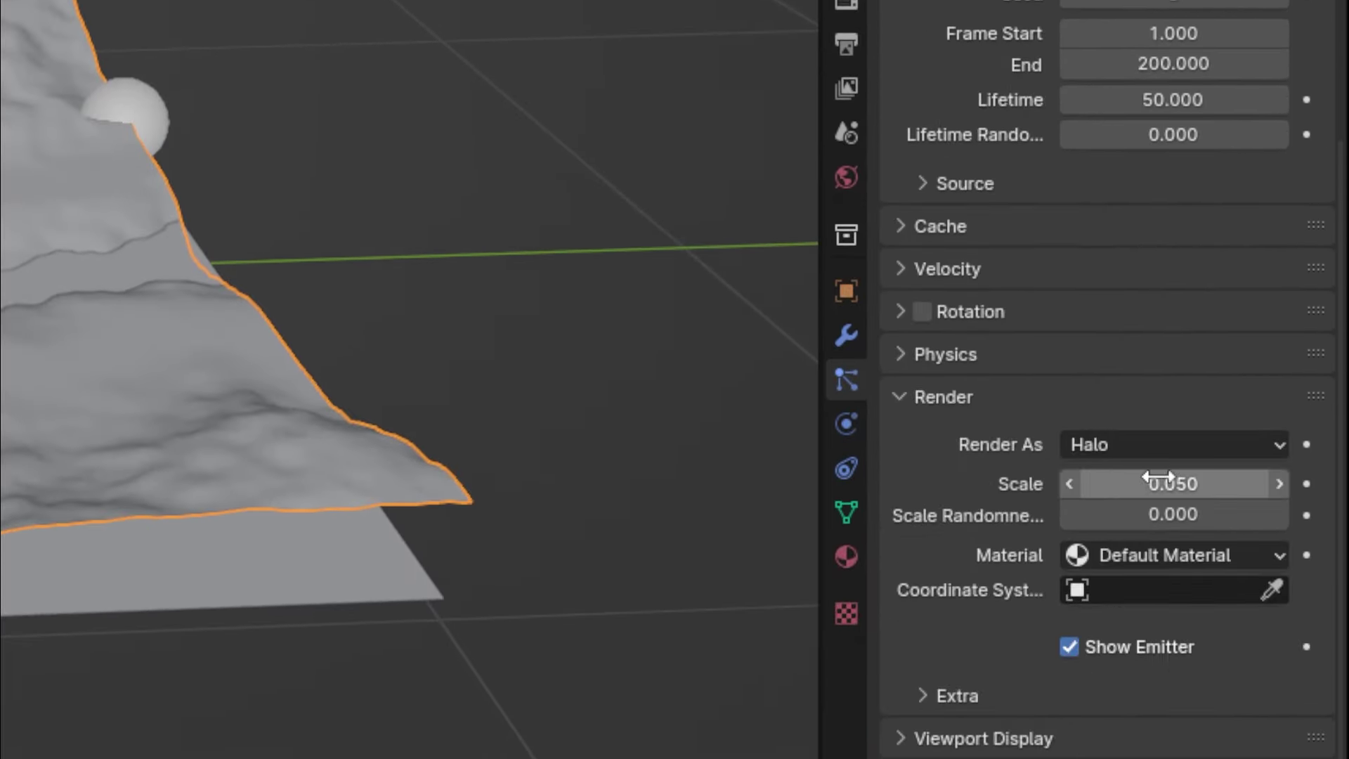
click(1156, 444)
click(1107, 620)
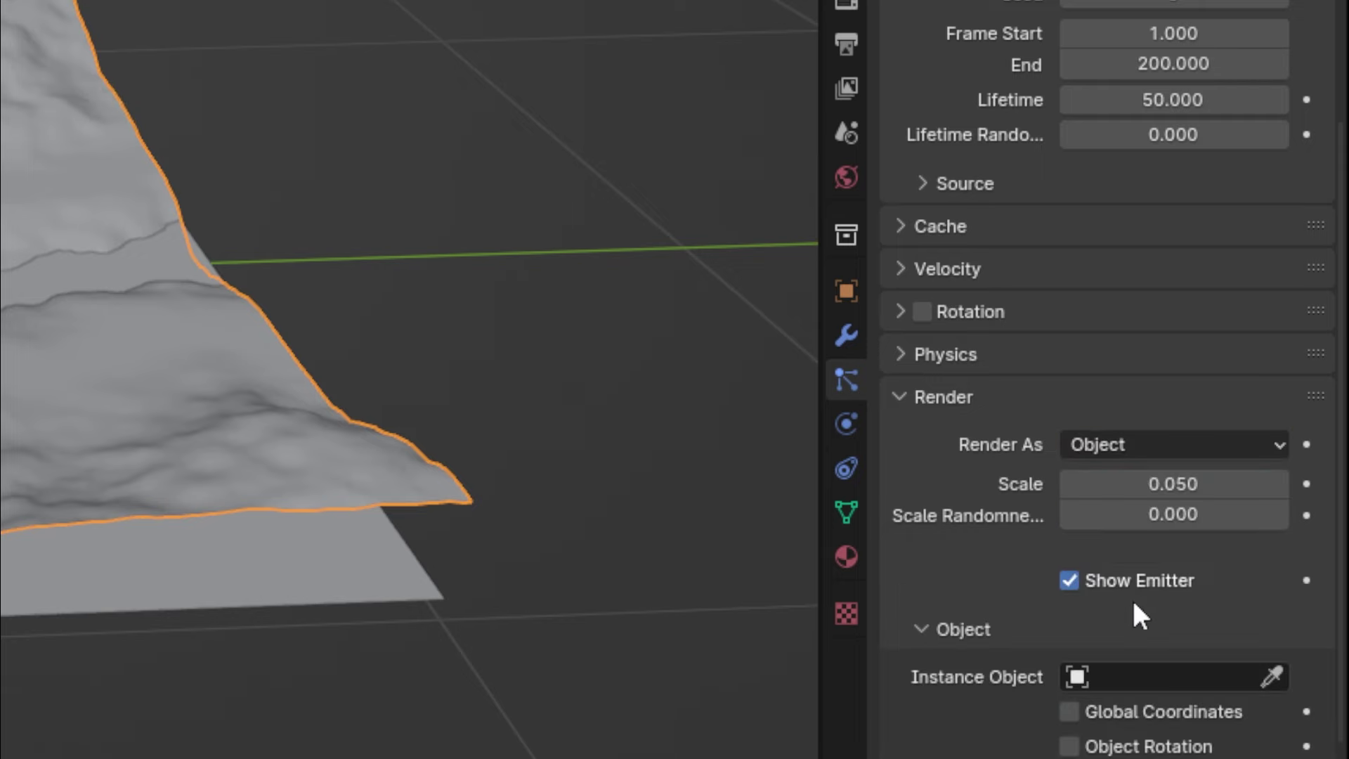
click(1147, 673)
Instance TREE.004 as Hair particles on the Landscape and shrink them to scale 0.130
click(1113, 385)
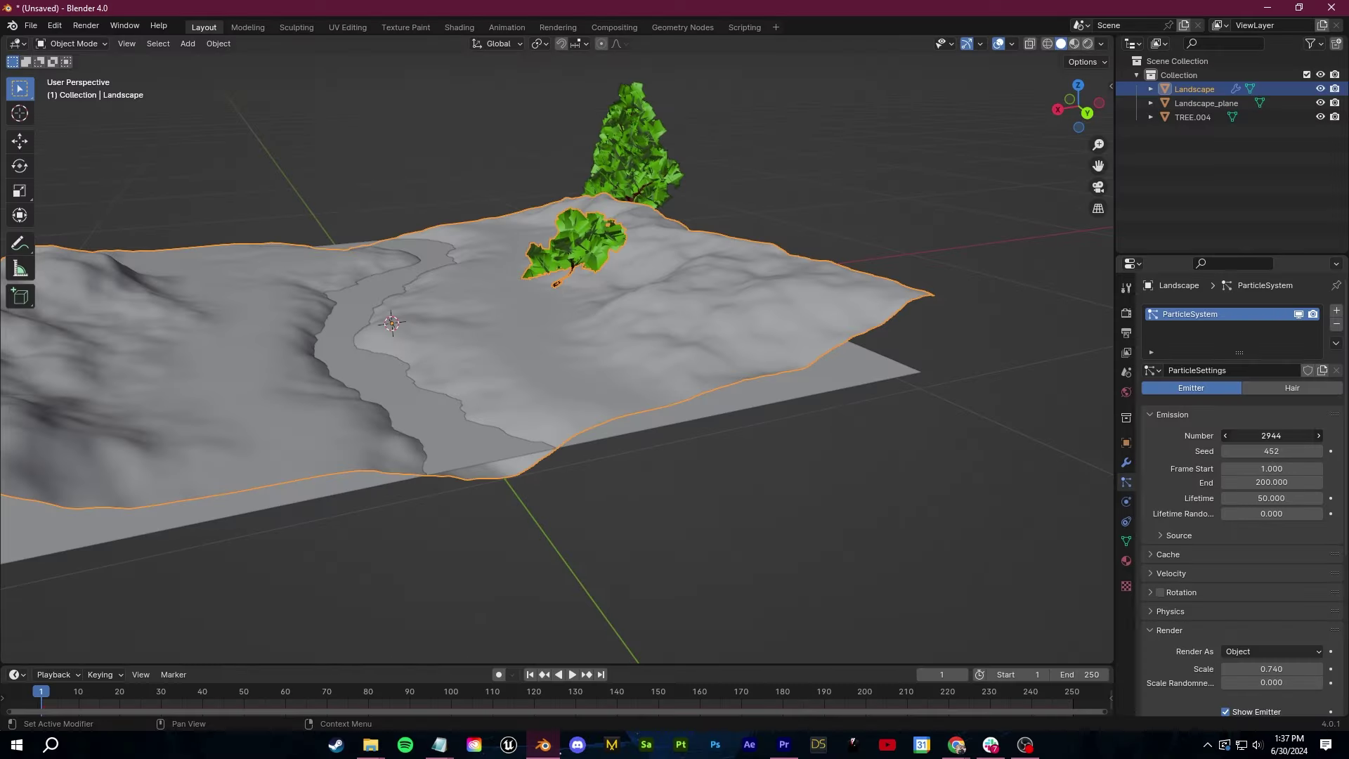
click(1263, 386)
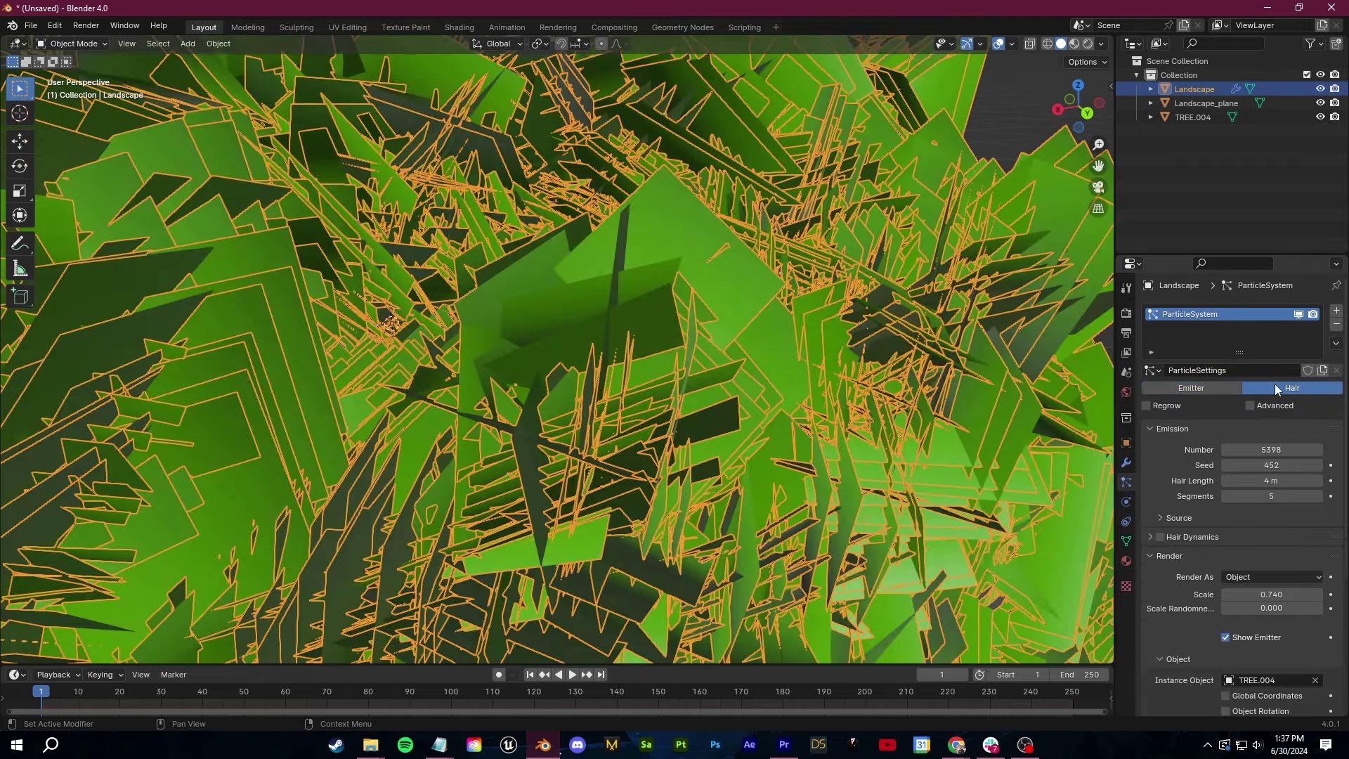
scroll(1274, 390, down, 5)
drag(1277, 401, 1237, 402)
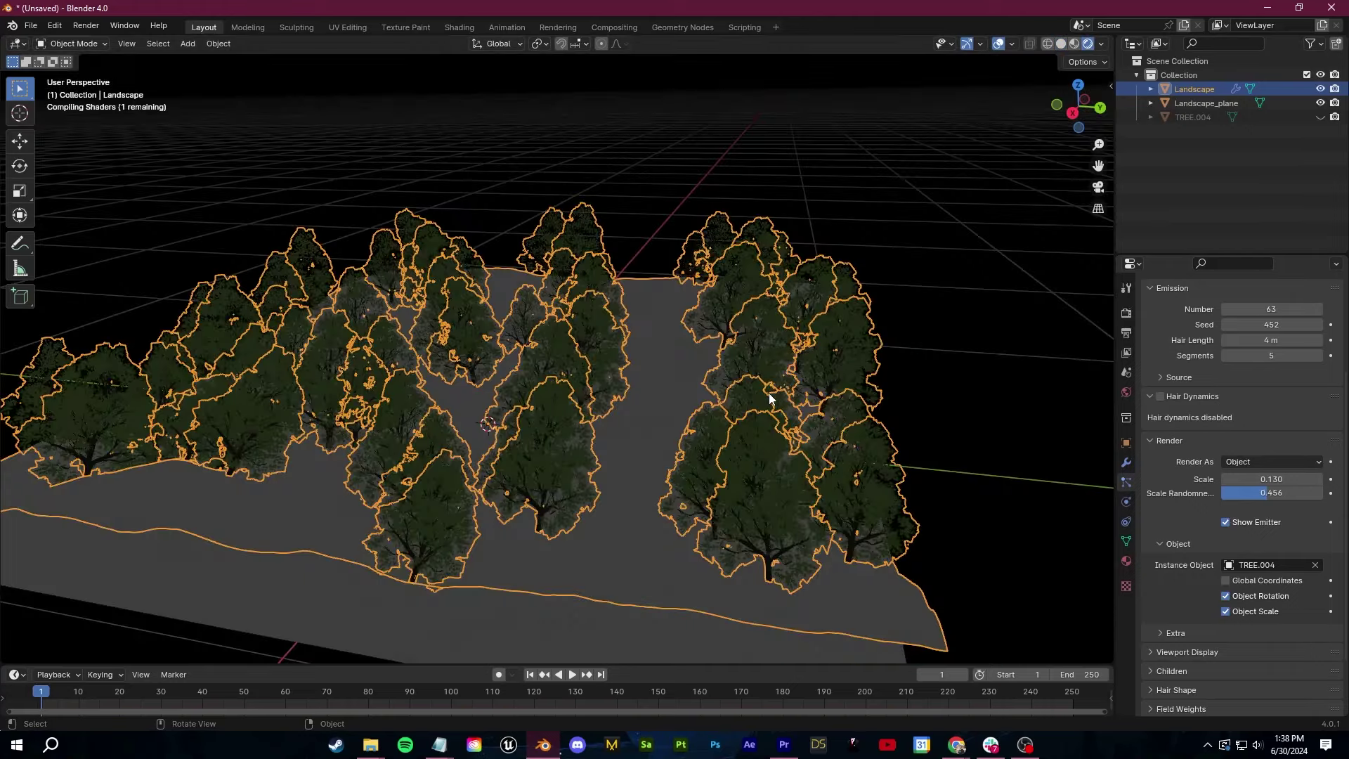
scroll(753, 420, up, 6)
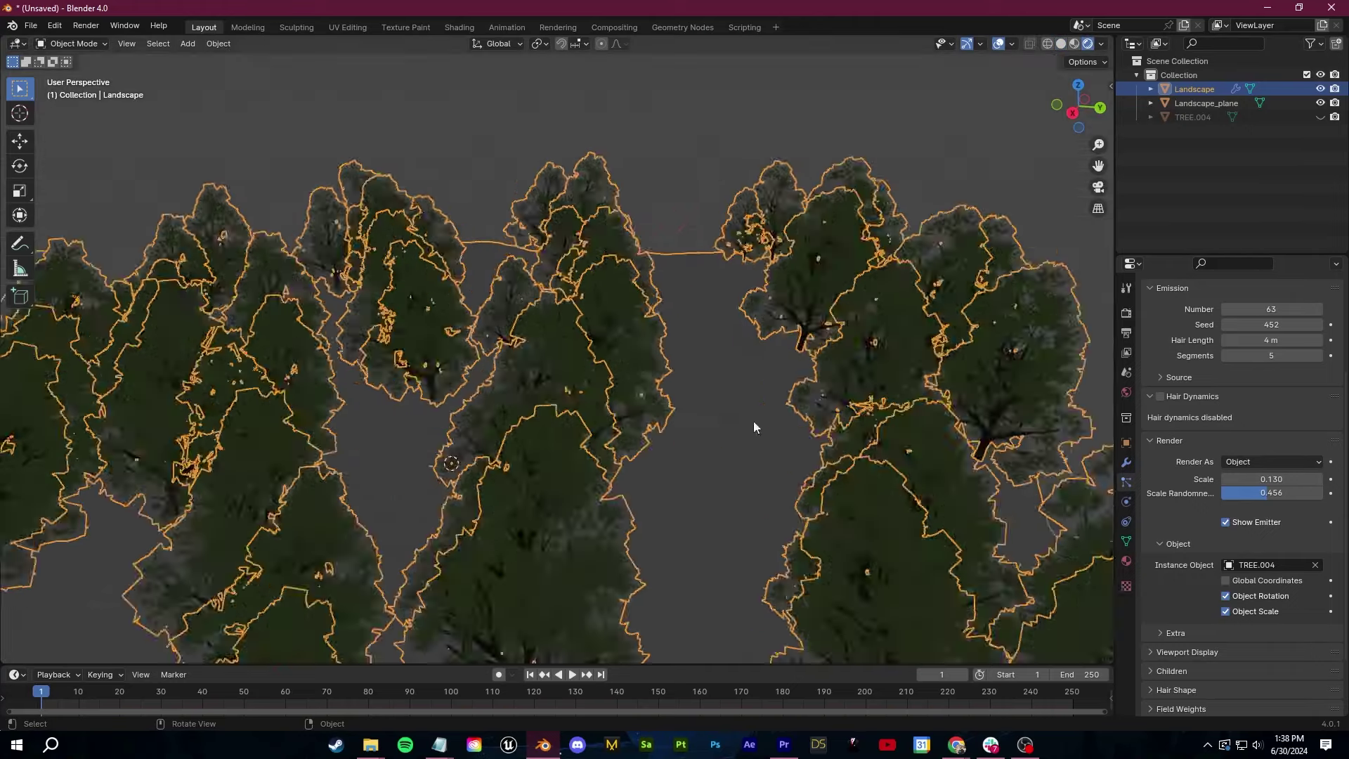
scroll(780, 406, down, 6)
middle_drag(722, 391, 807, 386)
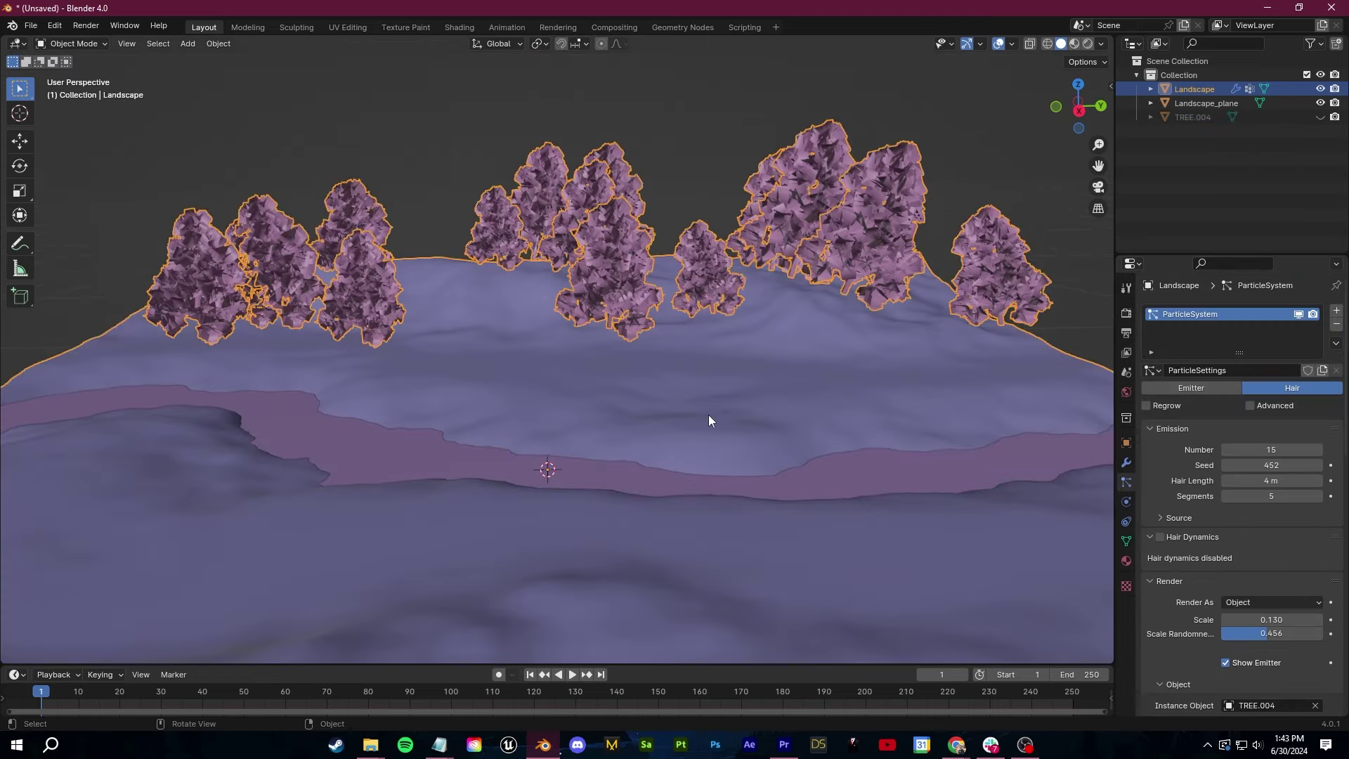
Switch the viewport to rendered shading and select the close-up tree TREE.001
middle_drag(511, 480, 526, 490)
click(541, 391)
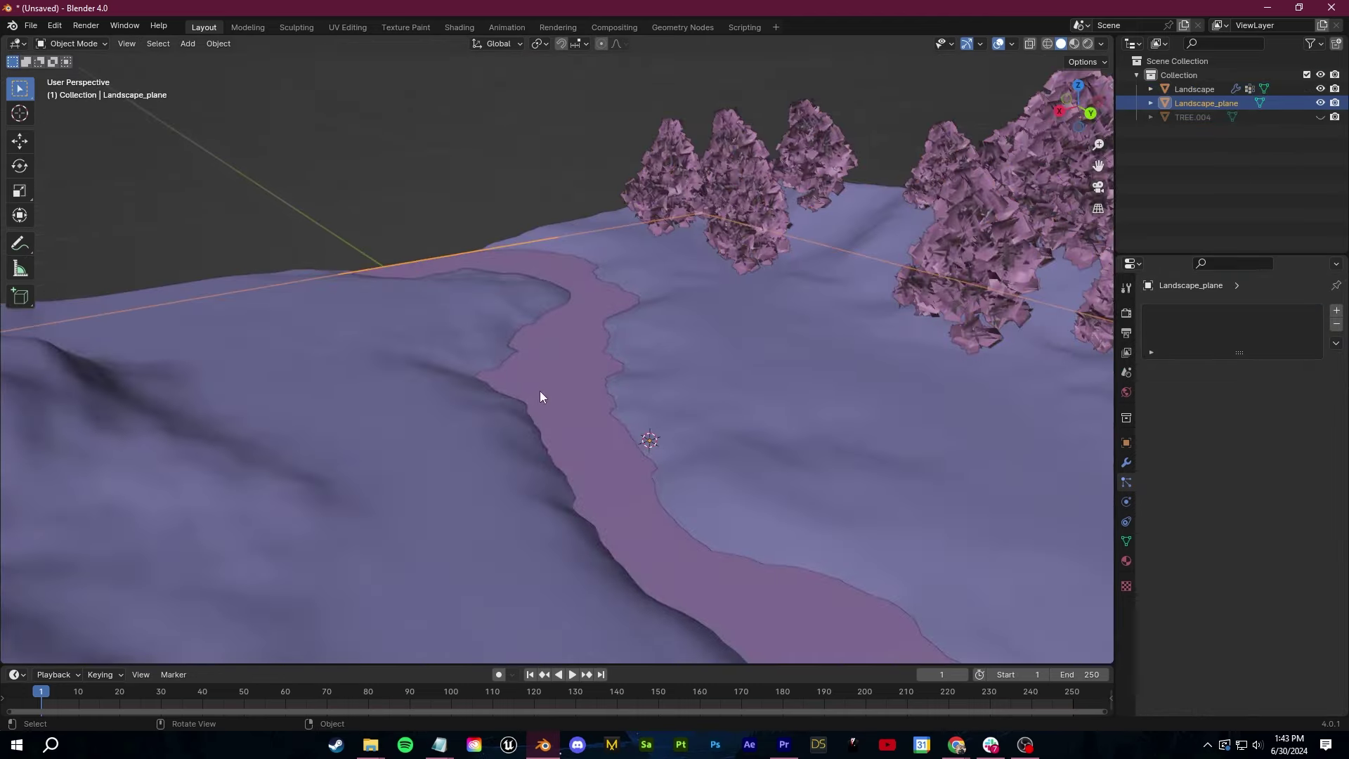
mouse_move(541, 391)
middle_down()
mouse_move(573, 446)
mouse_move(612, 438)
middle_up()
click(1088, 44)
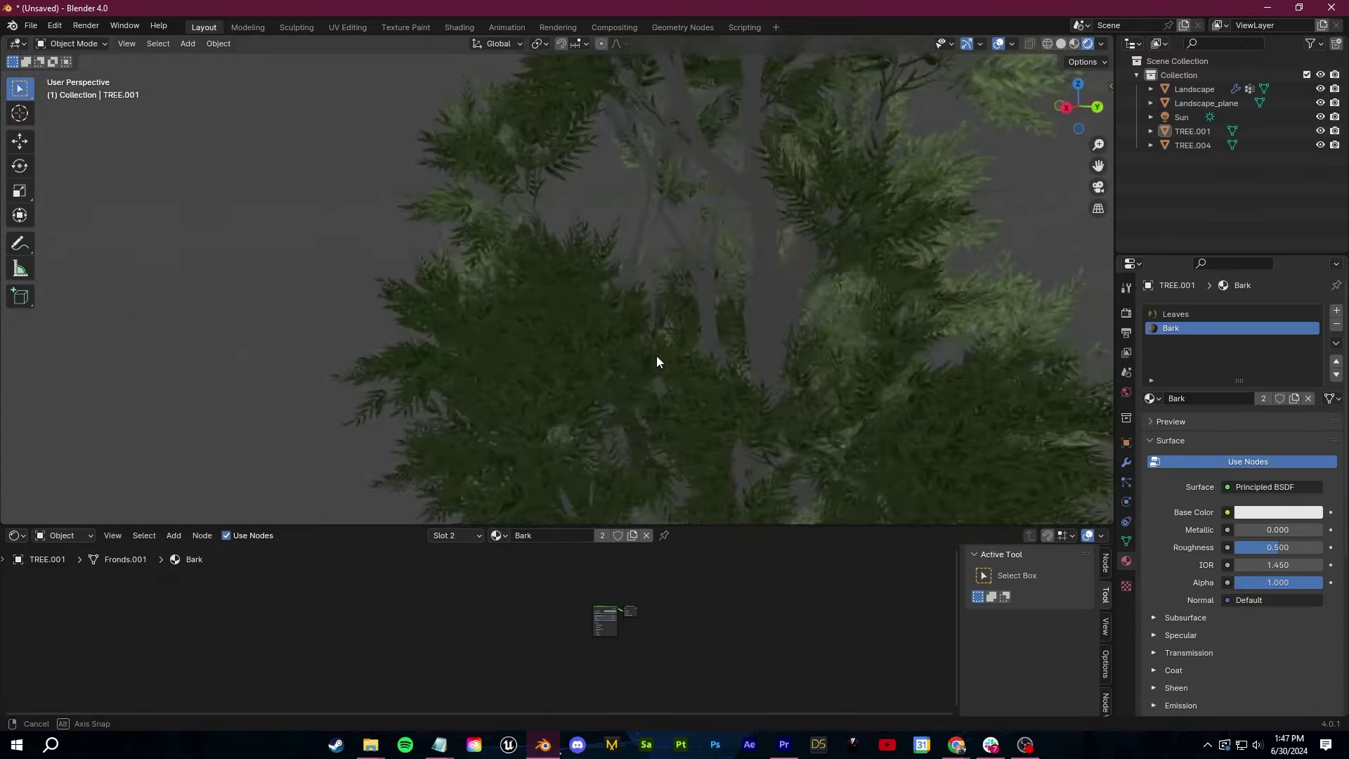
middle_drag(656, 355, 744, 298)
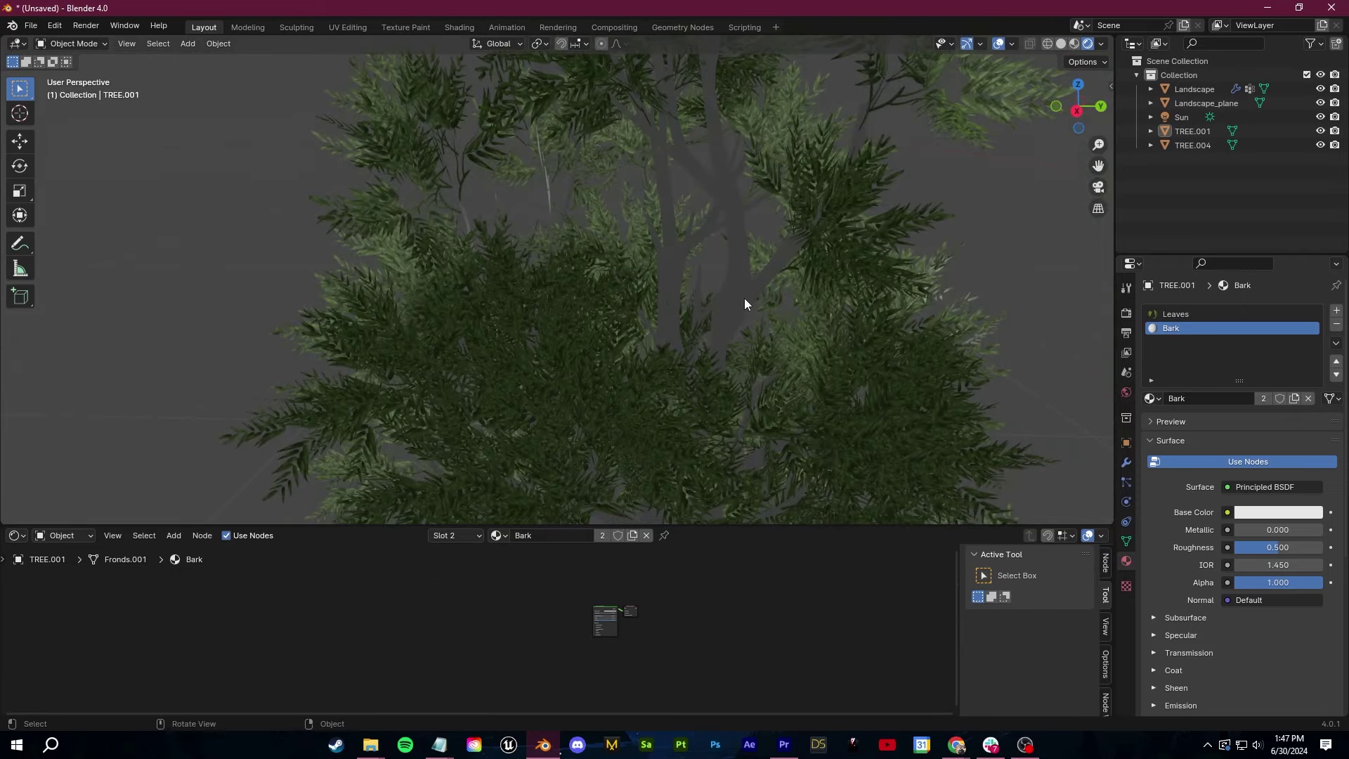
click(751, 320)
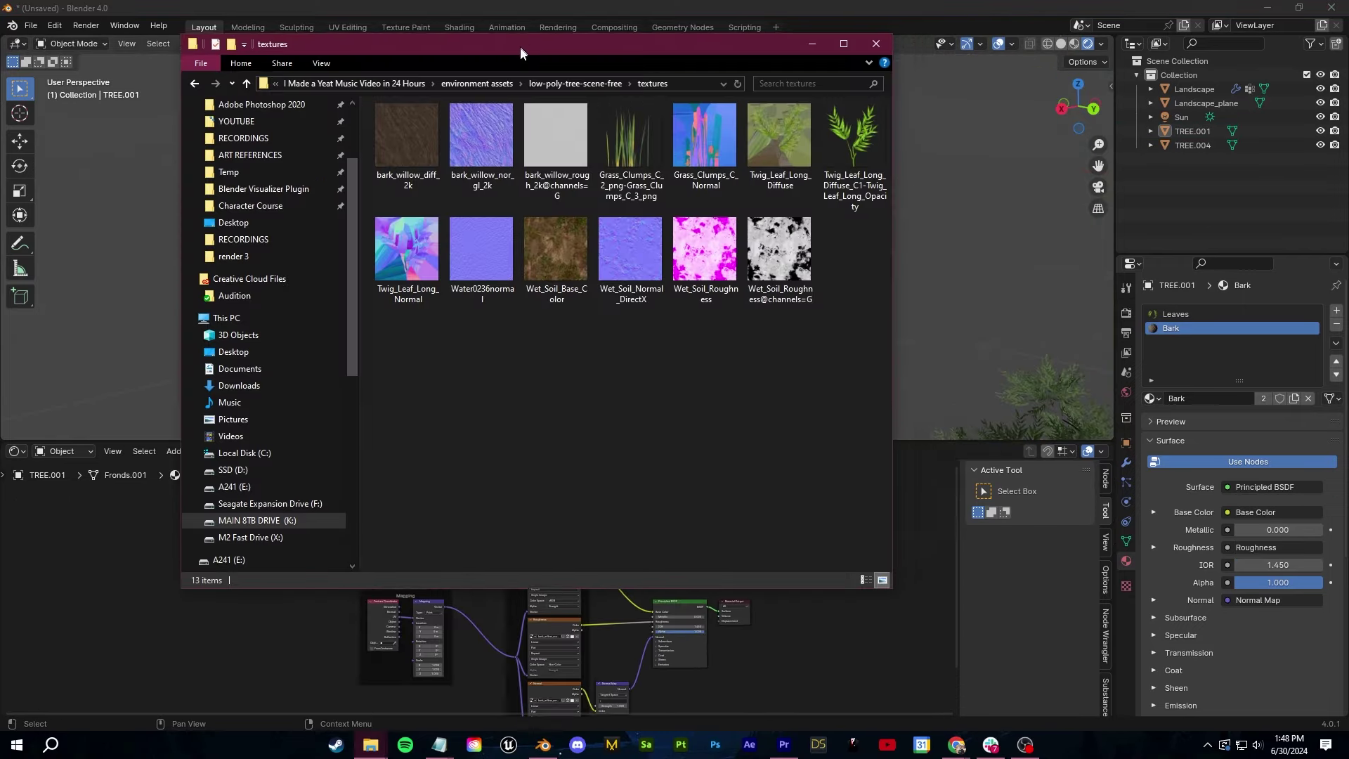
drag(520, 47, 526, 74)
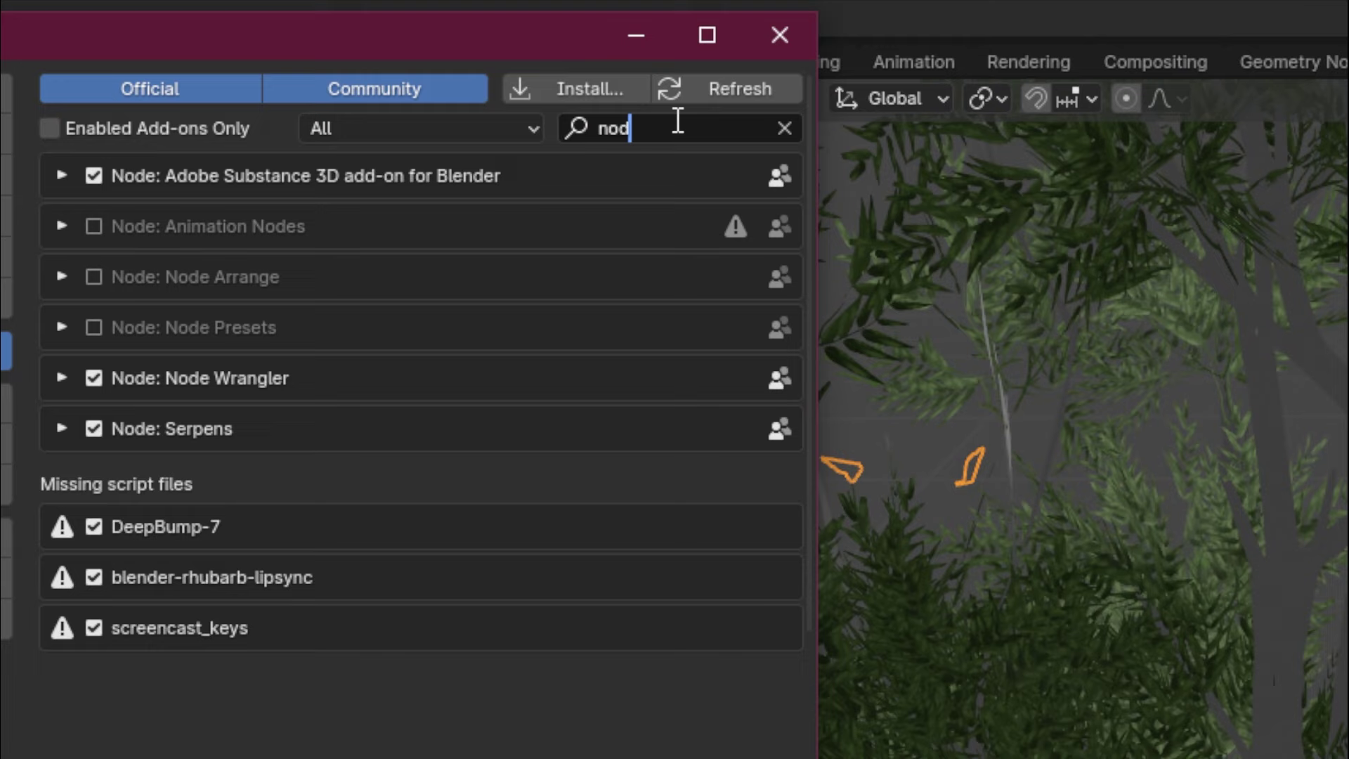
Enable Node Wrangler and wire the bark_willow colour, normal and roughness textures into the Principled BSDF
text(e wrang)
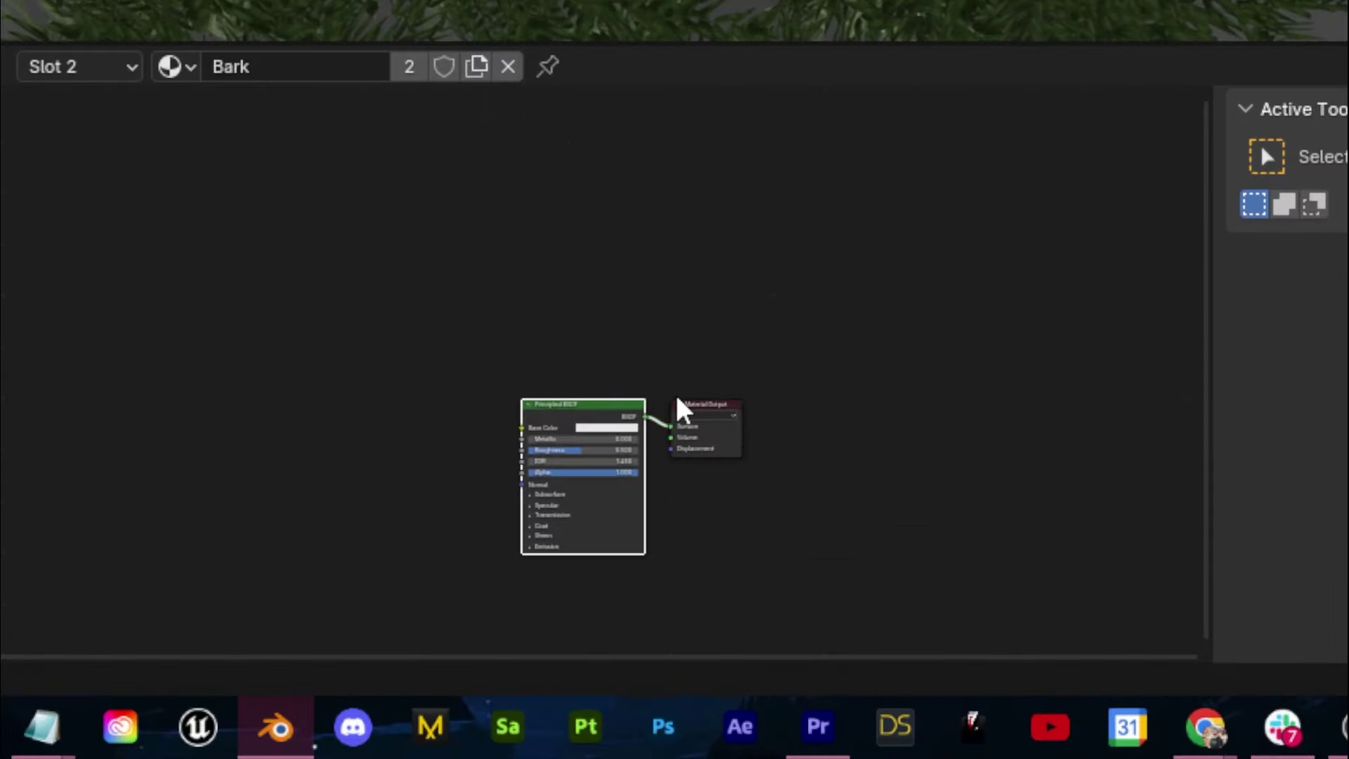
key(ctrl+shift+t)
click(331, 270)
shift+click(343, 284)
shift+click(340, 298)
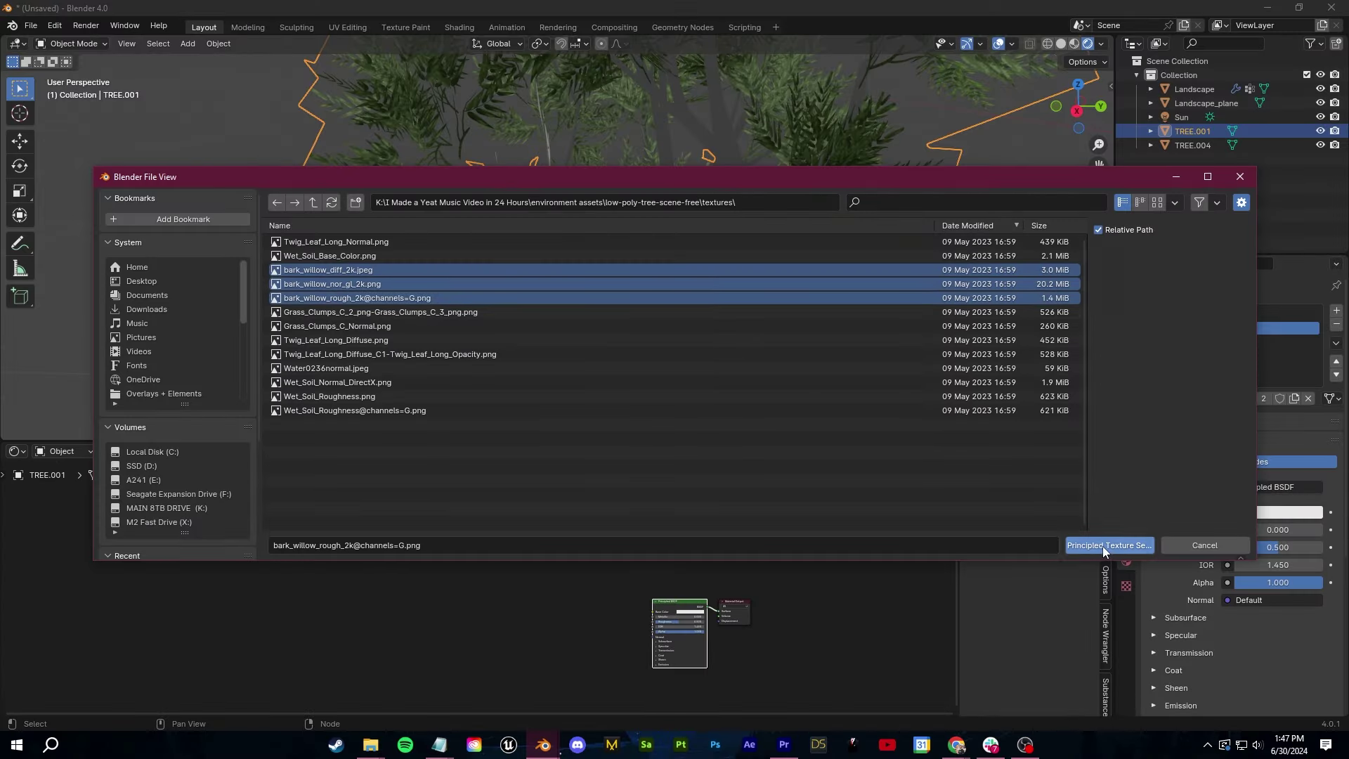
click(1106, 545)
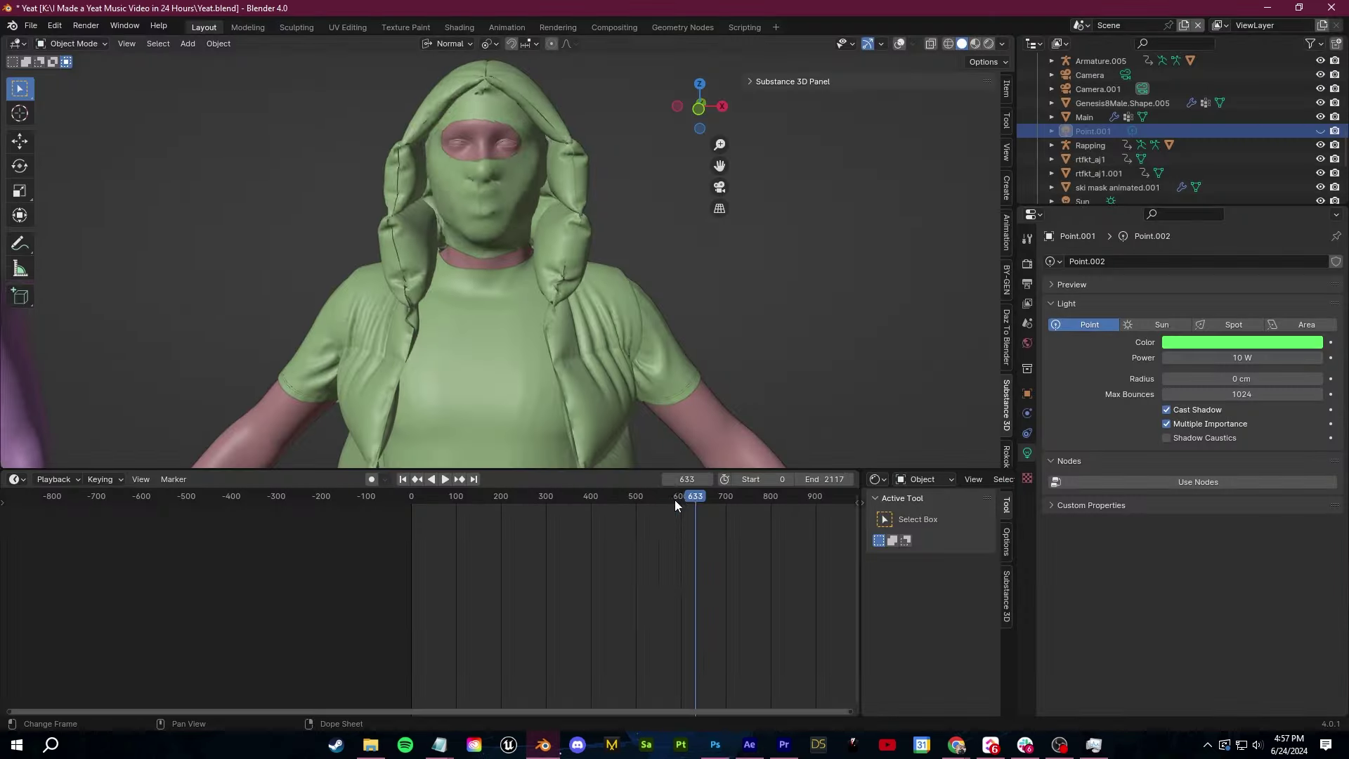
Scrub the After Effects timeline through the [0005-0120].tif foggy-forest frames
drag(675, 500, 646, 502)
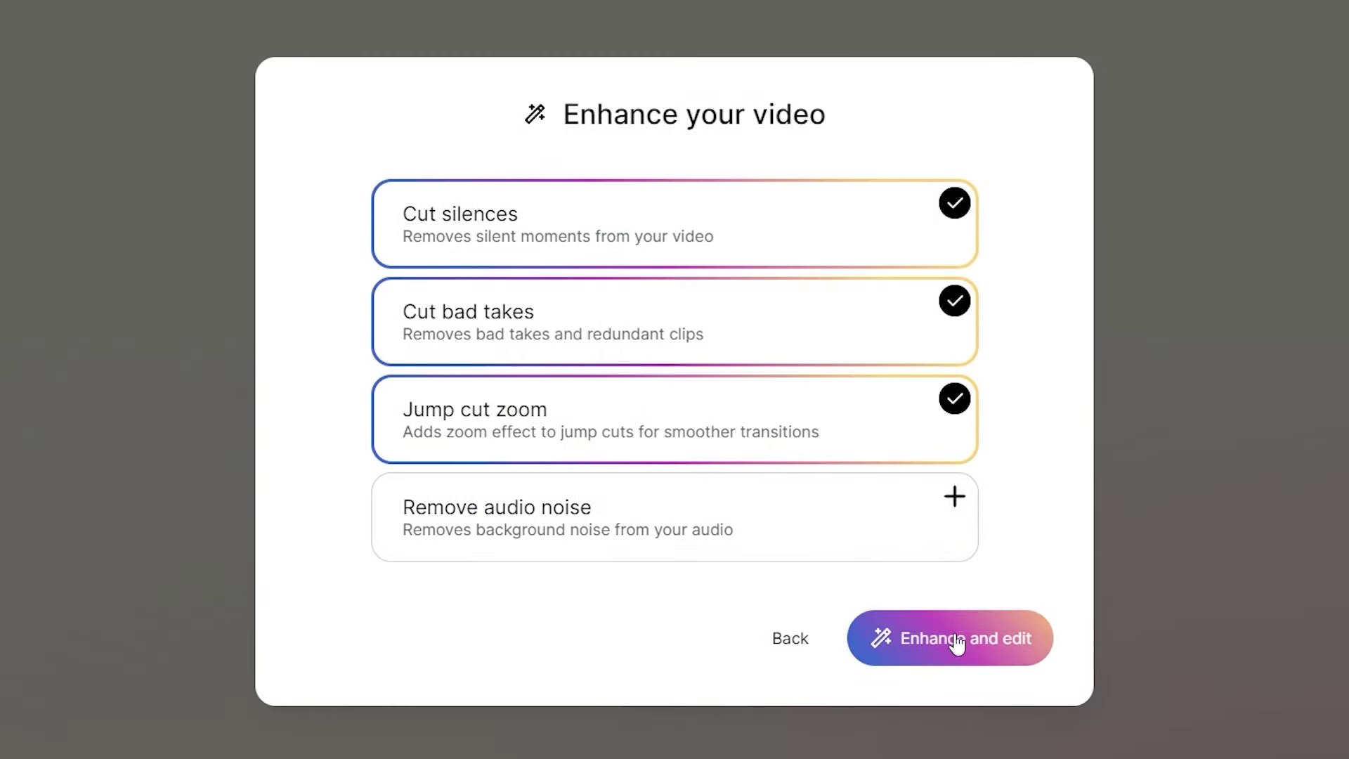
Run Enhance and edit with silences and bad takes cut, then play back the edited transcript
click(956, 640)
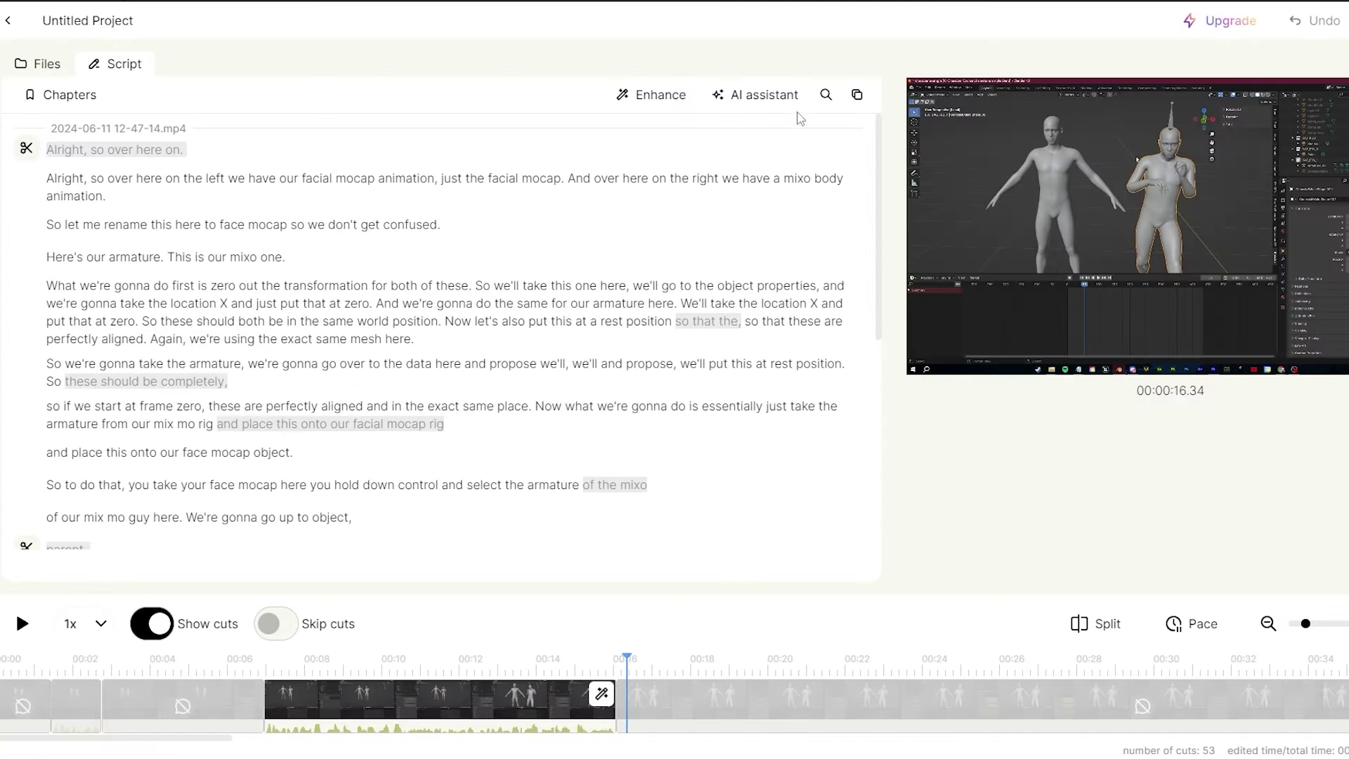
triple_click(165, 425)
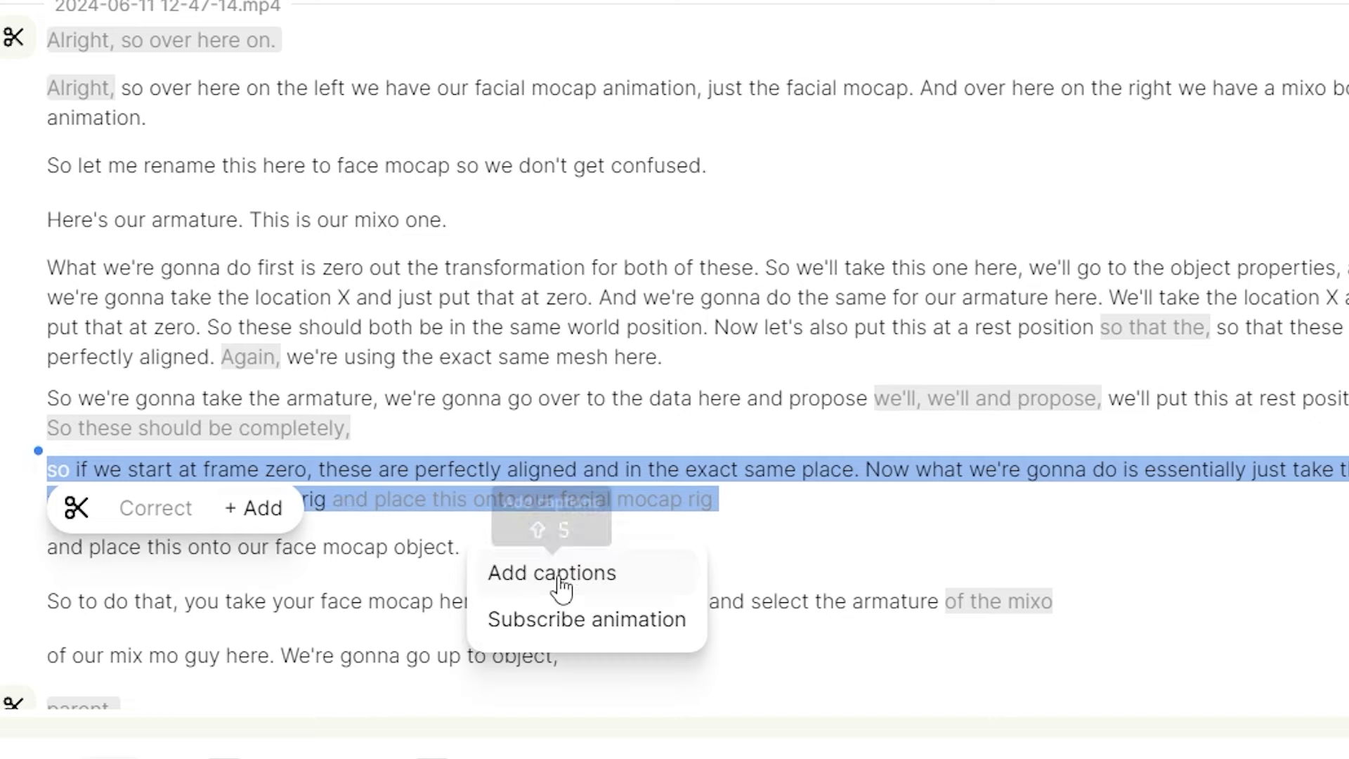
click(555, 574)
key(space)
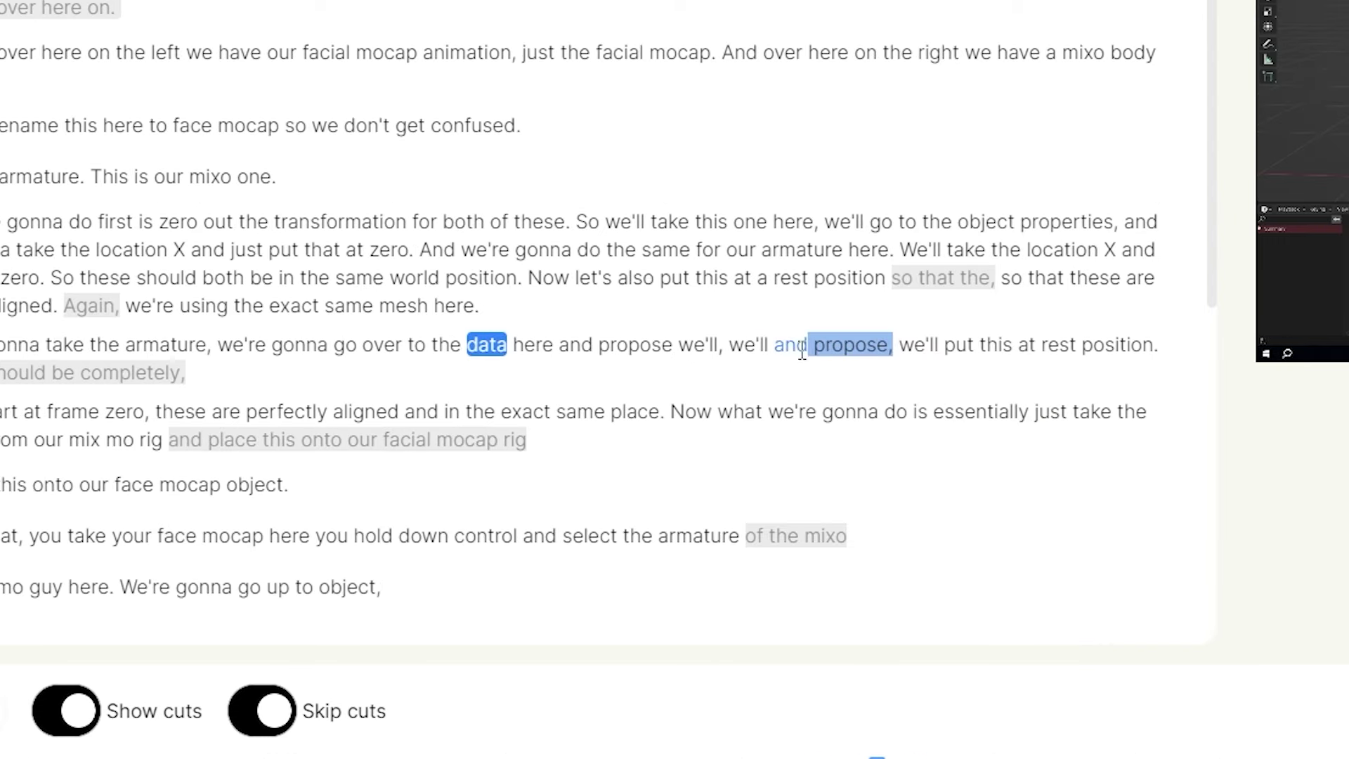
Cut 'we'll, we'll and propose' and add Example text captions to the 'so if we start at frame zero' paragraph
click(933, 311)
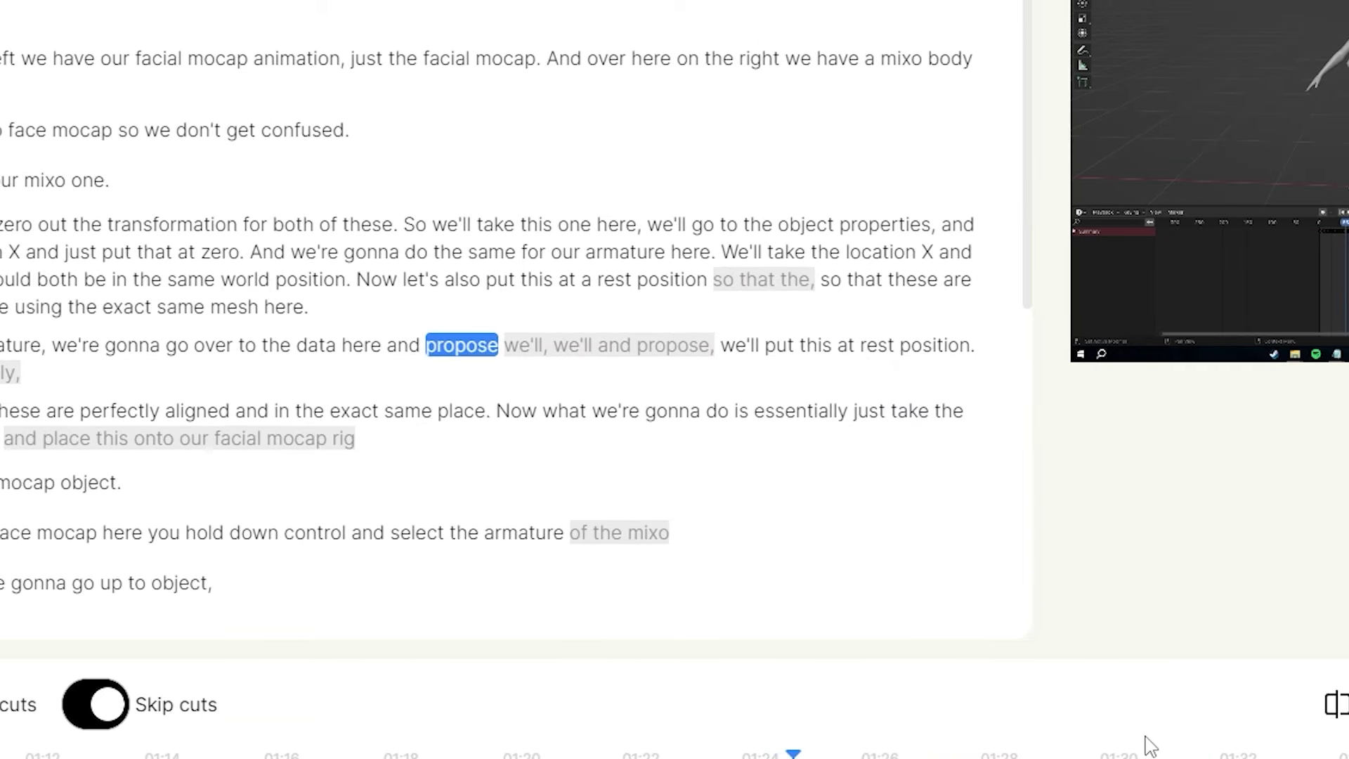
drag(360, 440, 0, 411)
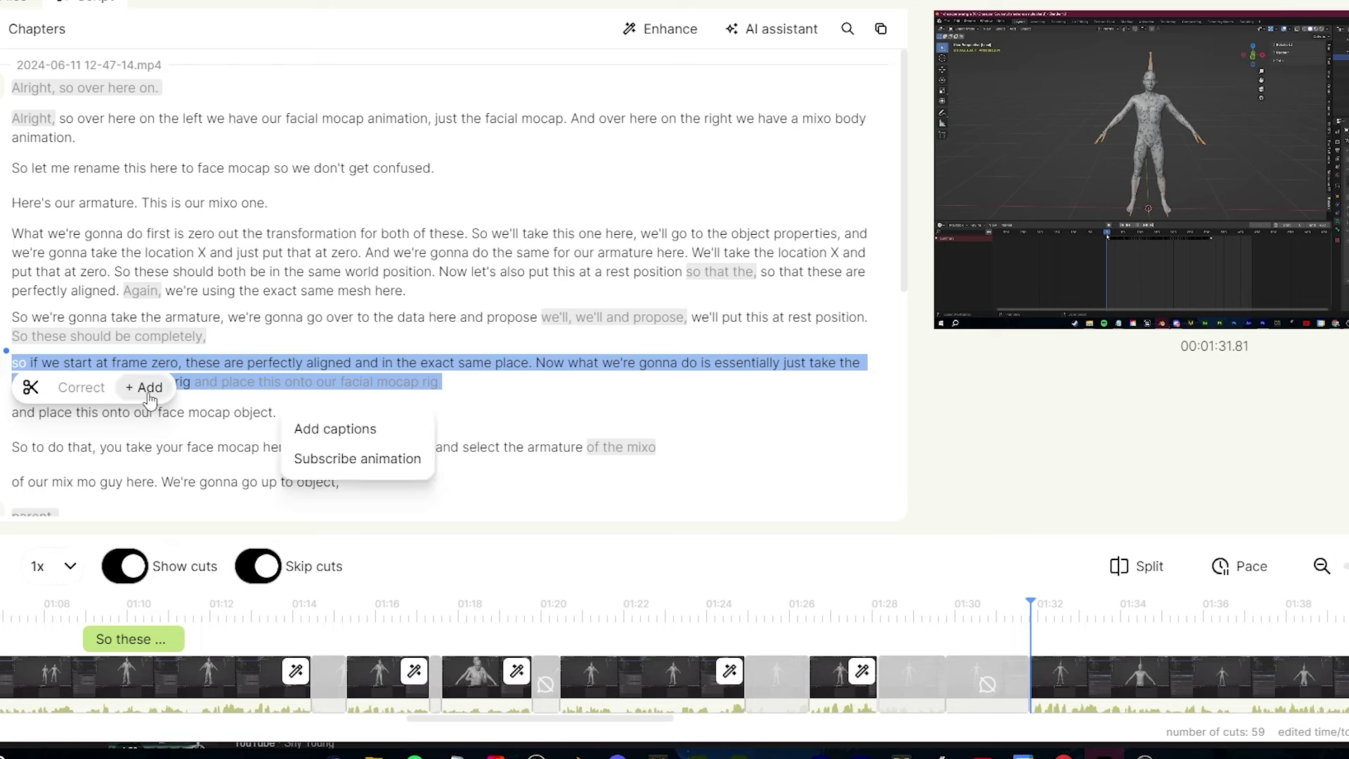
click(344, 430)
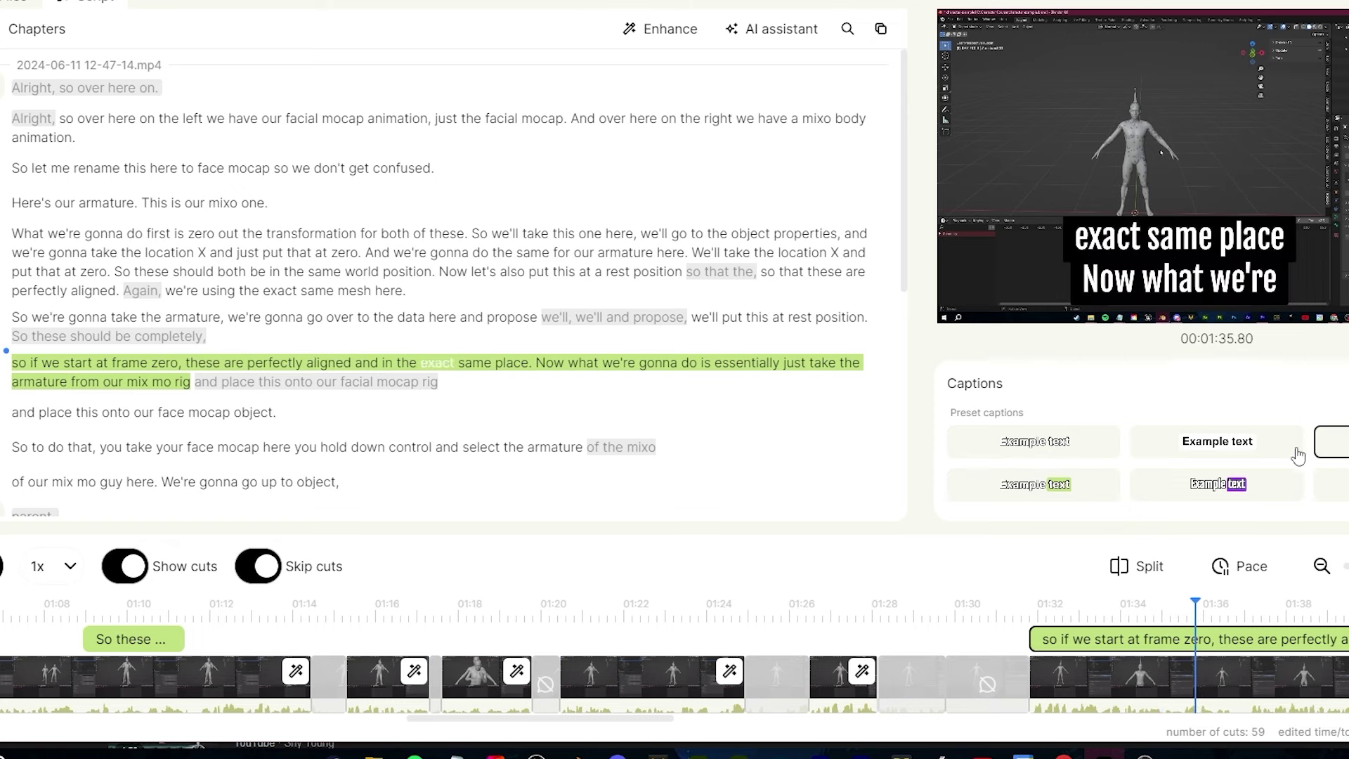
click(1276, 492)
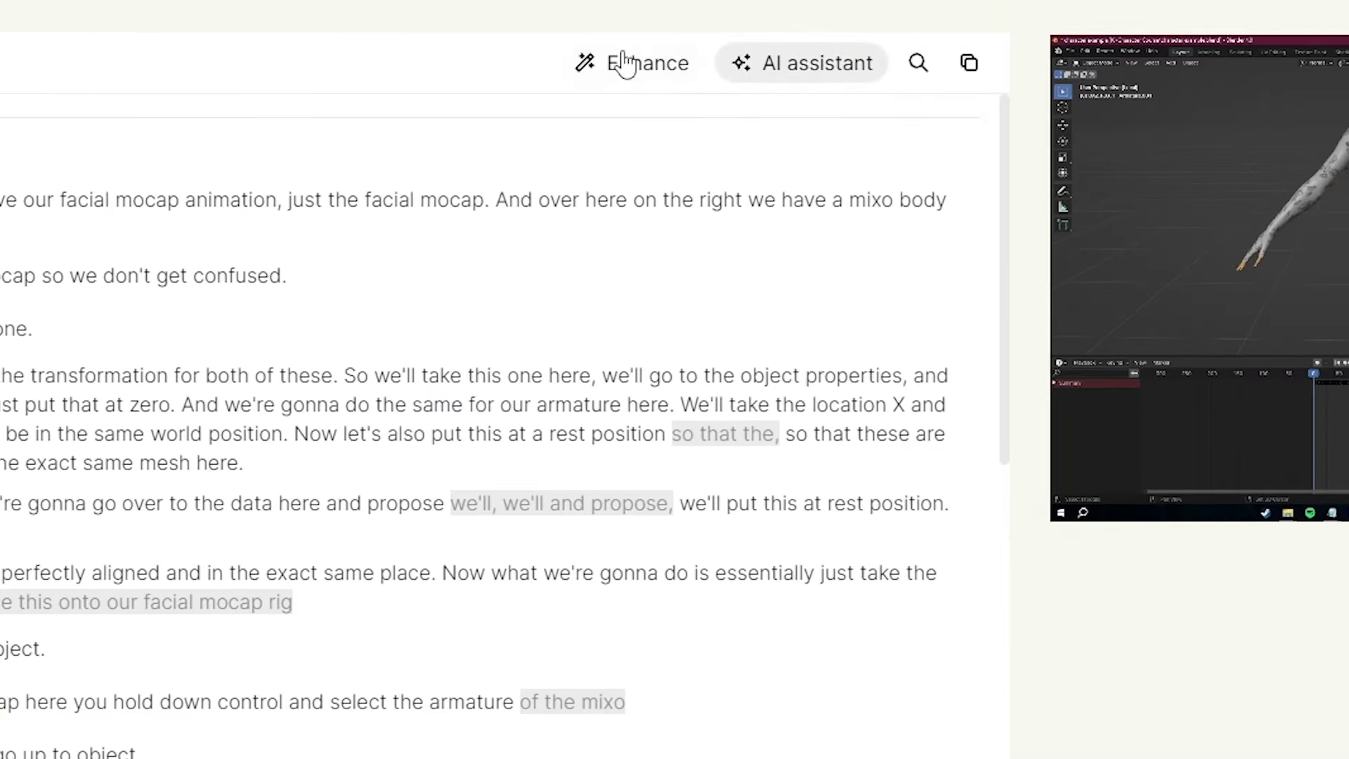
click(618, 64)
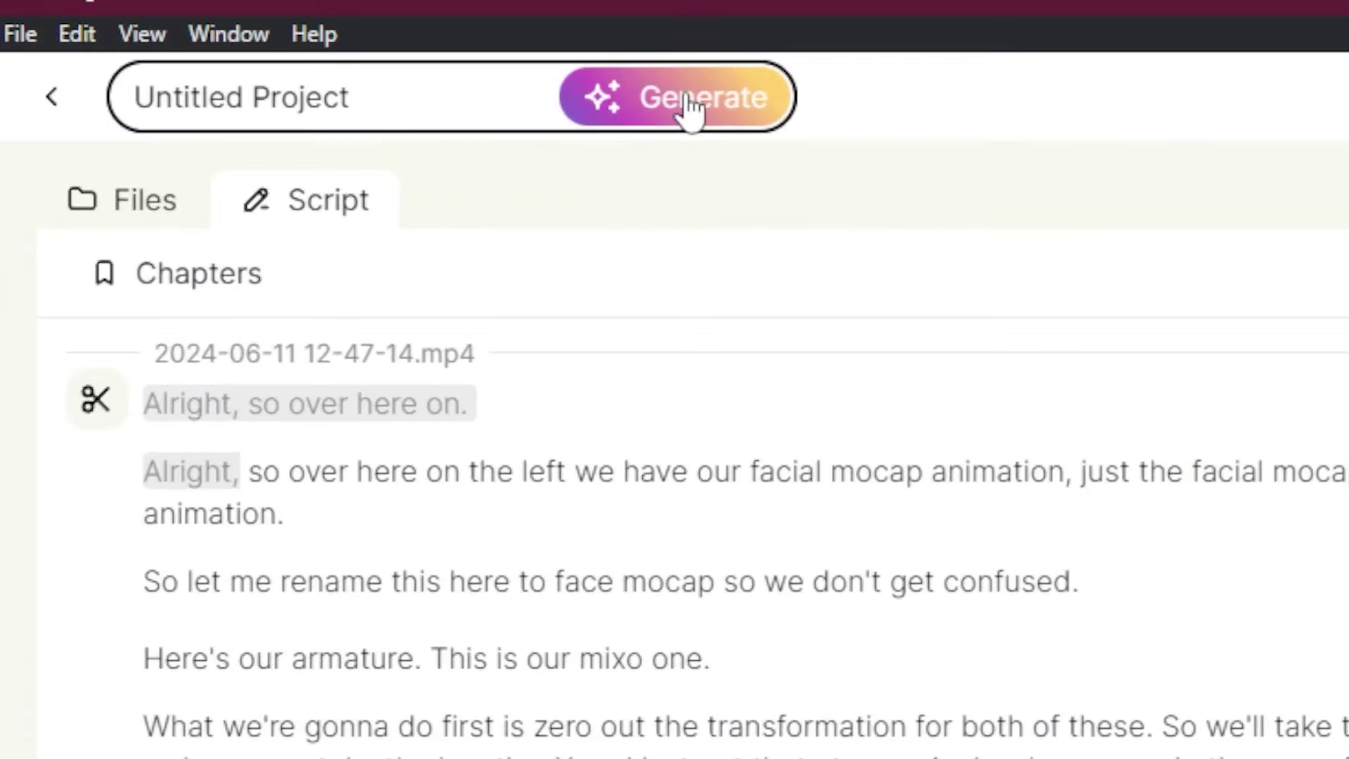
Generate AI title suggestions and browse them in Engaging and Honest tones
click(692, 105)
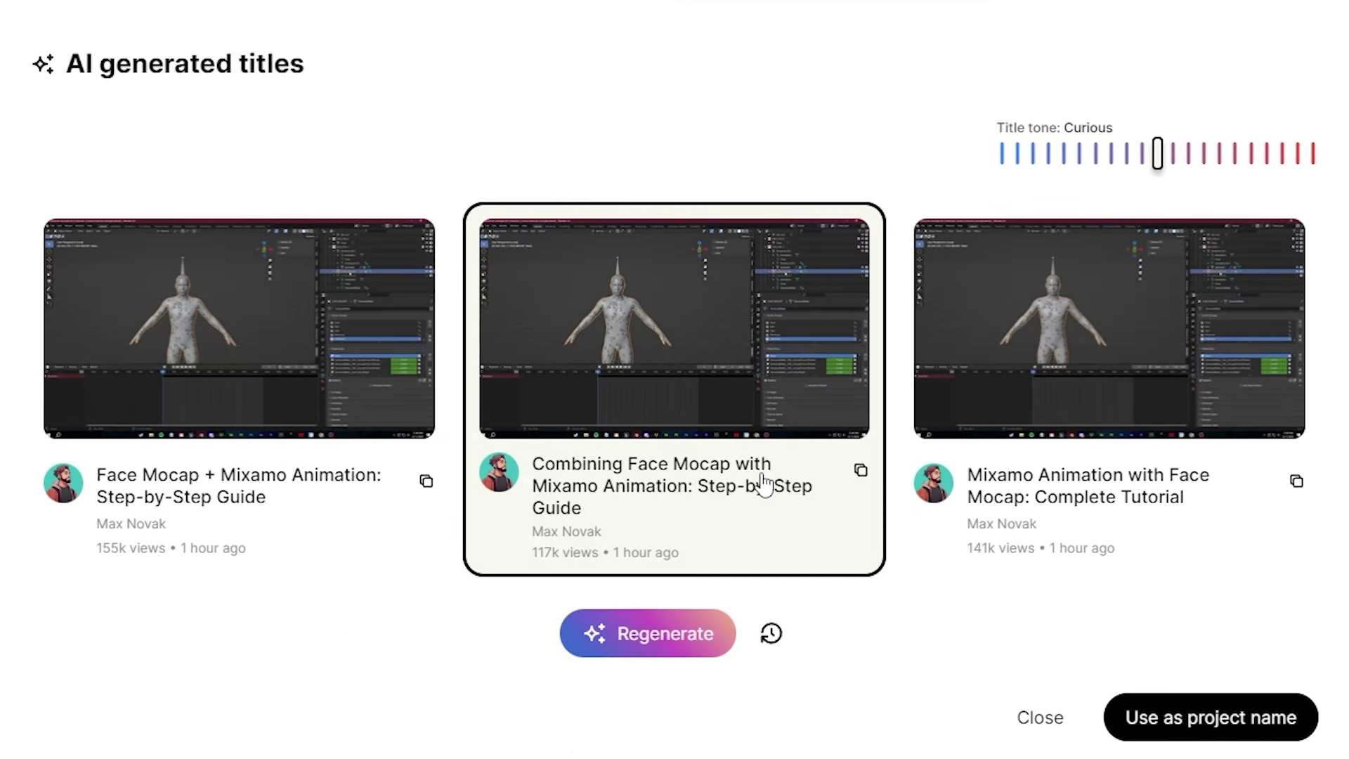
click(1126, 153)
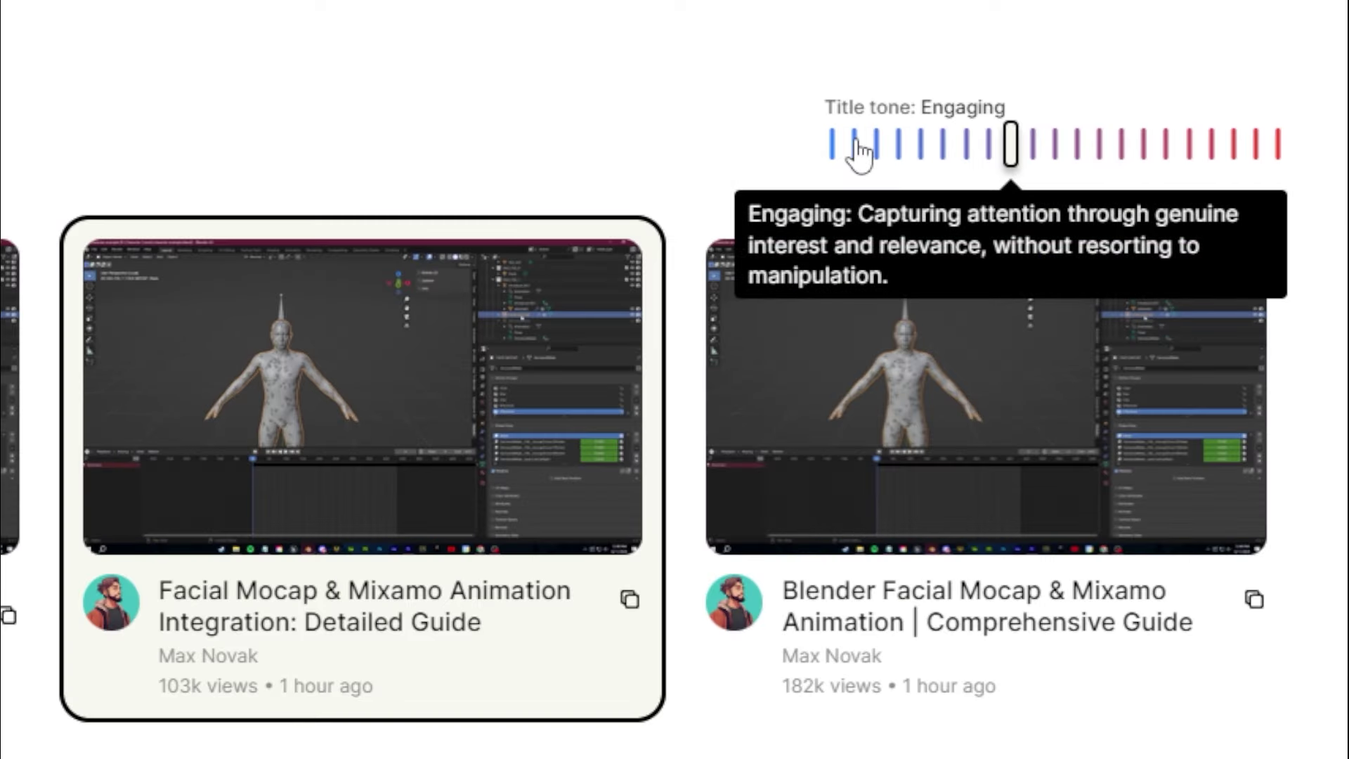
click(875, 144)
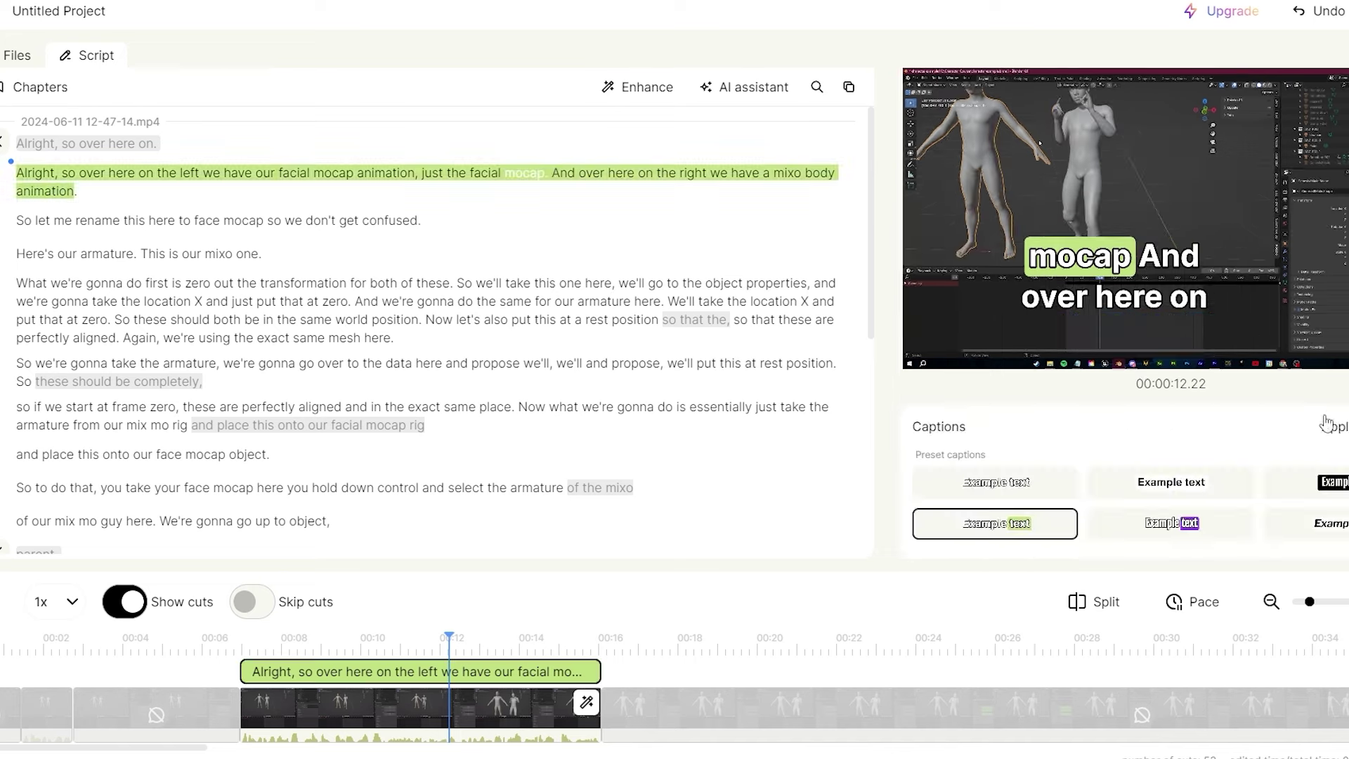
Apply the purple word-highlight caption preset and play the video from the word 'Alright'
click(1222, 486)
click(1172, 523)
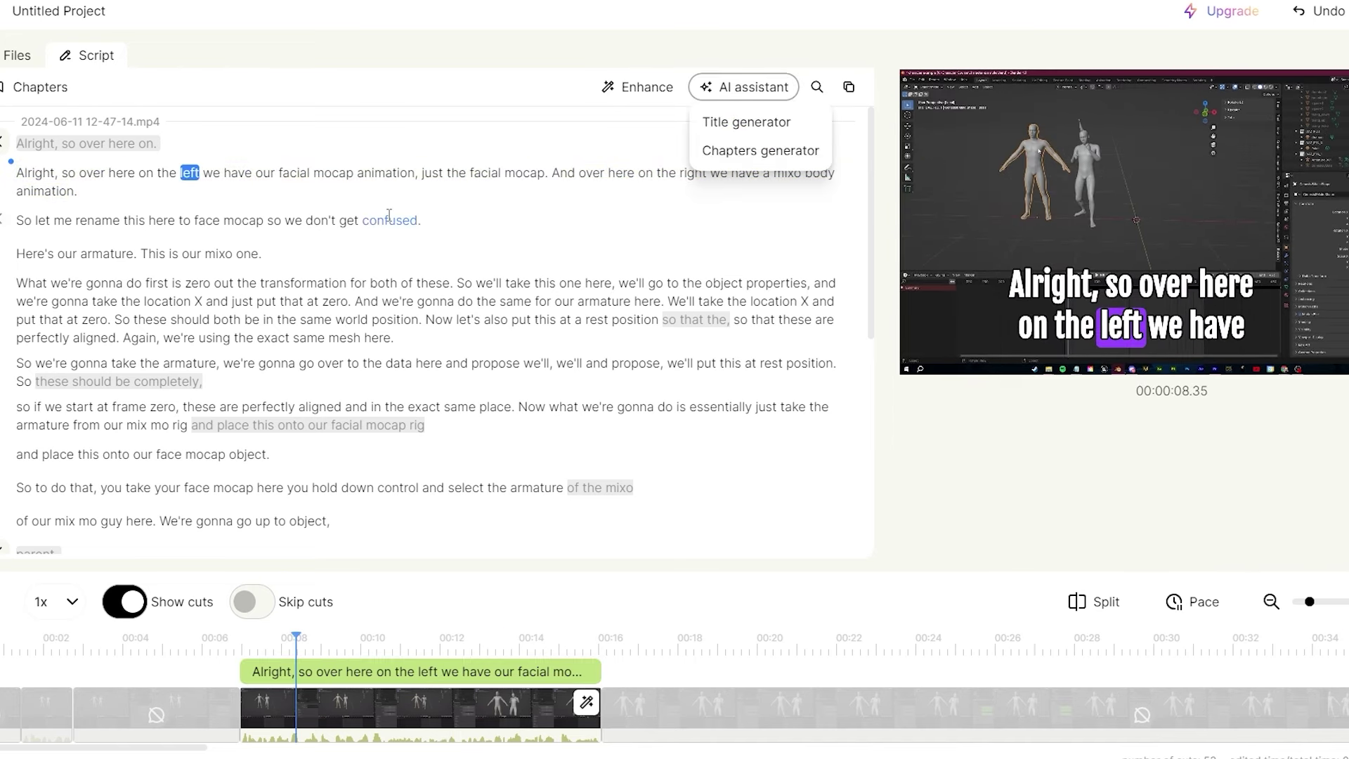
click(35, 173)
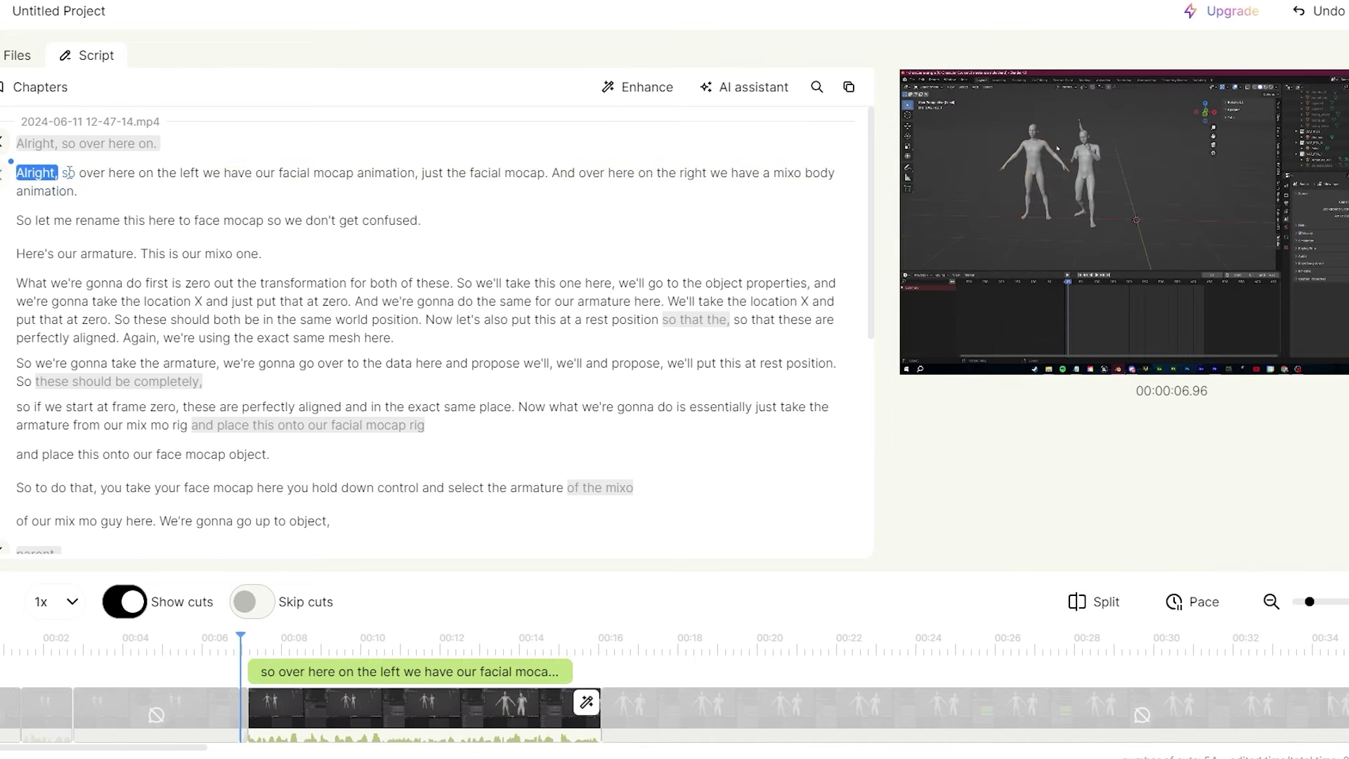
key(space)
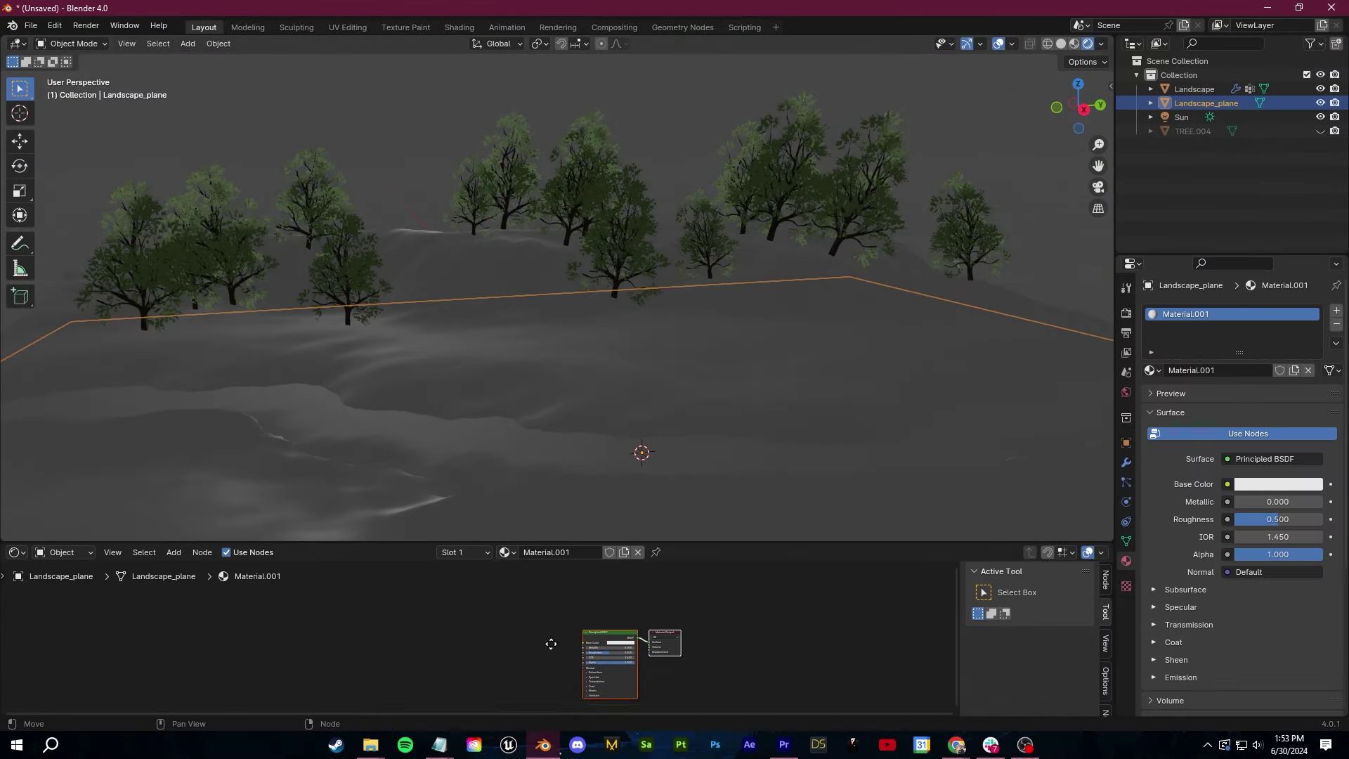
Make Material.001's base colour blue and raise its roughness to 0.850
scroll(551, 639, up, 4)
click(773, 631)
click(794, 479)
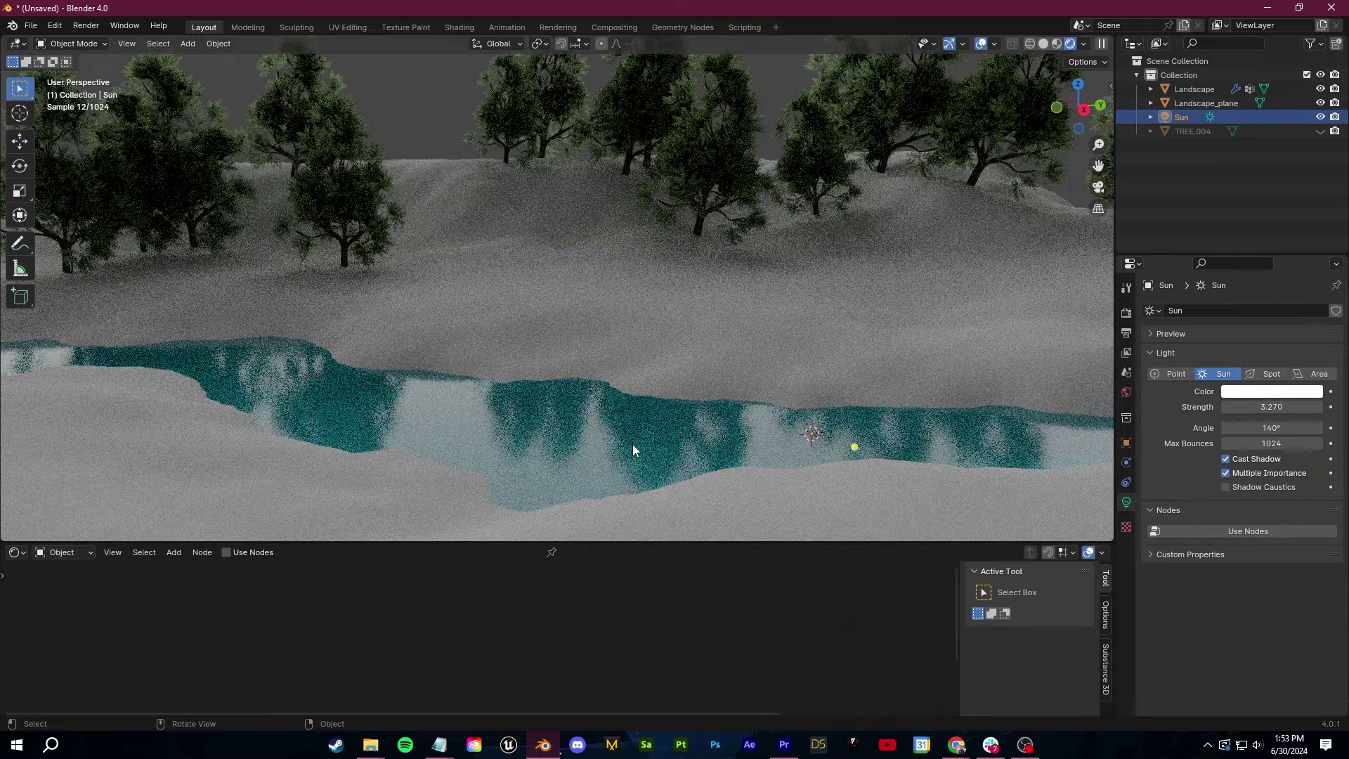
shift+scroll(696, 632, down, 2)
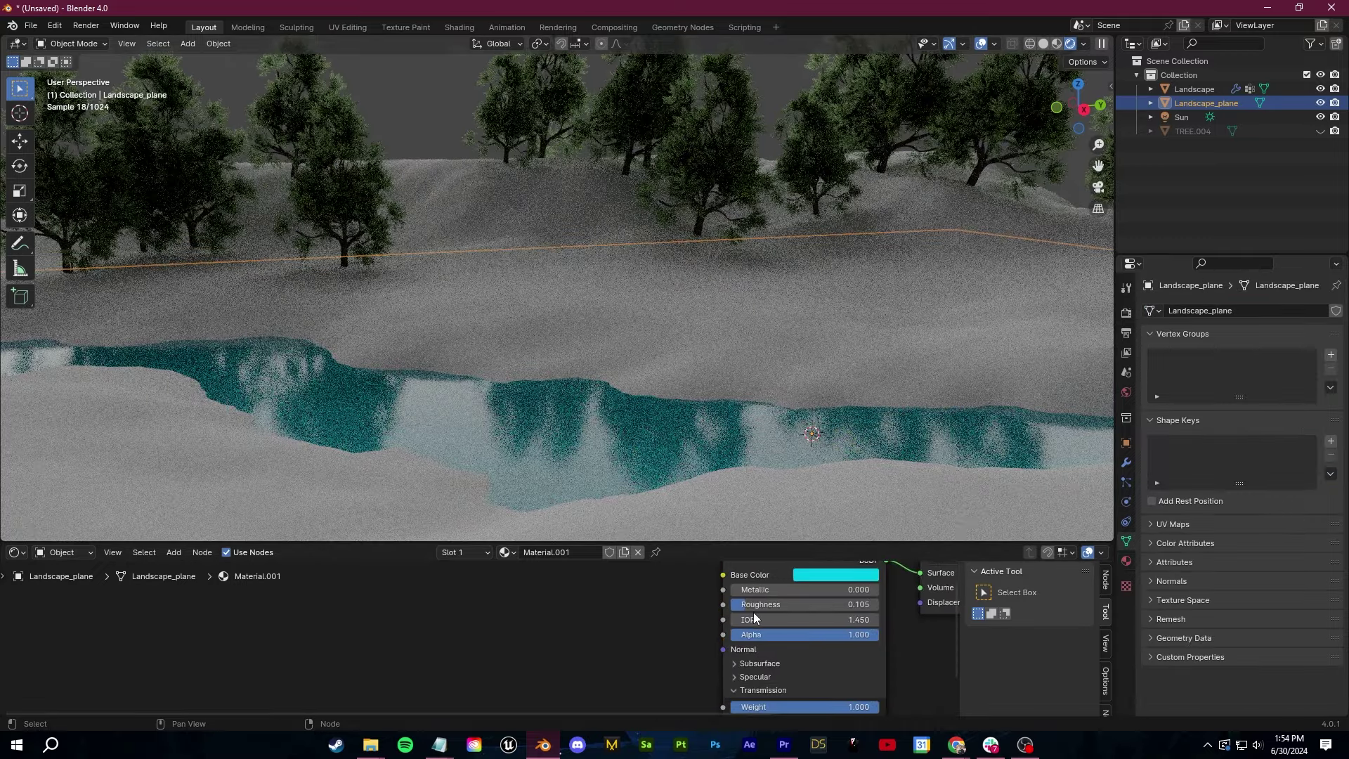
drag(743, 605, 858, 609)
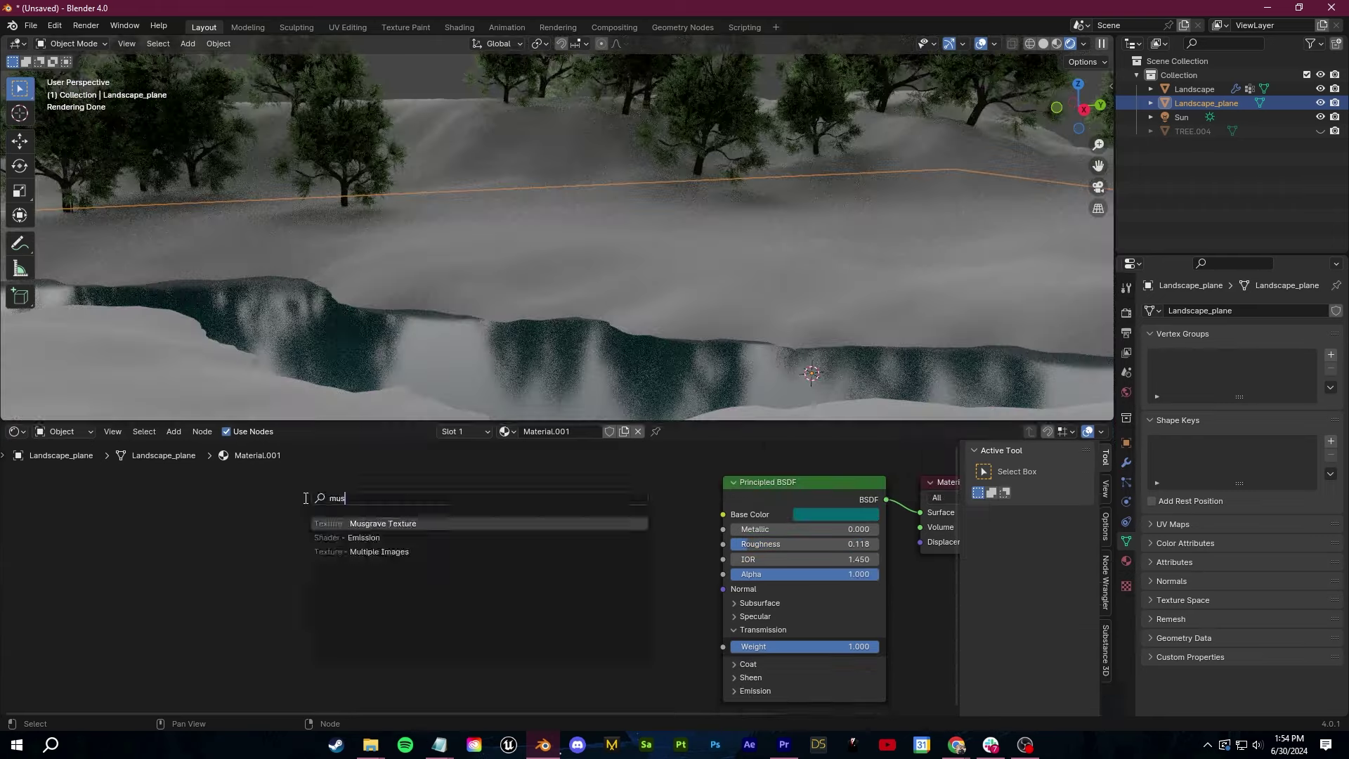
Add Musgrave and Color Ramp nodes, raising the Musgrave scale and the wave distortion for ripples
key(Return)
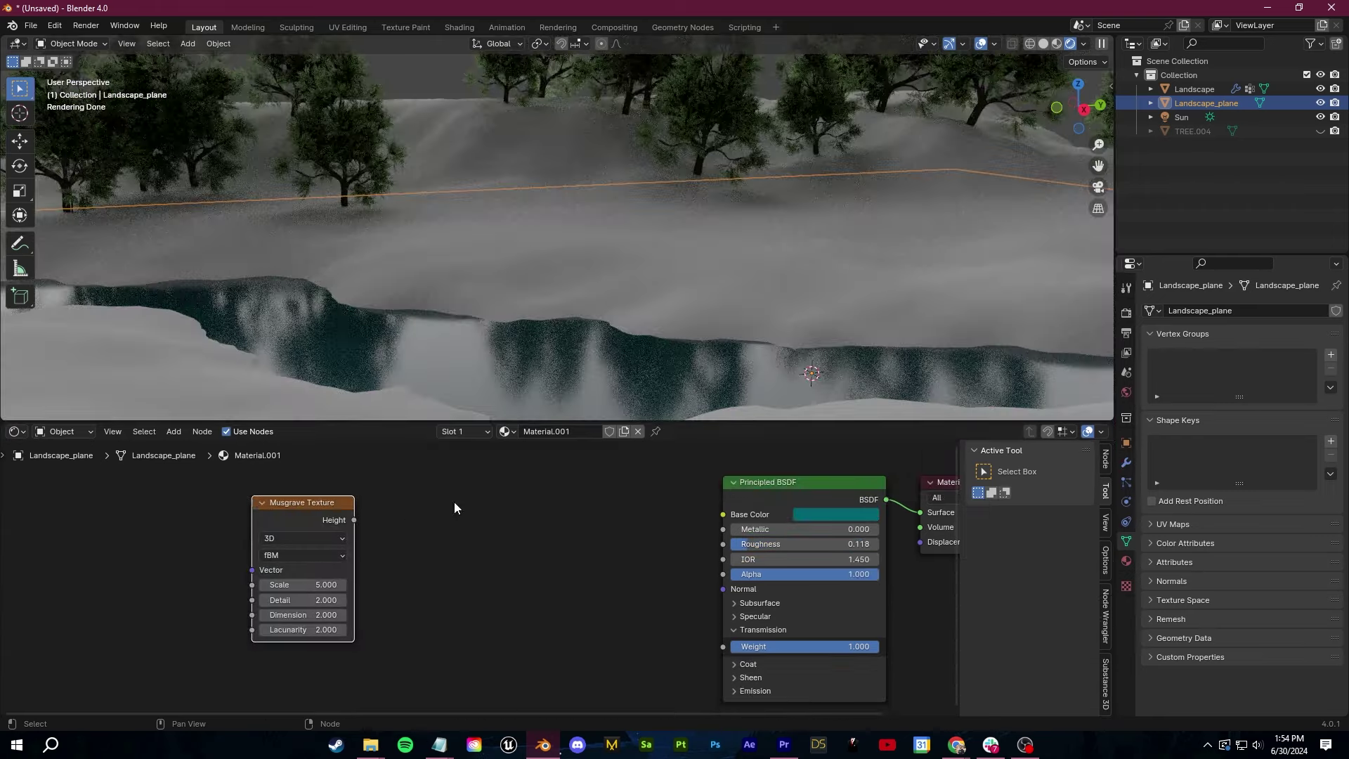
key(shift+a)
text(color ramp)
key(Return)
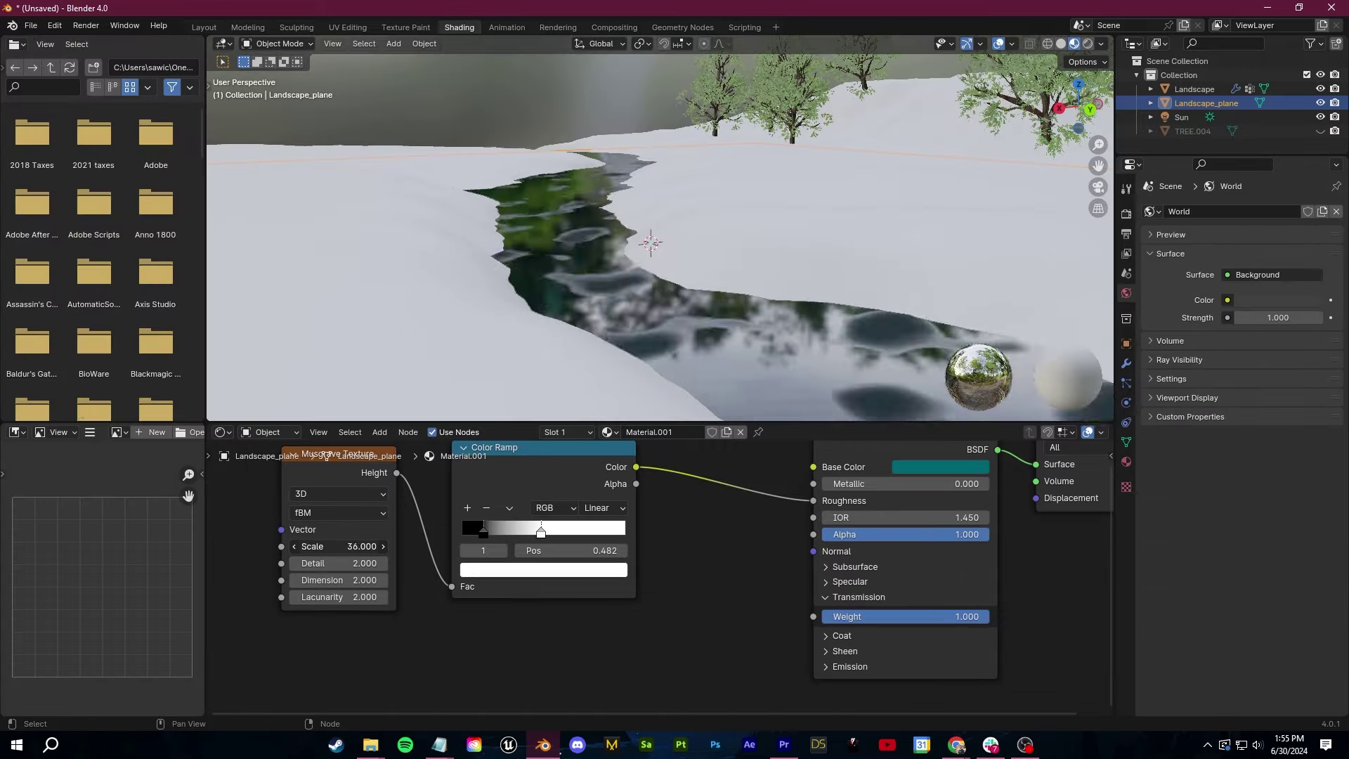
drag(338, 546, 429, 546)
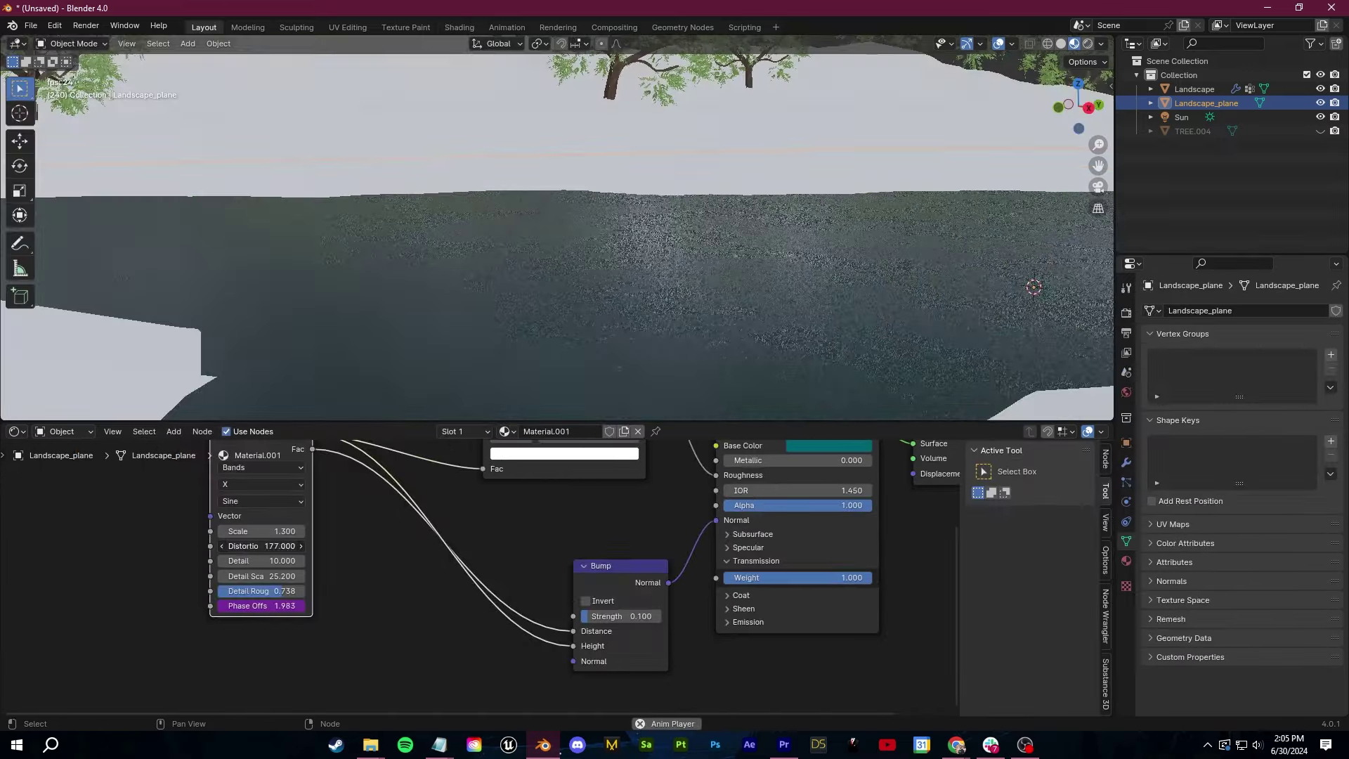
drag(260, 546, 310, 546)
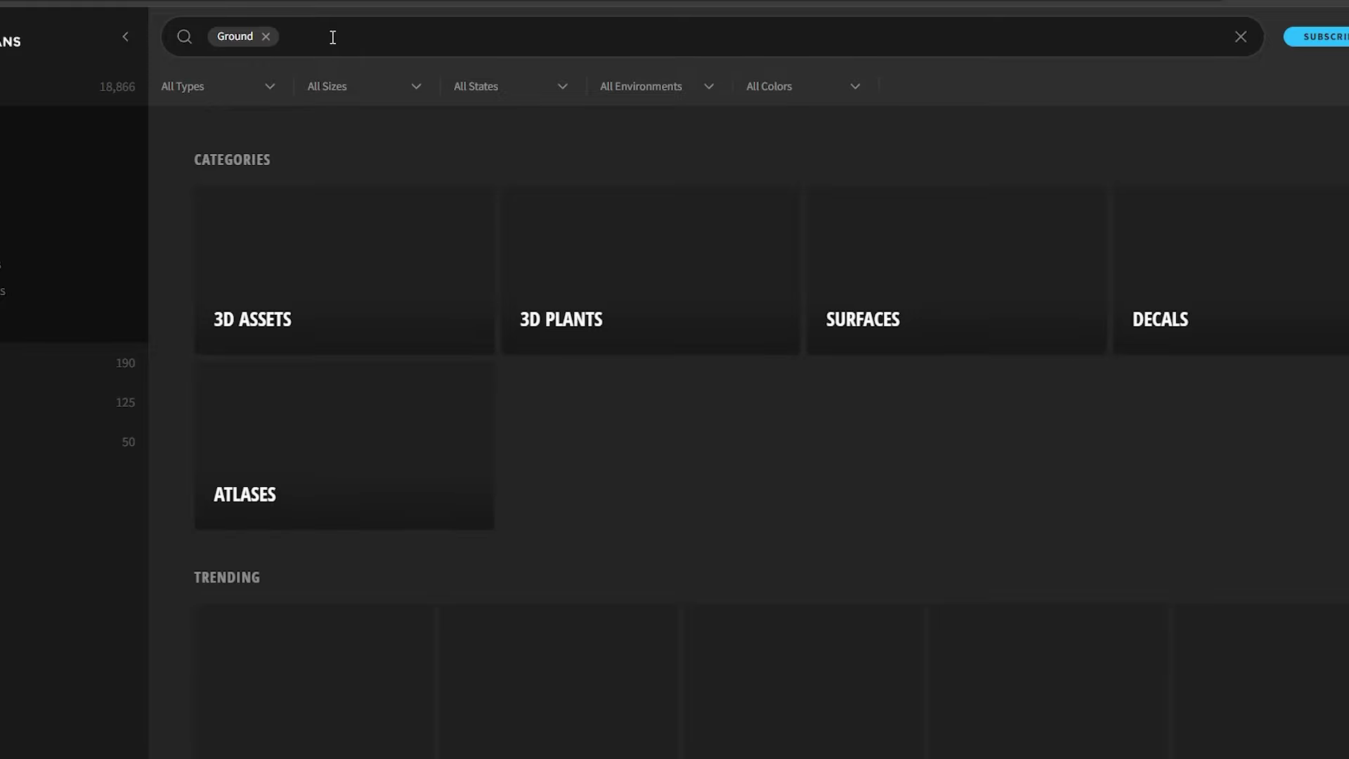
scroll(476, 642, down, 15)
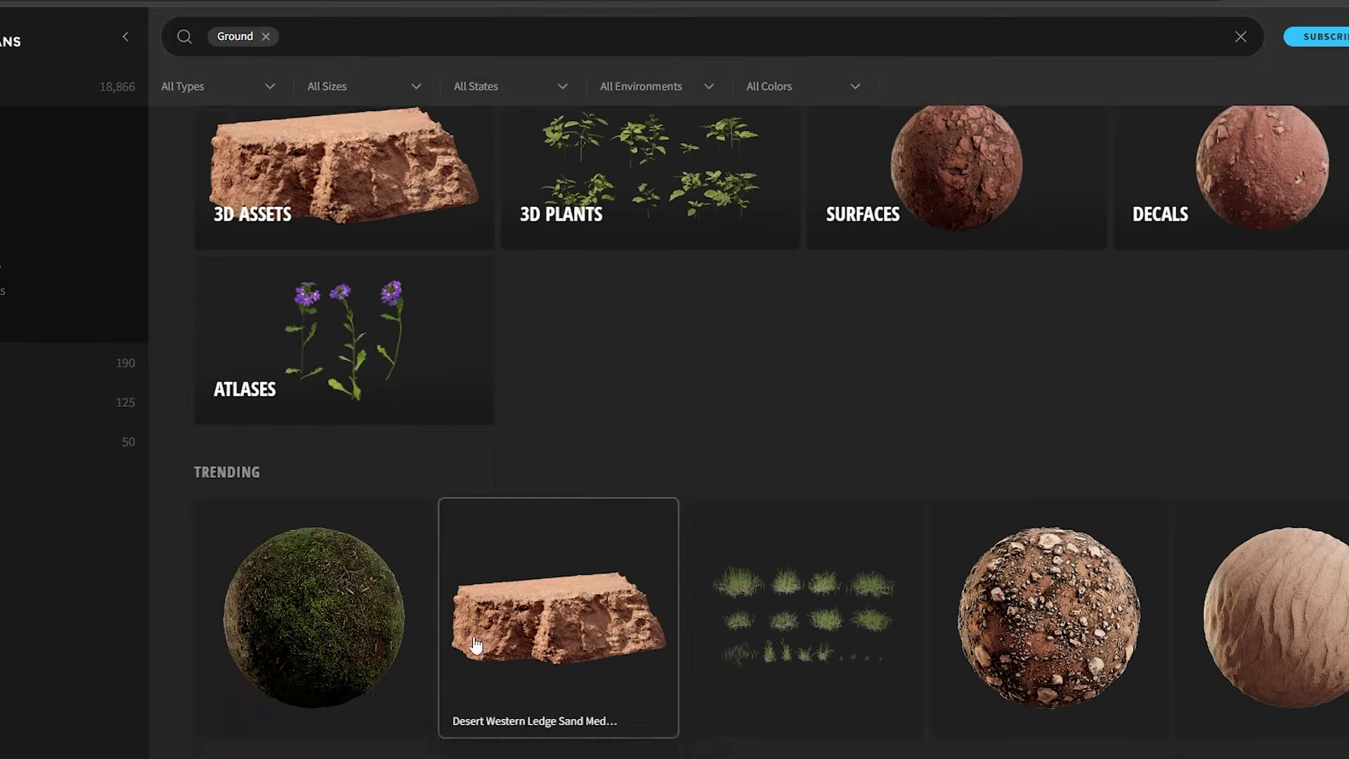
scroll(414, 621, down, 5)
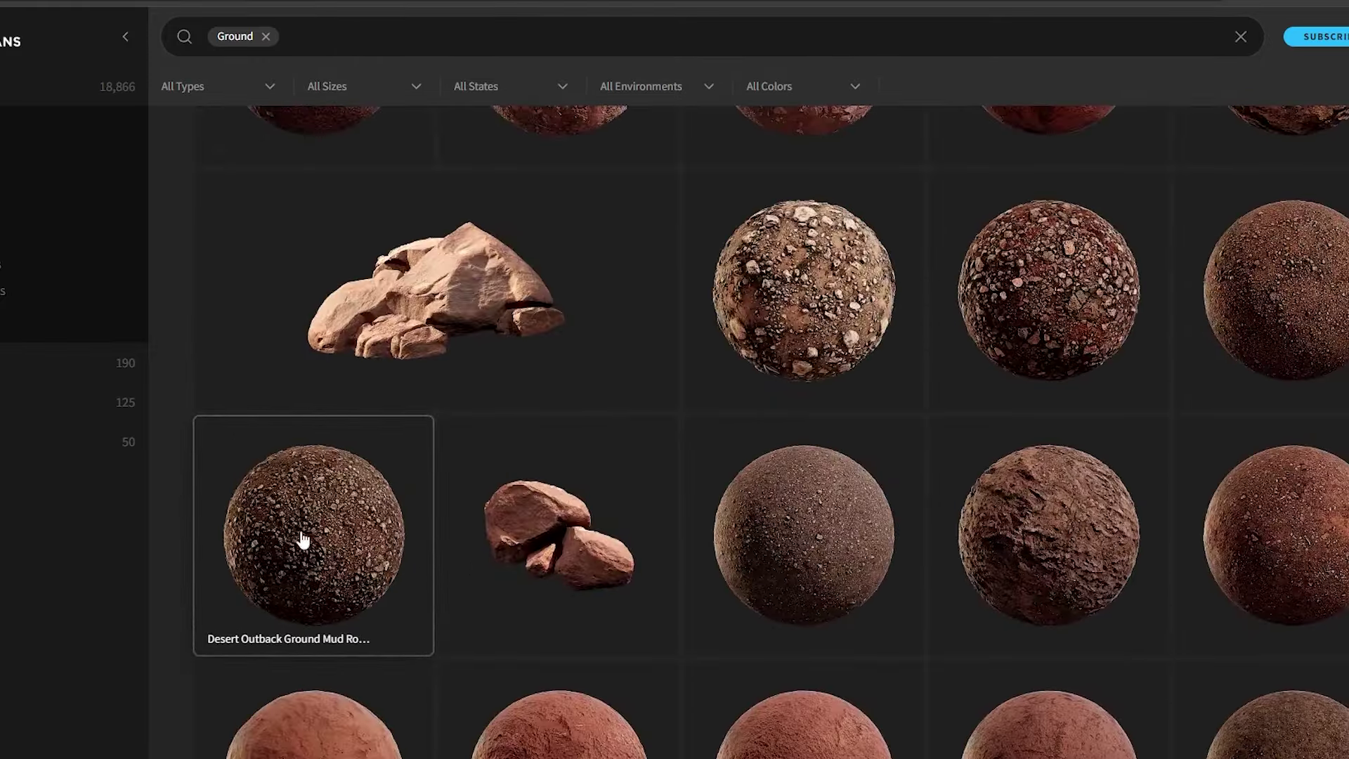
scroll(1030, 466, up, 5)
scroll(1009, 566, down, 8)
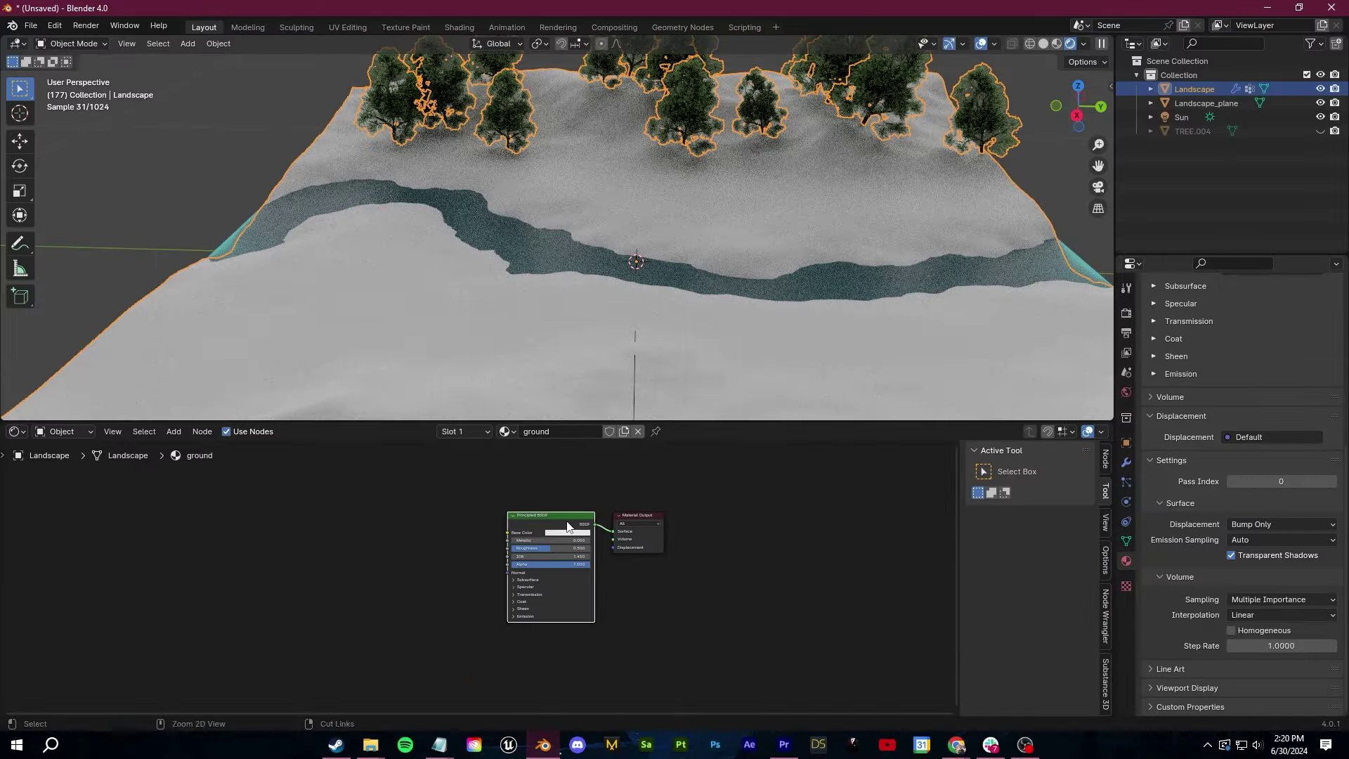
Load rocky image textures into the ground material, mapped by Object coordinates
key(ctrl+shift+t)
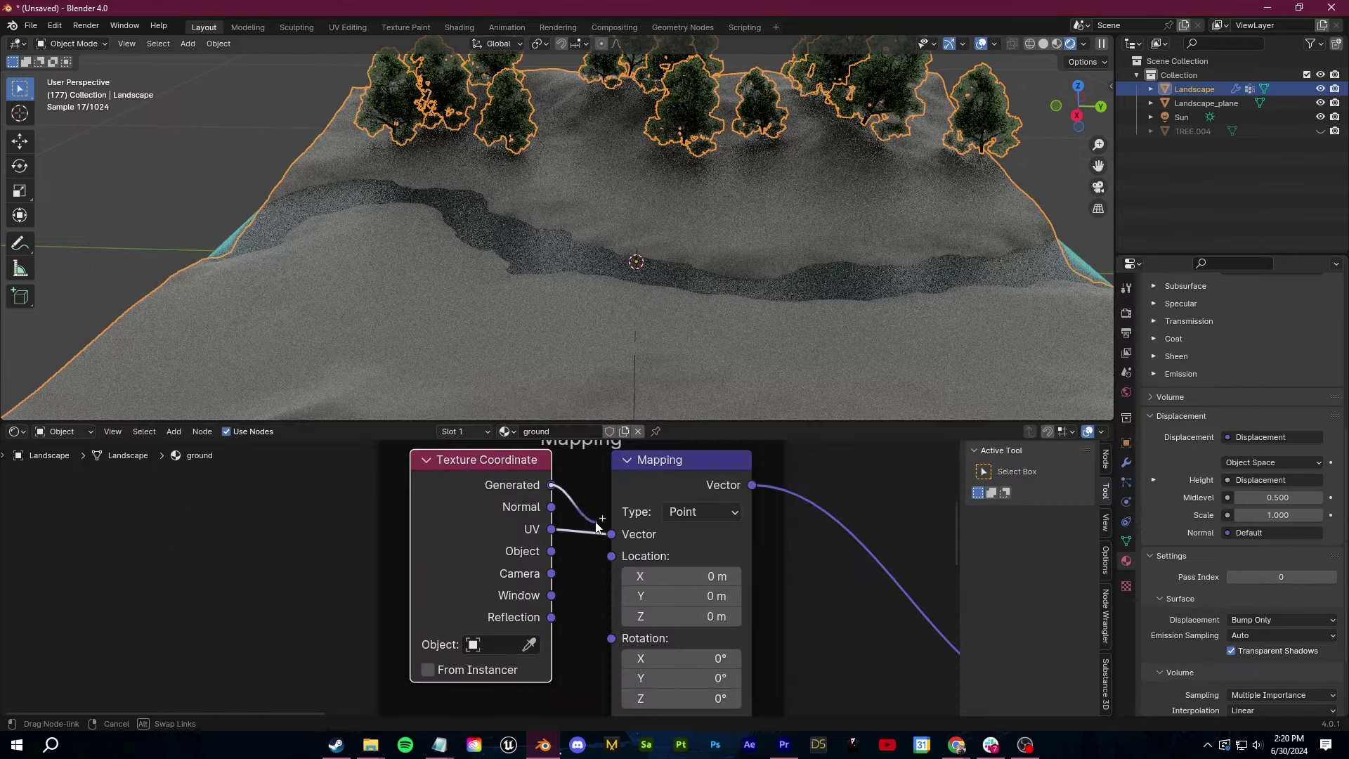
drag(596, 527, 609, 533)
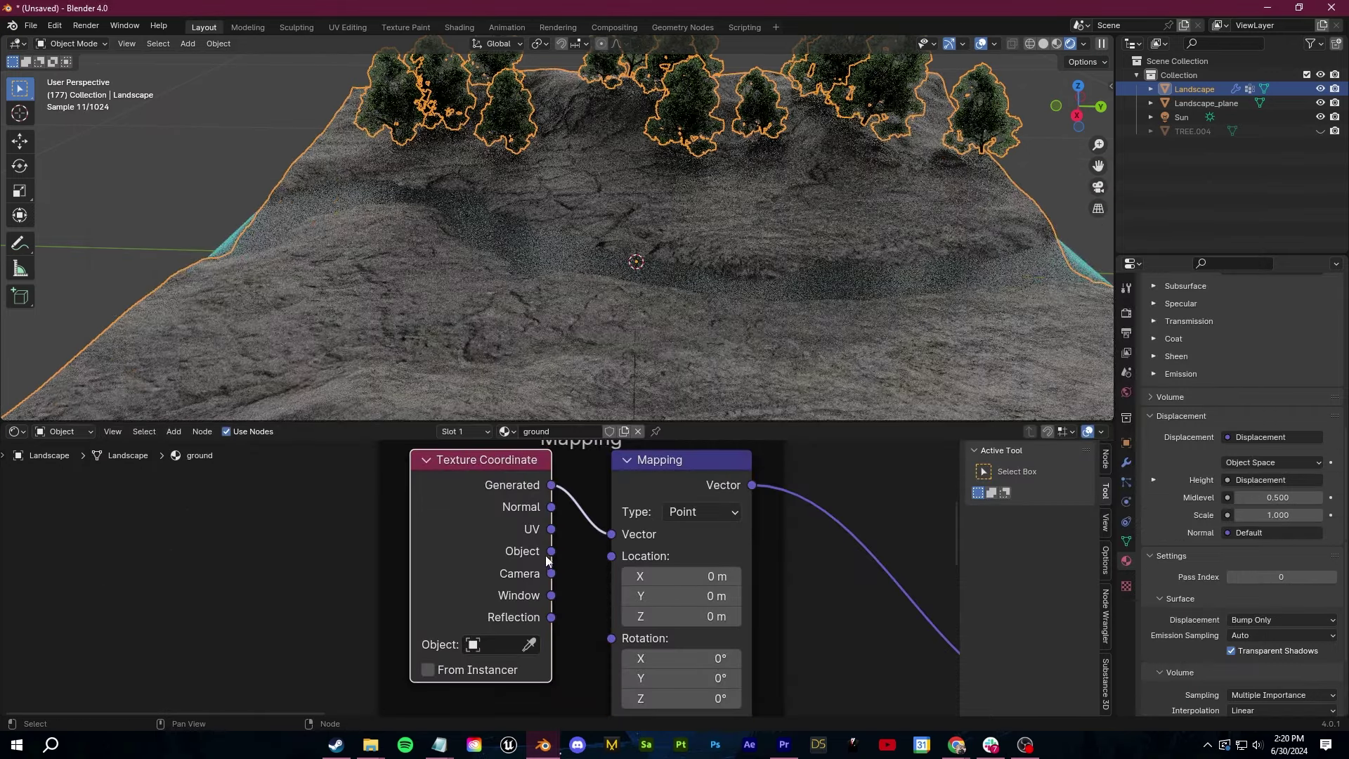
drag(611, 536, 611, 535)
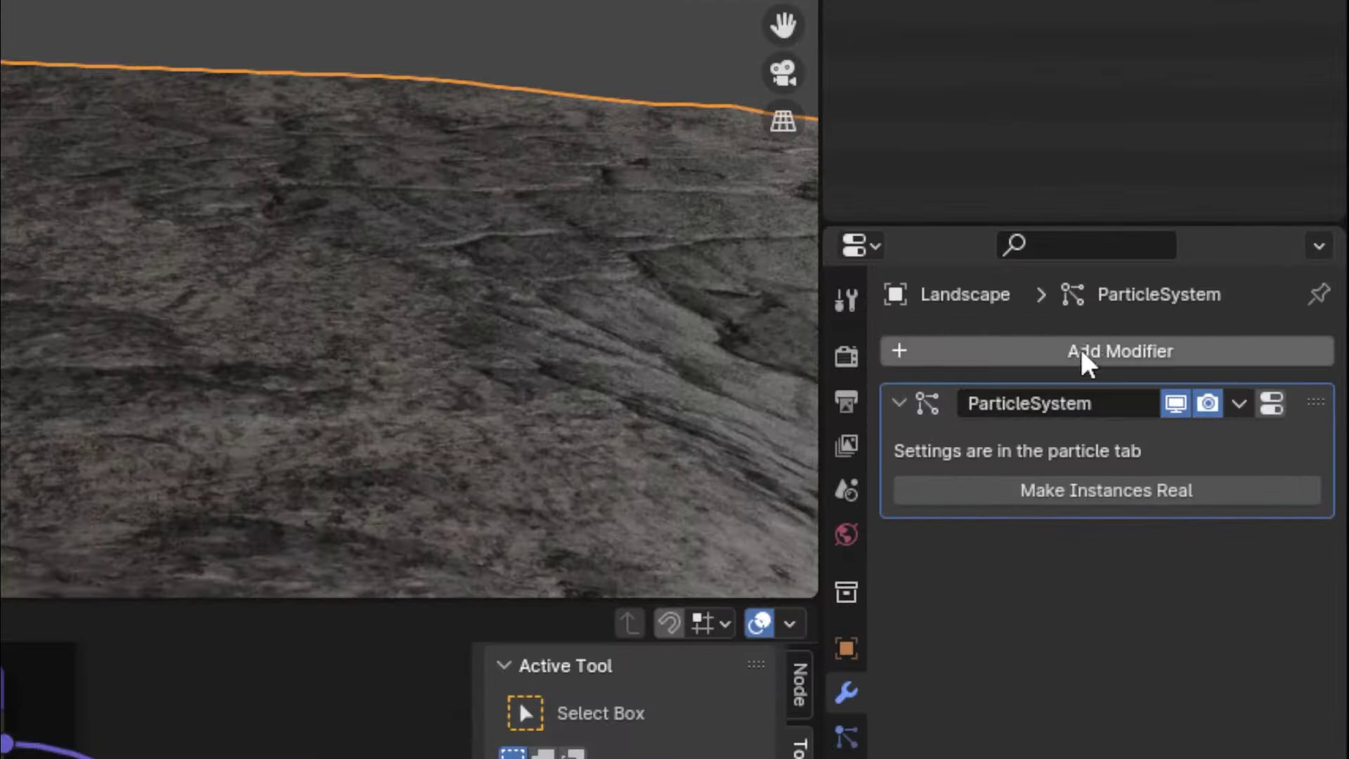
Add a Subdivision Surface modifier to the Landscape
click(1084, 356)
click(1084, 360)
text(subd)
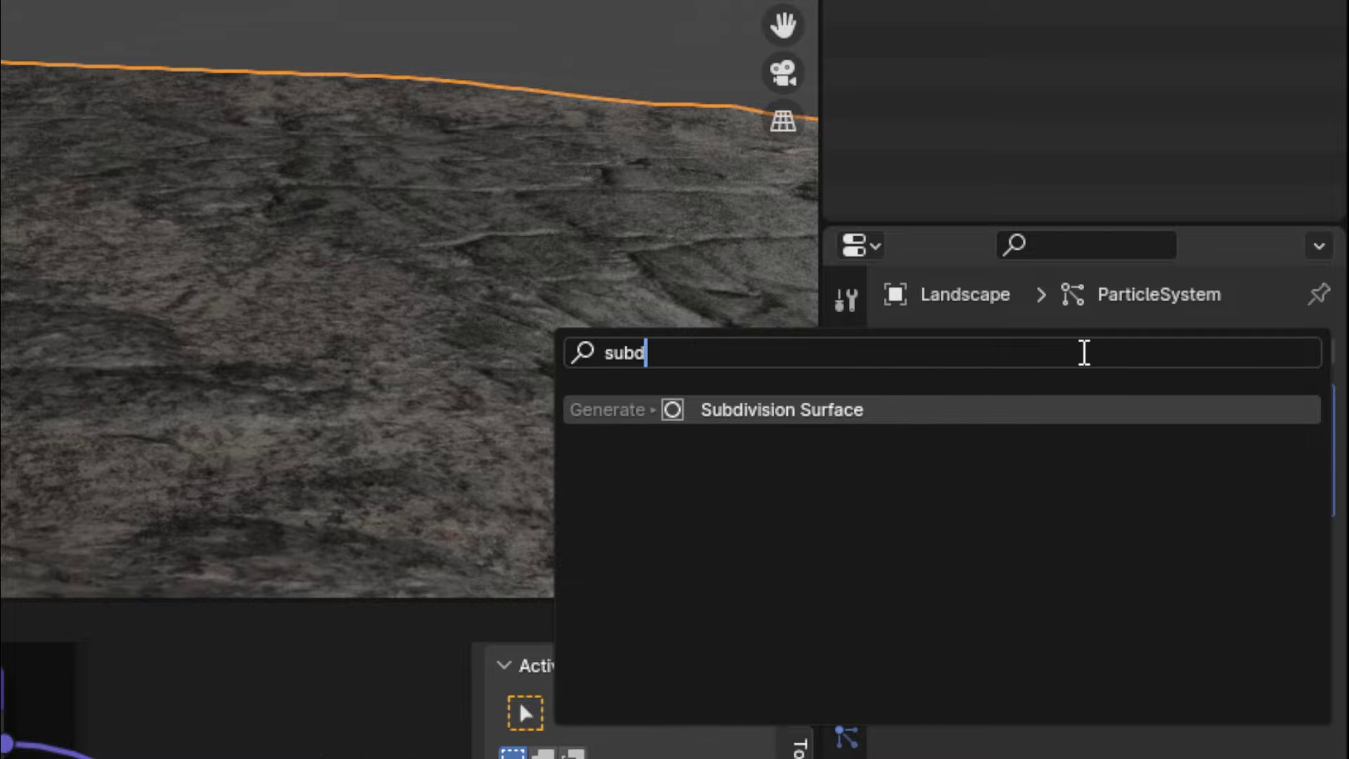
key(Return)
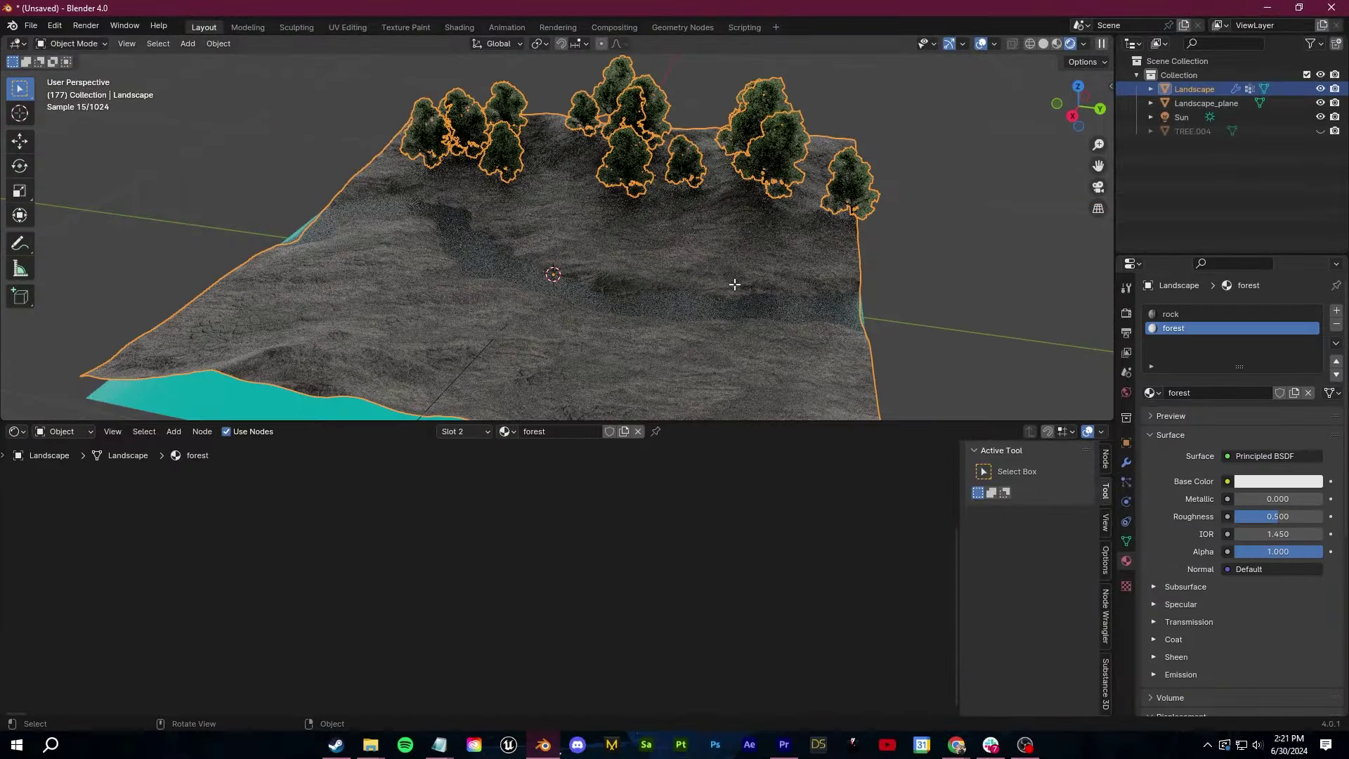
In Edit Mode, select the landscape vertices above the river
key(Tab)
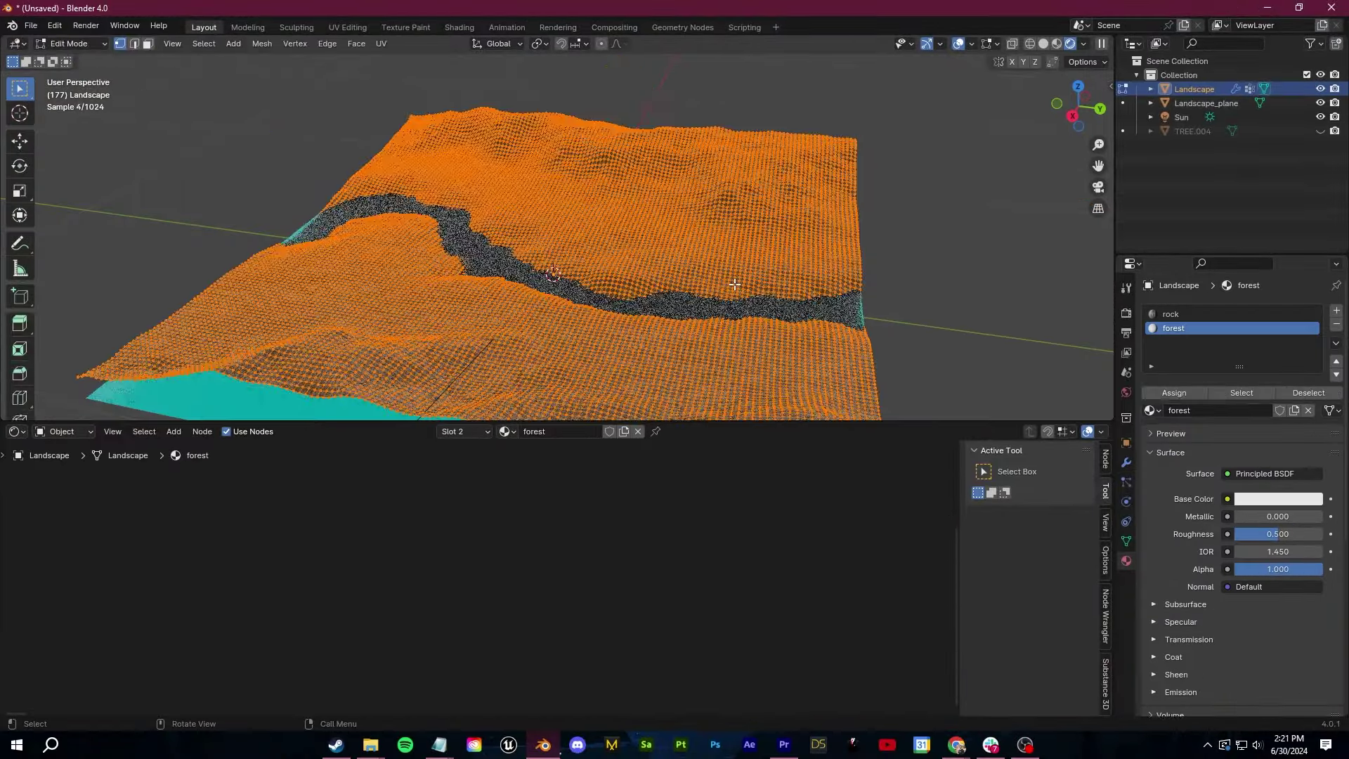
click(712, 257)
key(ctrl+l)
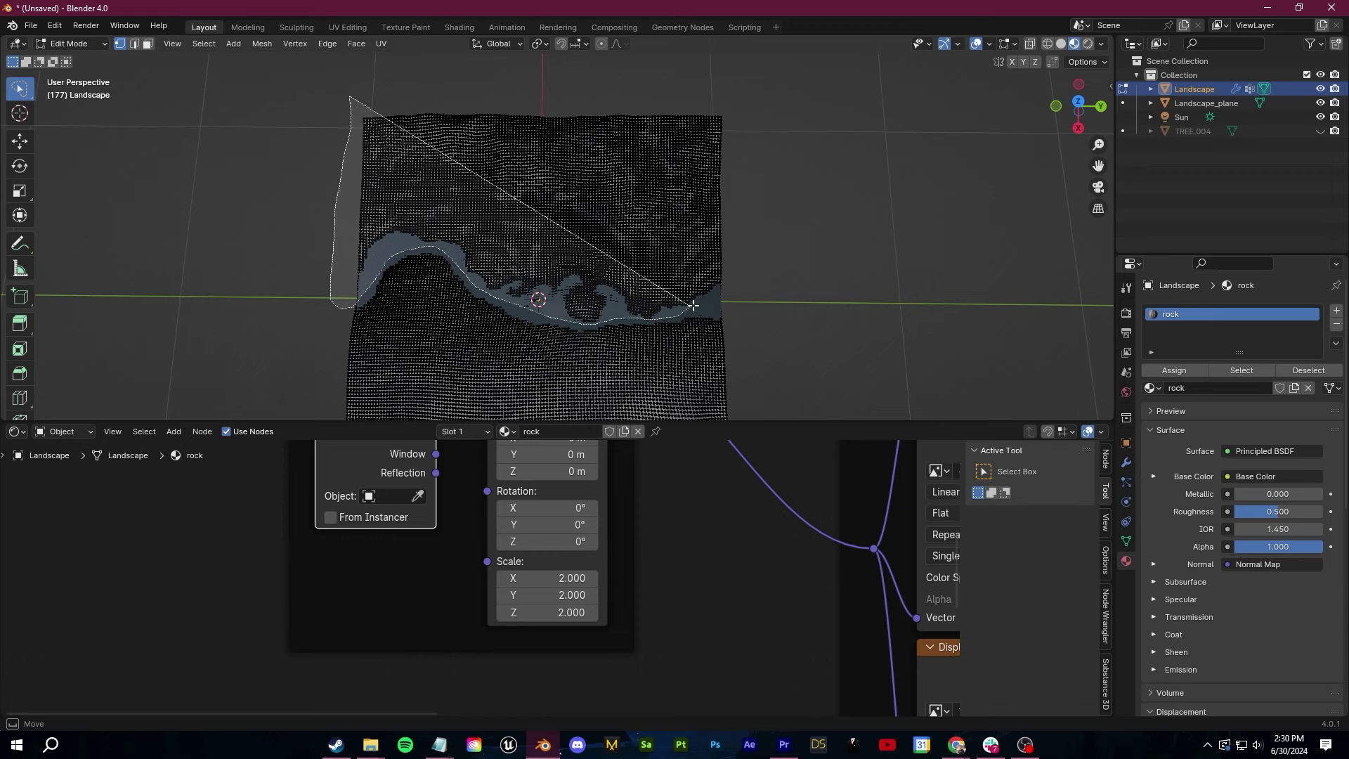
ctrl+right_drag(692, 305, 355, 102)
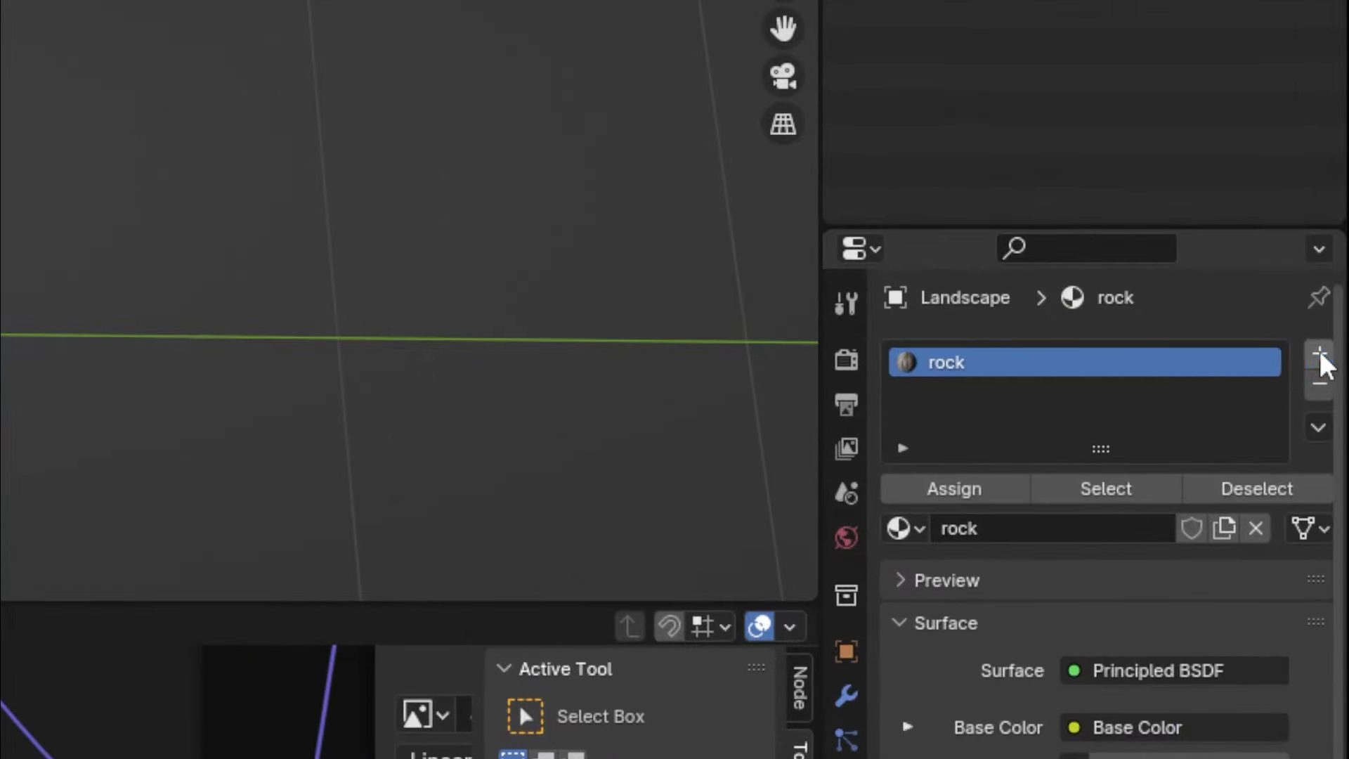
Assign a new FOREST GROUND material slot using the Wet_Soil textures on generated coordinates
click(1336, 311)
click(1244, 386)
double_click(1222, 333)
text(FO)
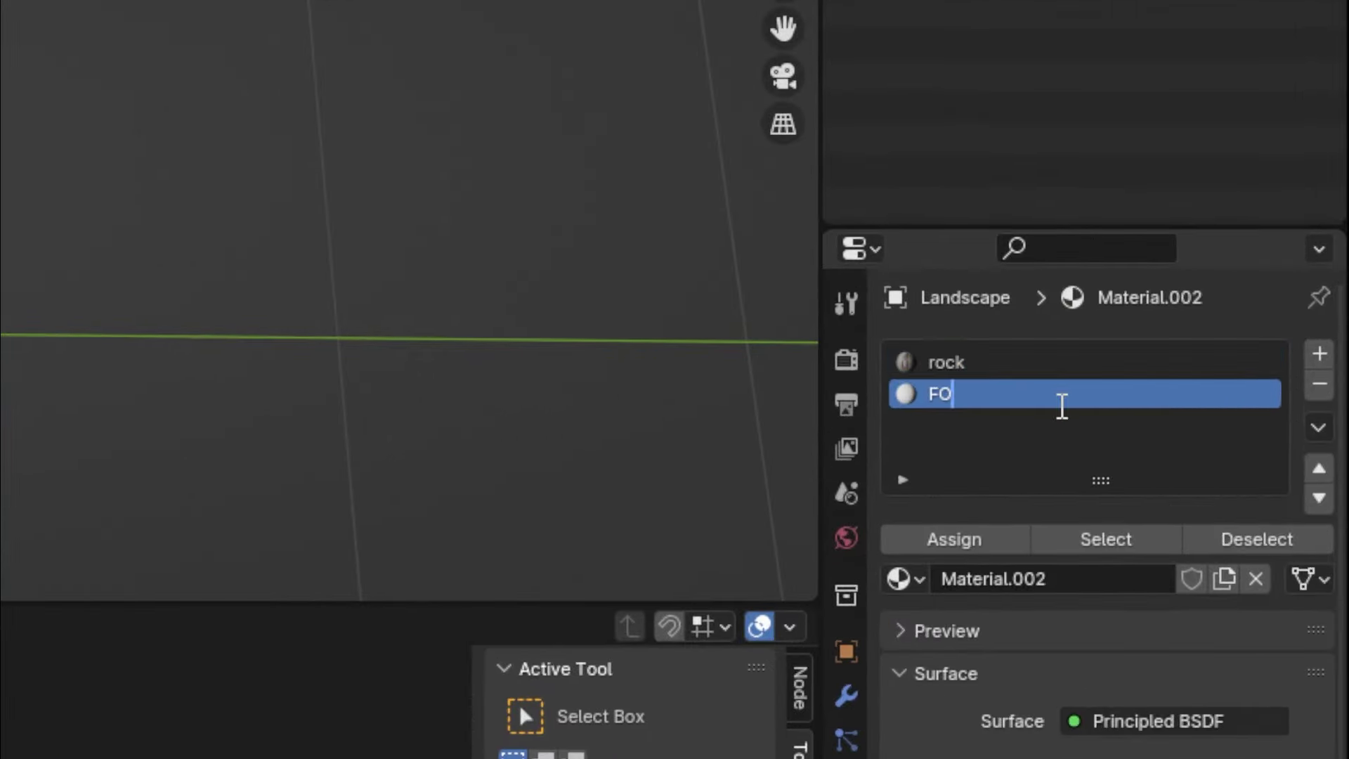
text(RES)
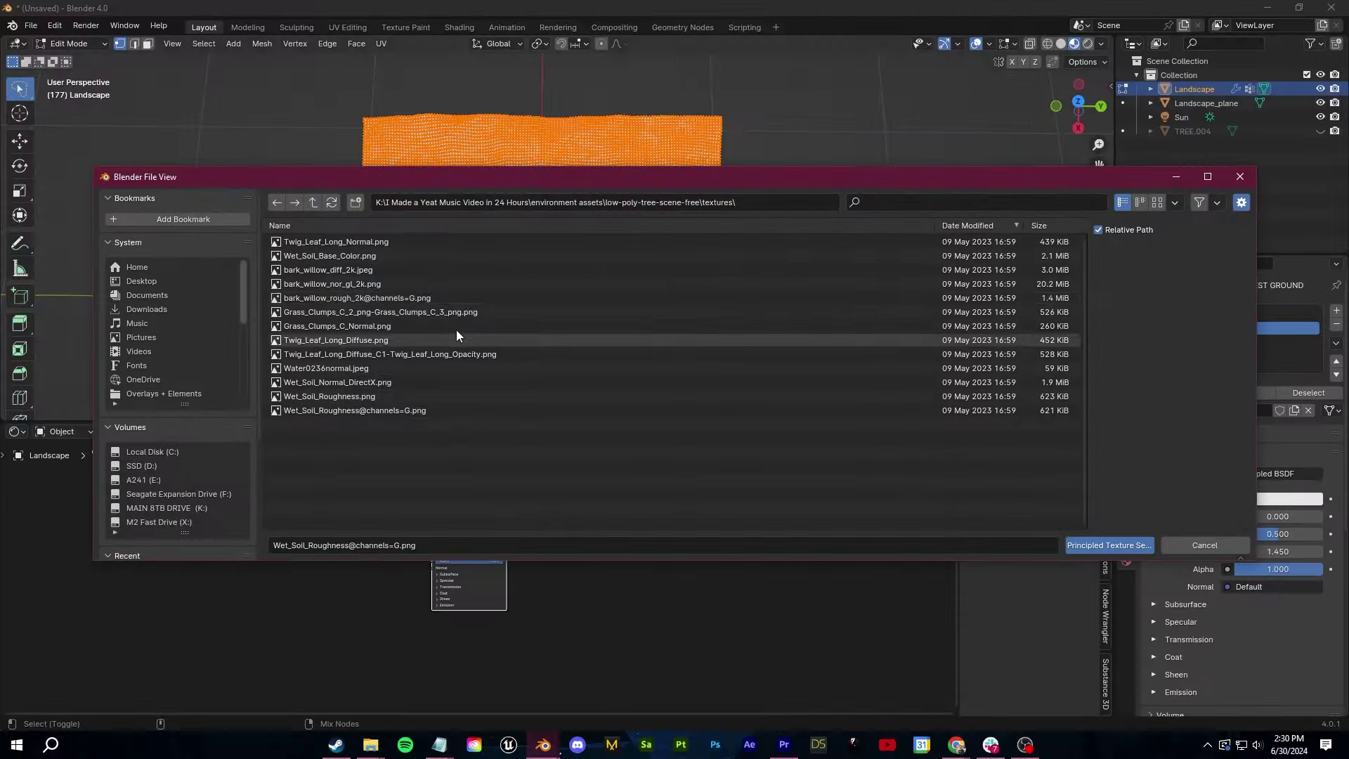
shift+drag(464, 377, 954, 414)
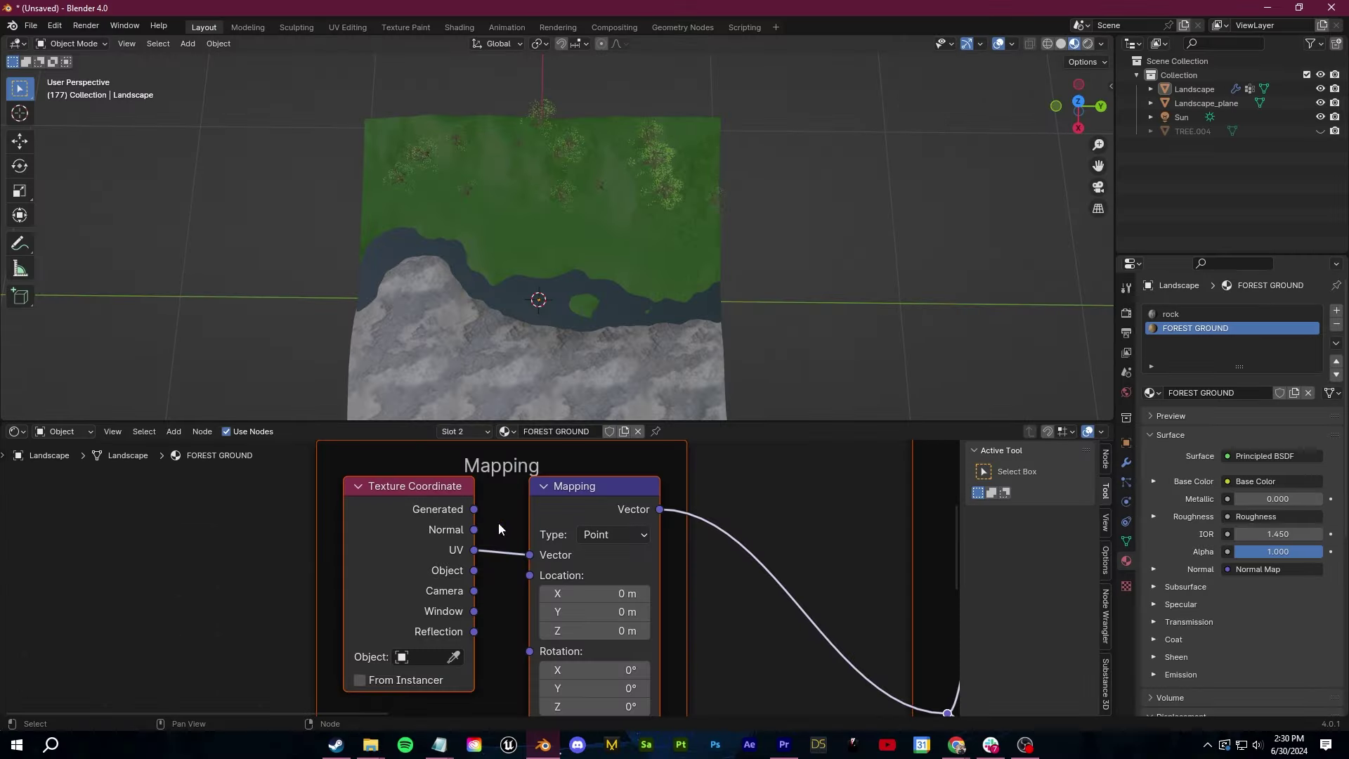
scroll(223, 515, down, 2)
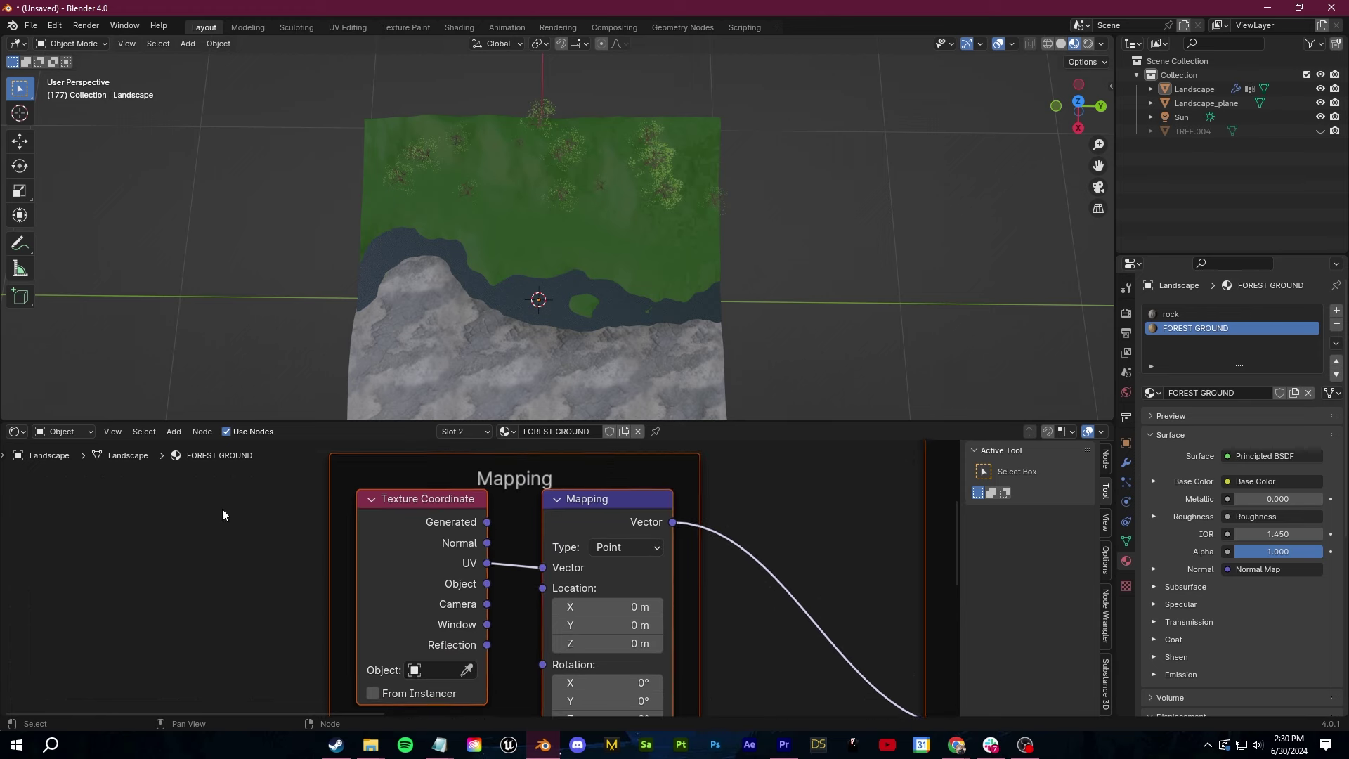
drag(547, 569, 545, 568)
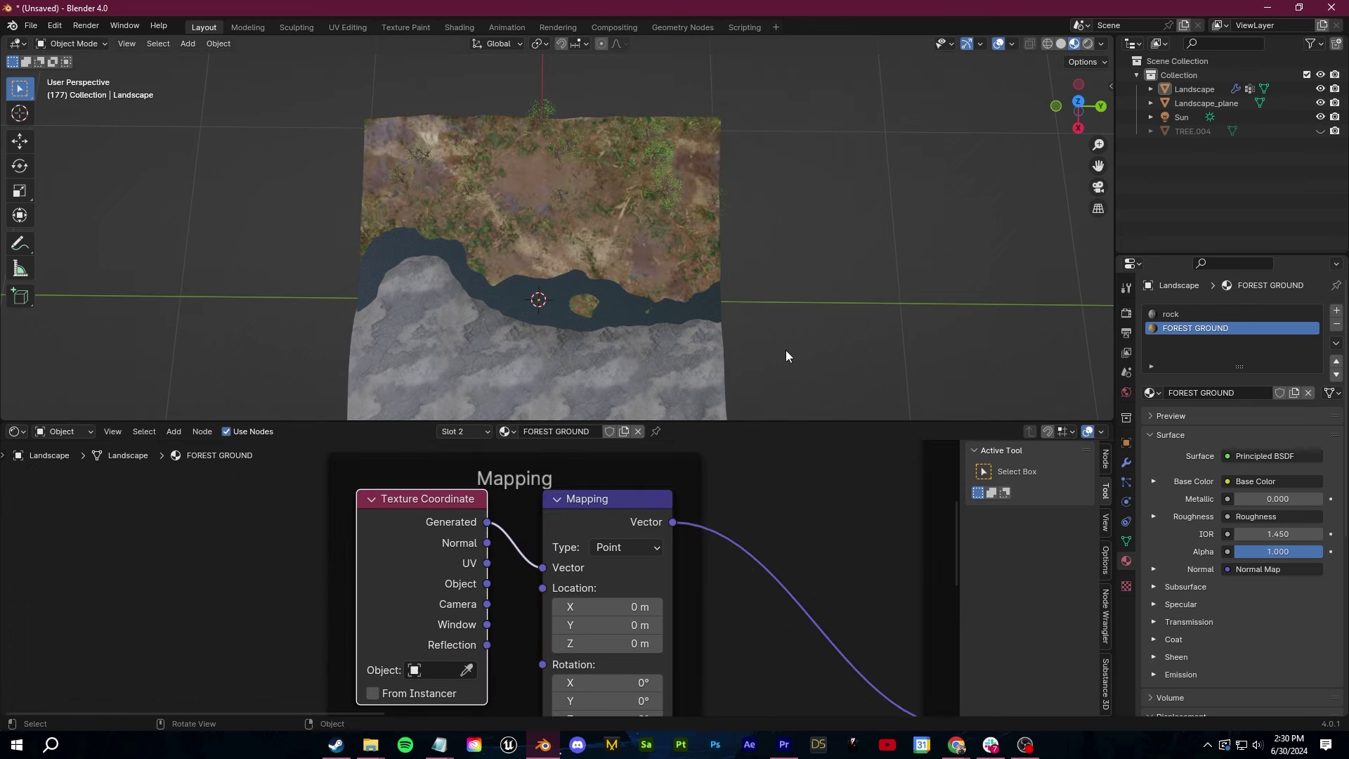
middle_drag(787, 355, 785, 322)
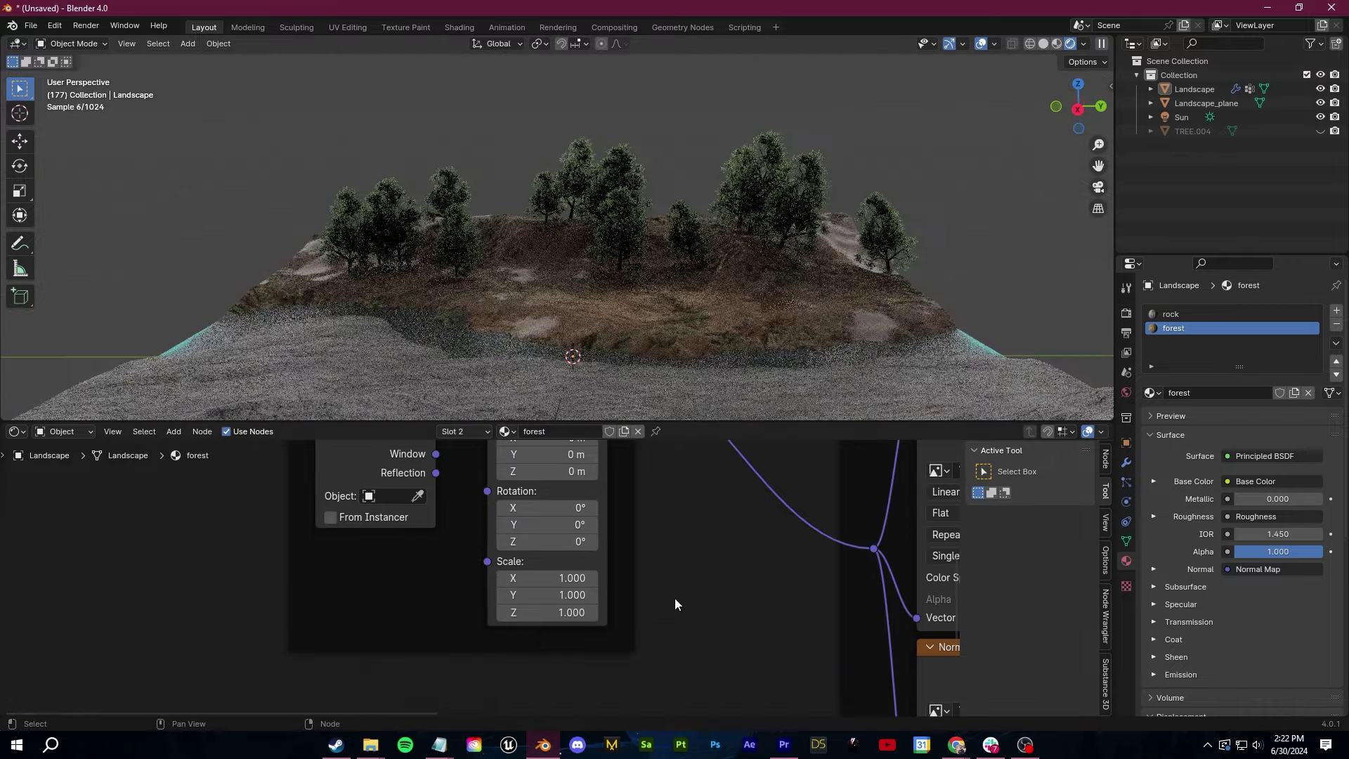
key(Return)
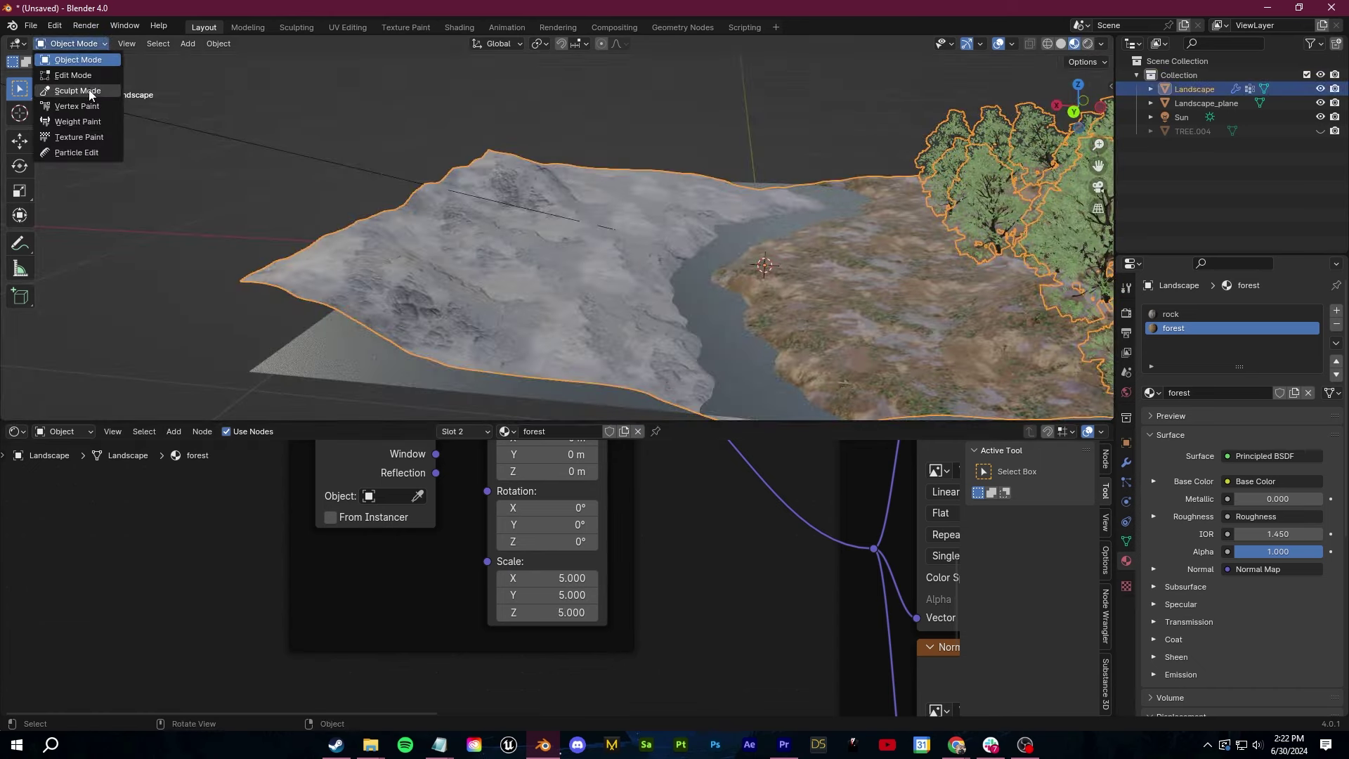
Put the Landscape in Sculpt Mode and widen the Grab brush radius to 105 px
key(Return)
middle_drag(609, 302, 548, 302)
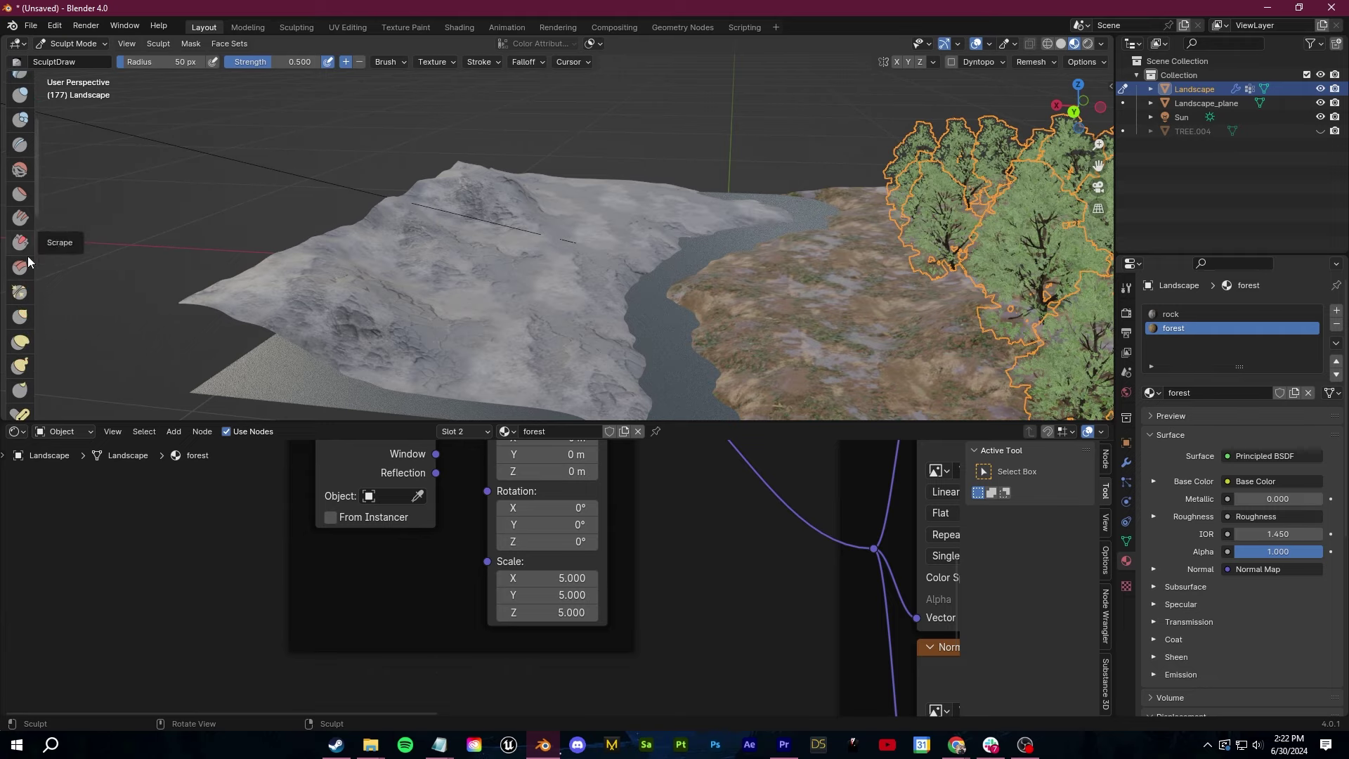
middle_drag(501, 318, 482, 338)
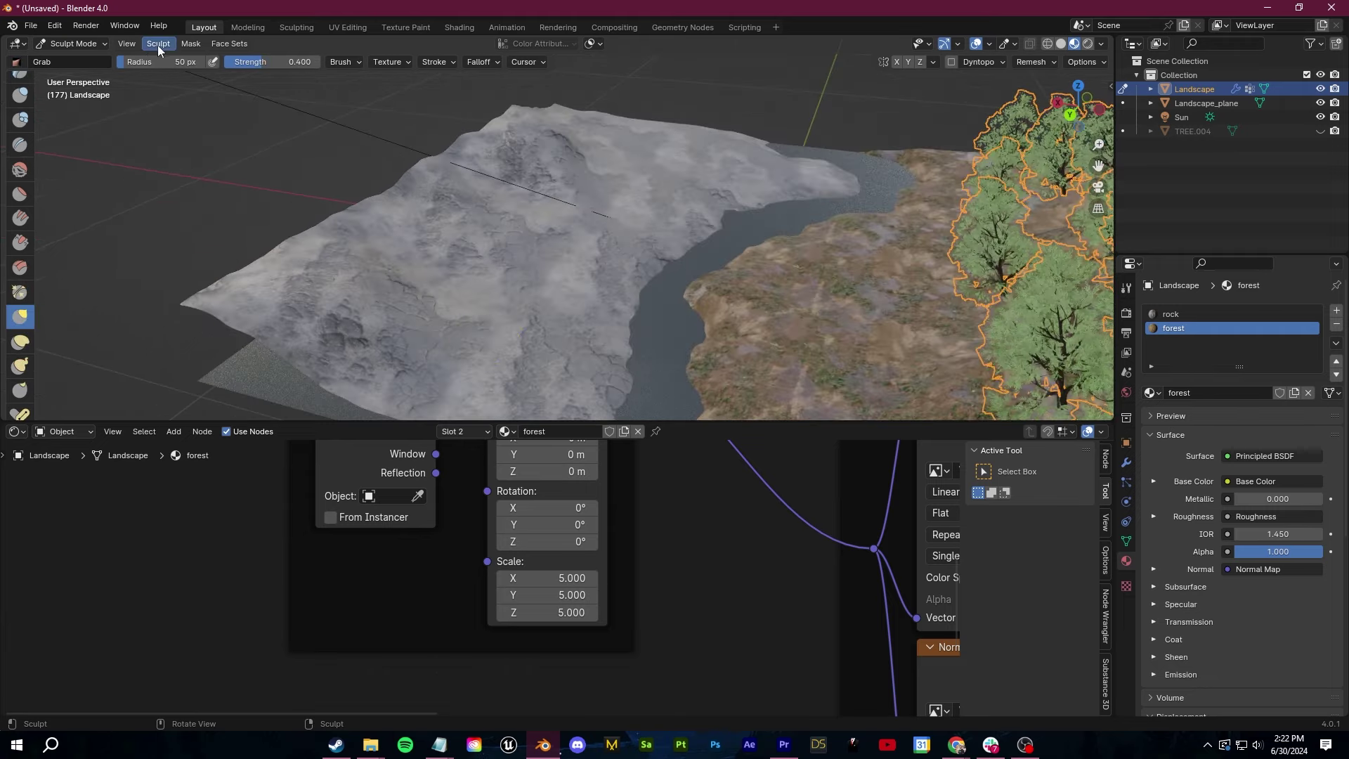
scroll(518, 291, down, 6)
drag(169, 62, 171, 68)
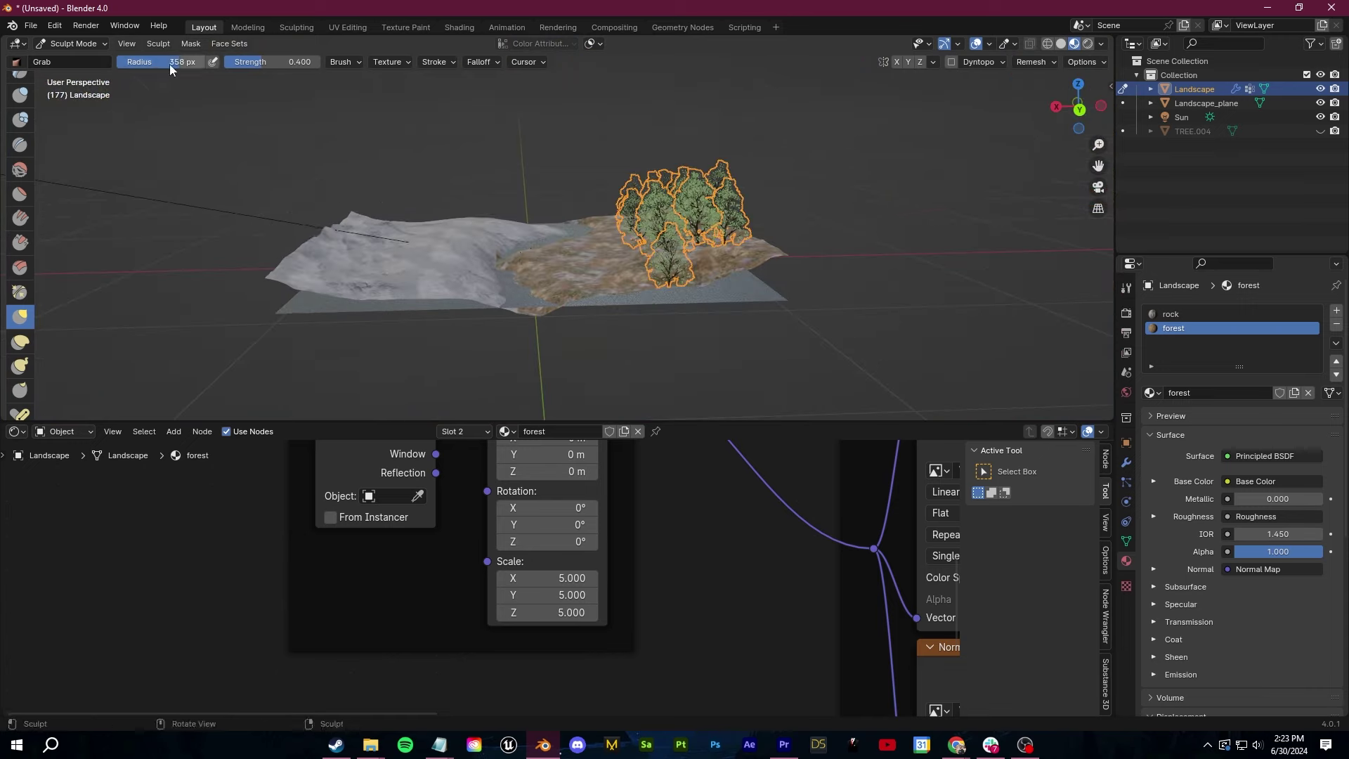
mouse_move(414, 241)
middle_down()
mouse_move(518, 229)
mouse_move(567, 259)
mouse_move(702, 253)
middle_up()
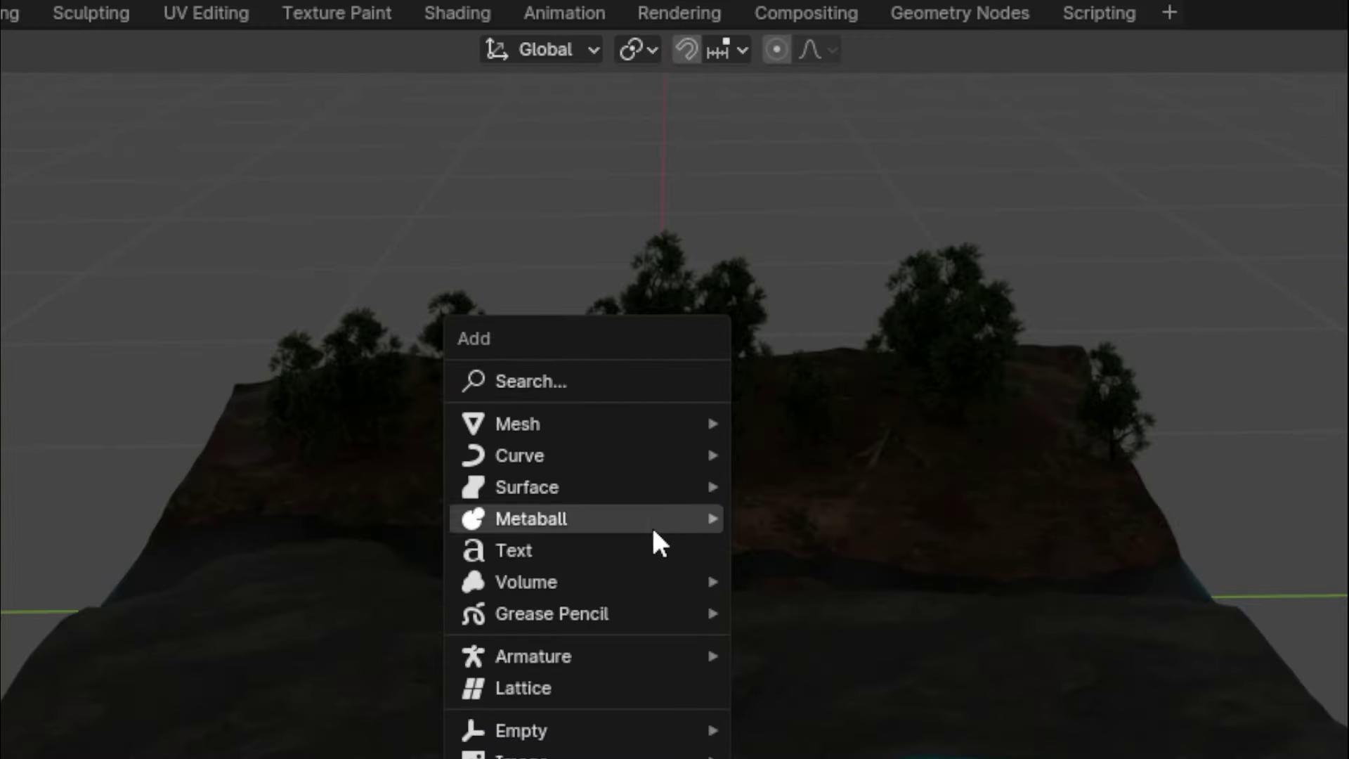
Add a Sun light and raise it above the terrain
mouse_move(557, 355)
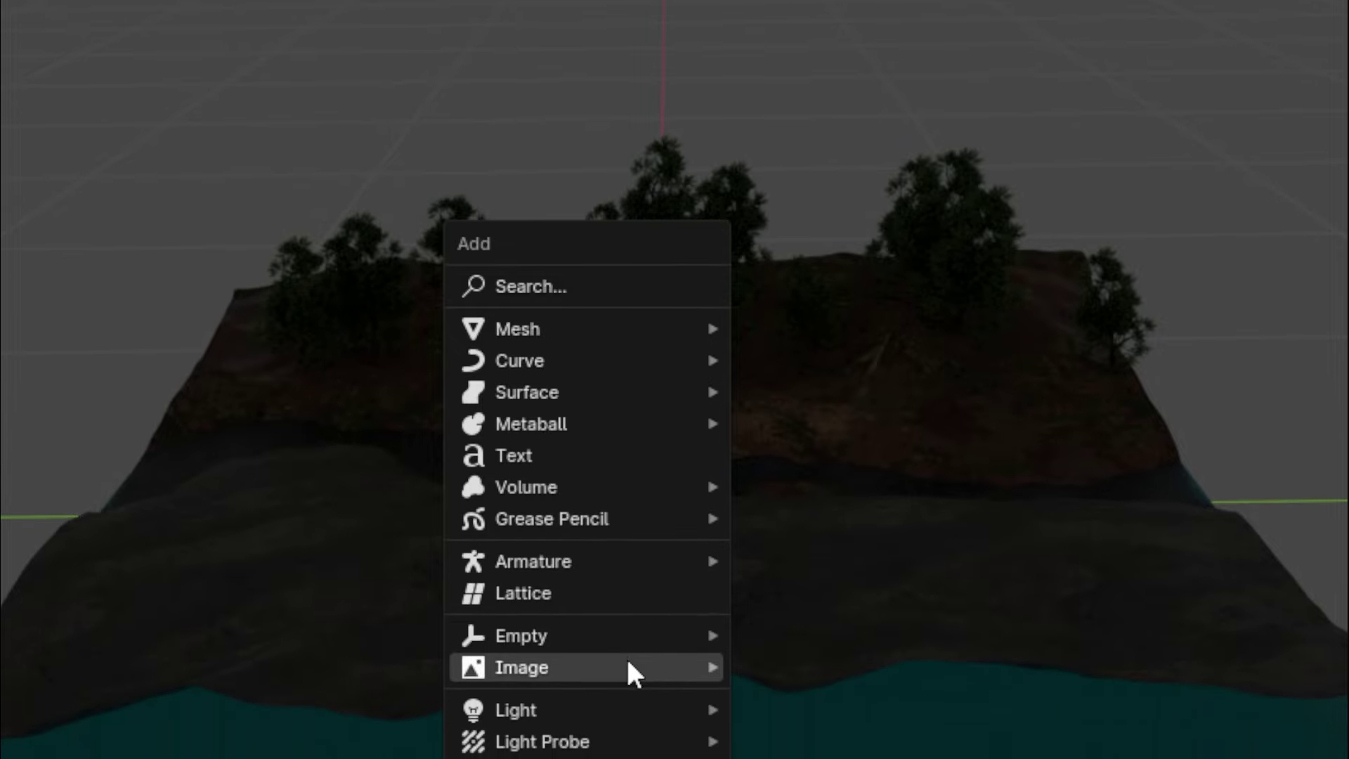
mouse_move(621, 758)
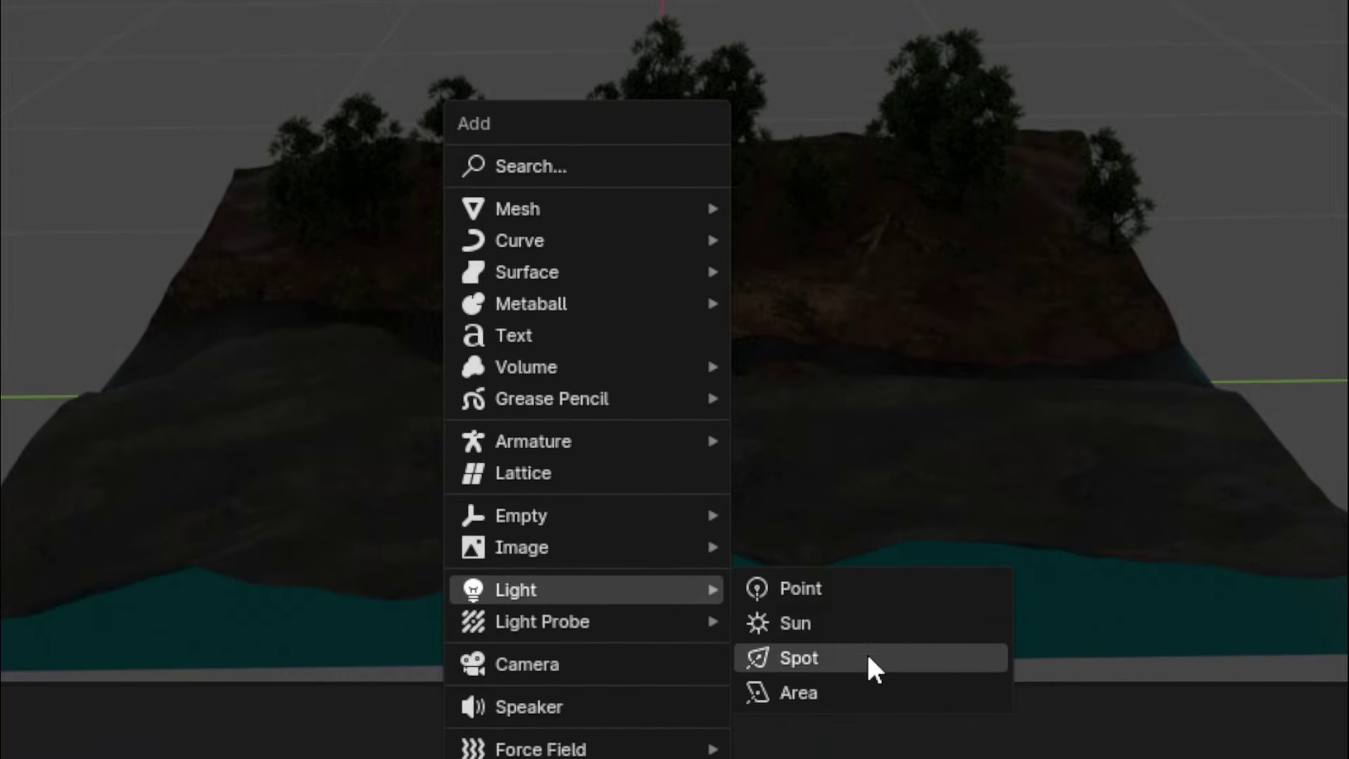
click(845, 616)
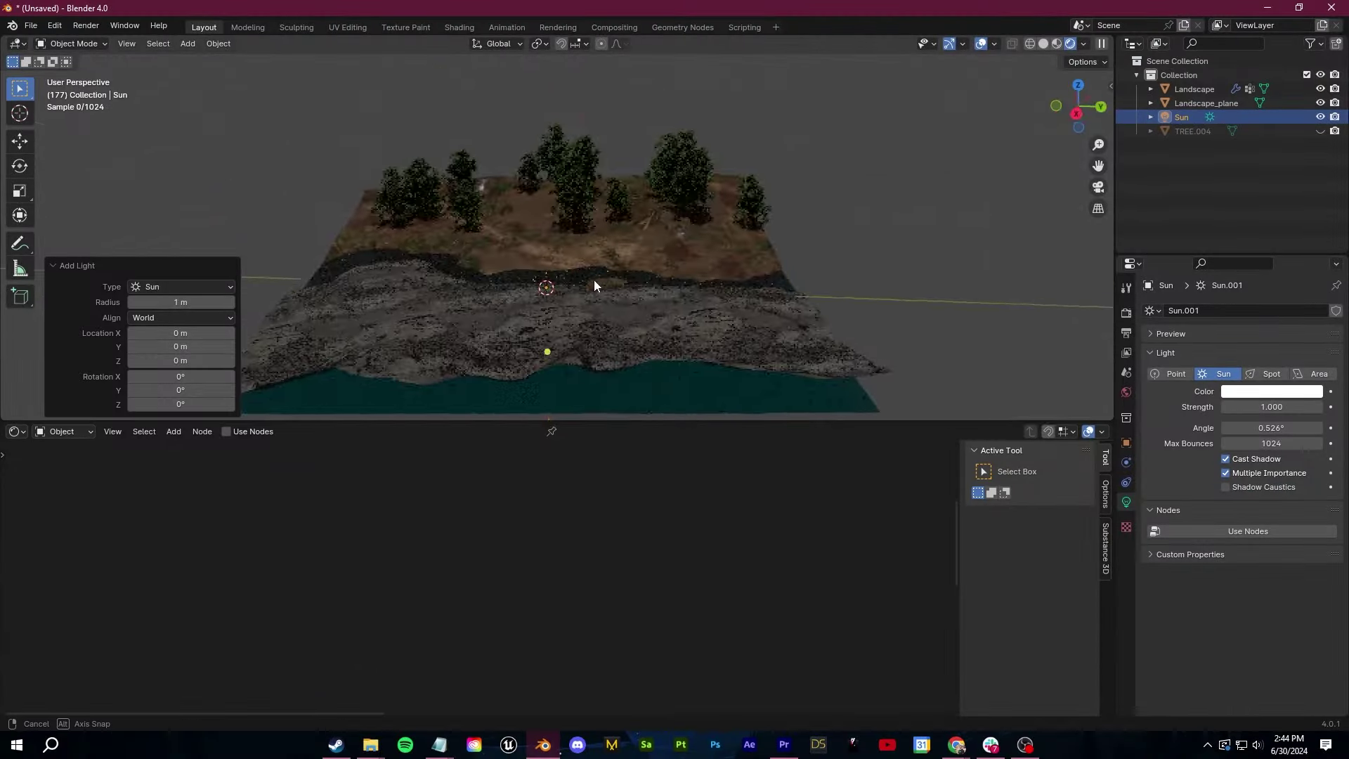
middle_drag(593, 279, 514, 246)
key(g)
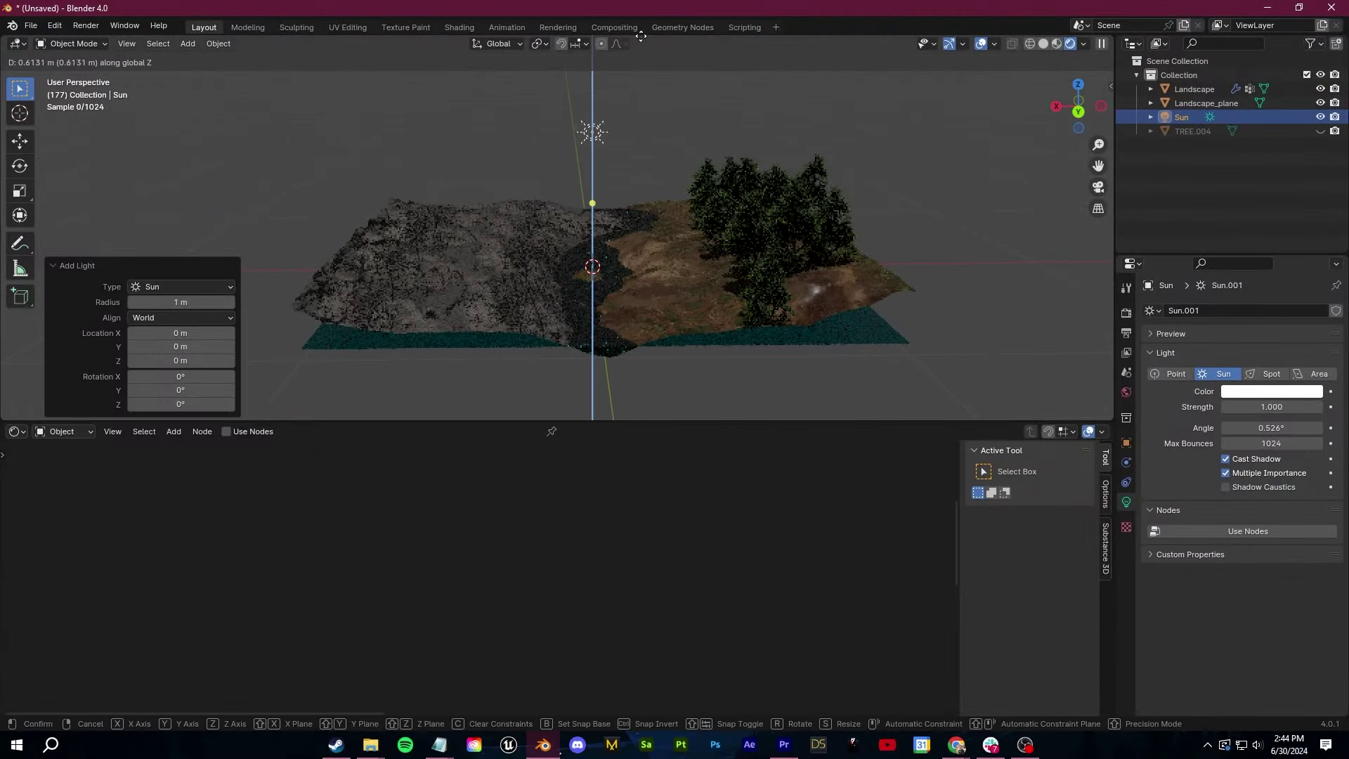
click(663, 246)
key(g)
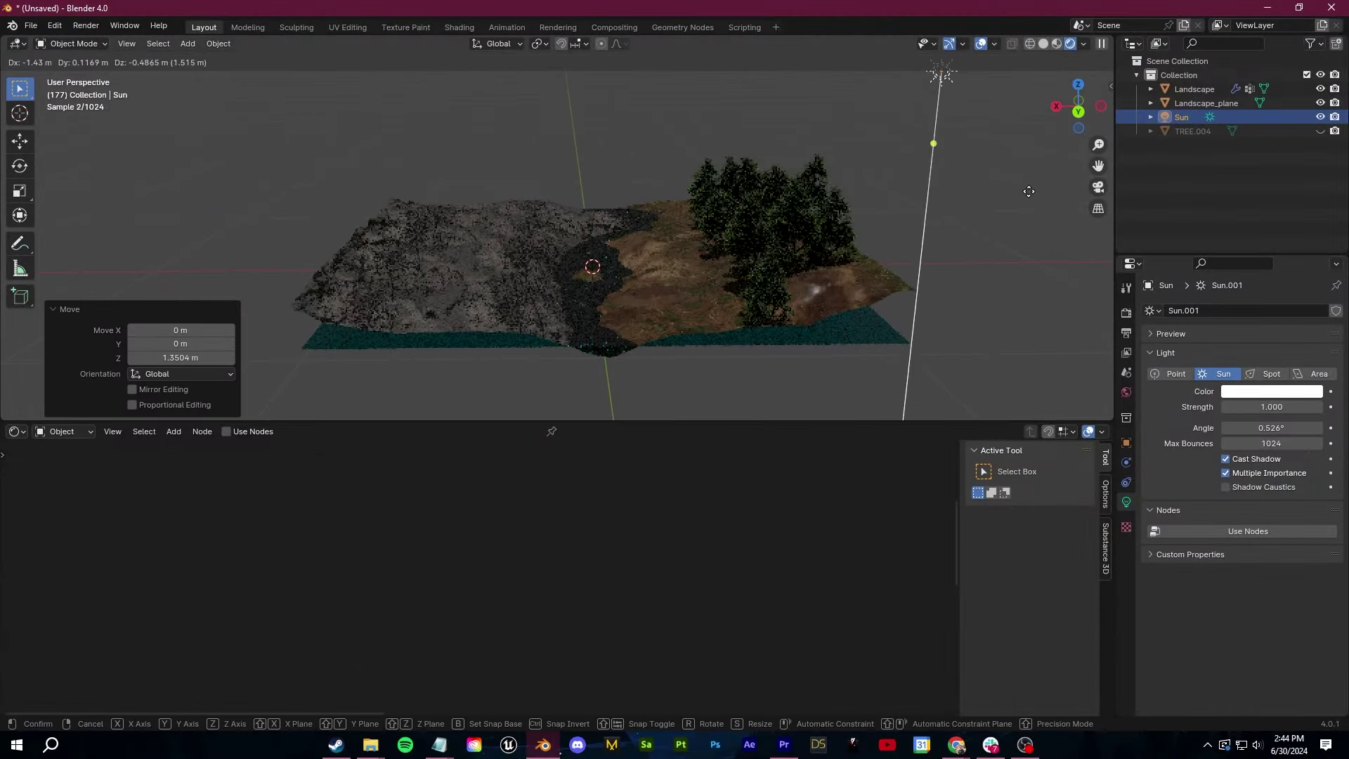
click(956, 195)
Tilt the Sun so its rays fall diagonally across the landscape
drag(949, 167, 886, 169)
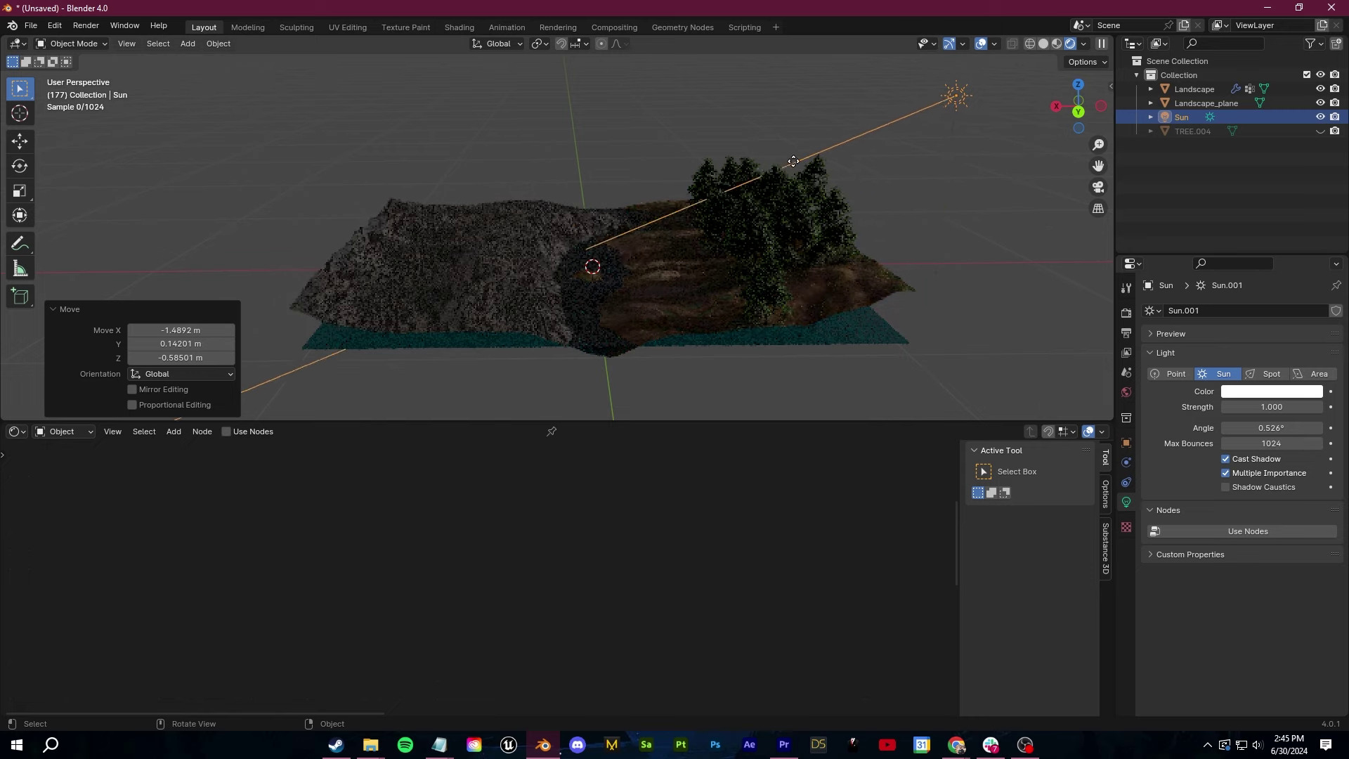
middle_drag(800, 163, 679, 207)
drag(679, 206, 599, 198)
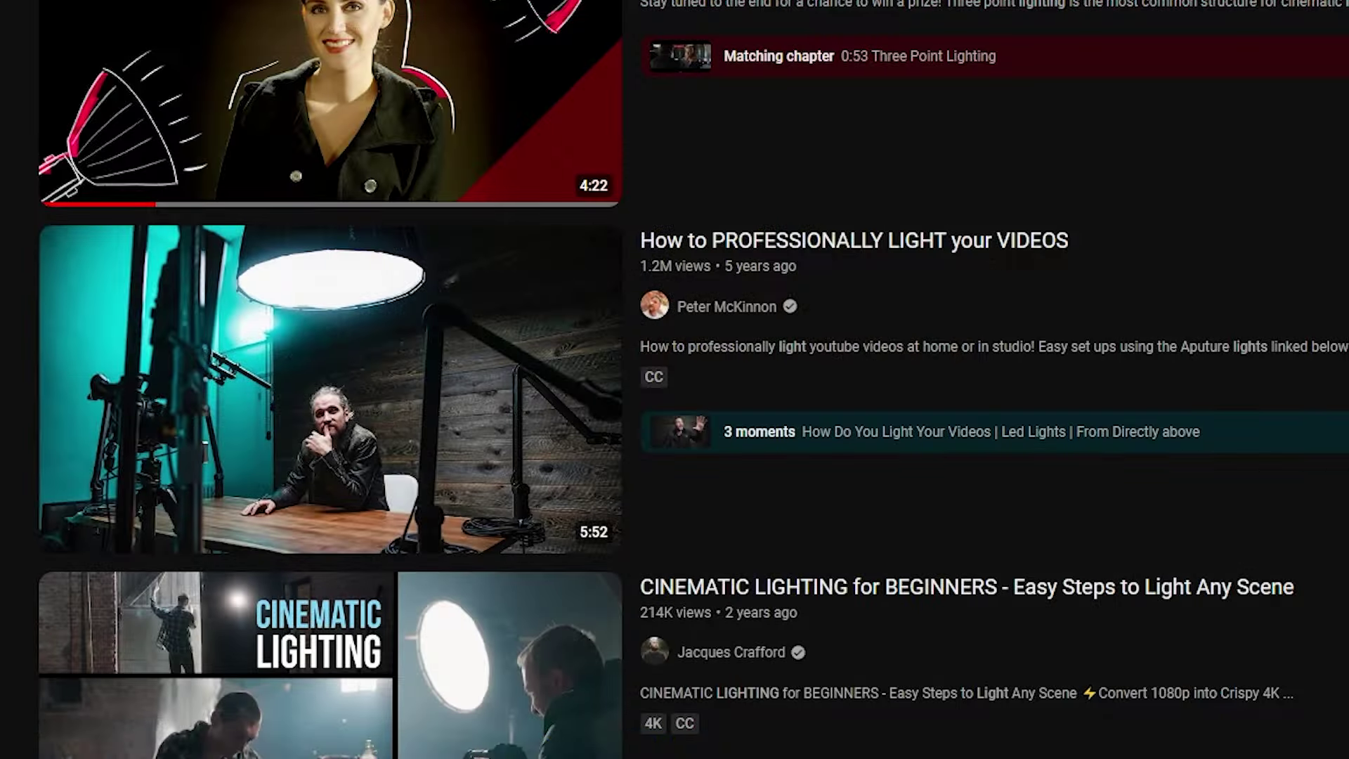
scroll(674, 380, down, 4)
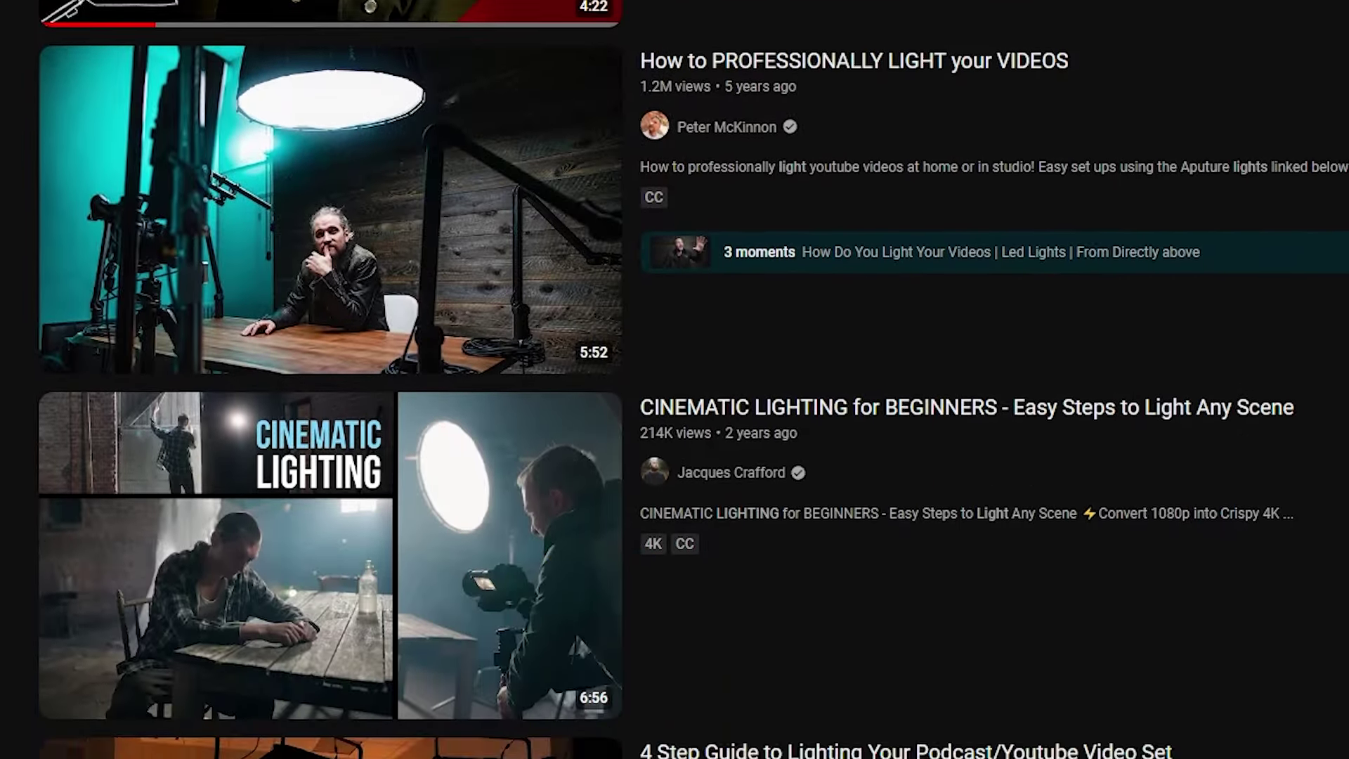
scroll(675, 379, down, 3)
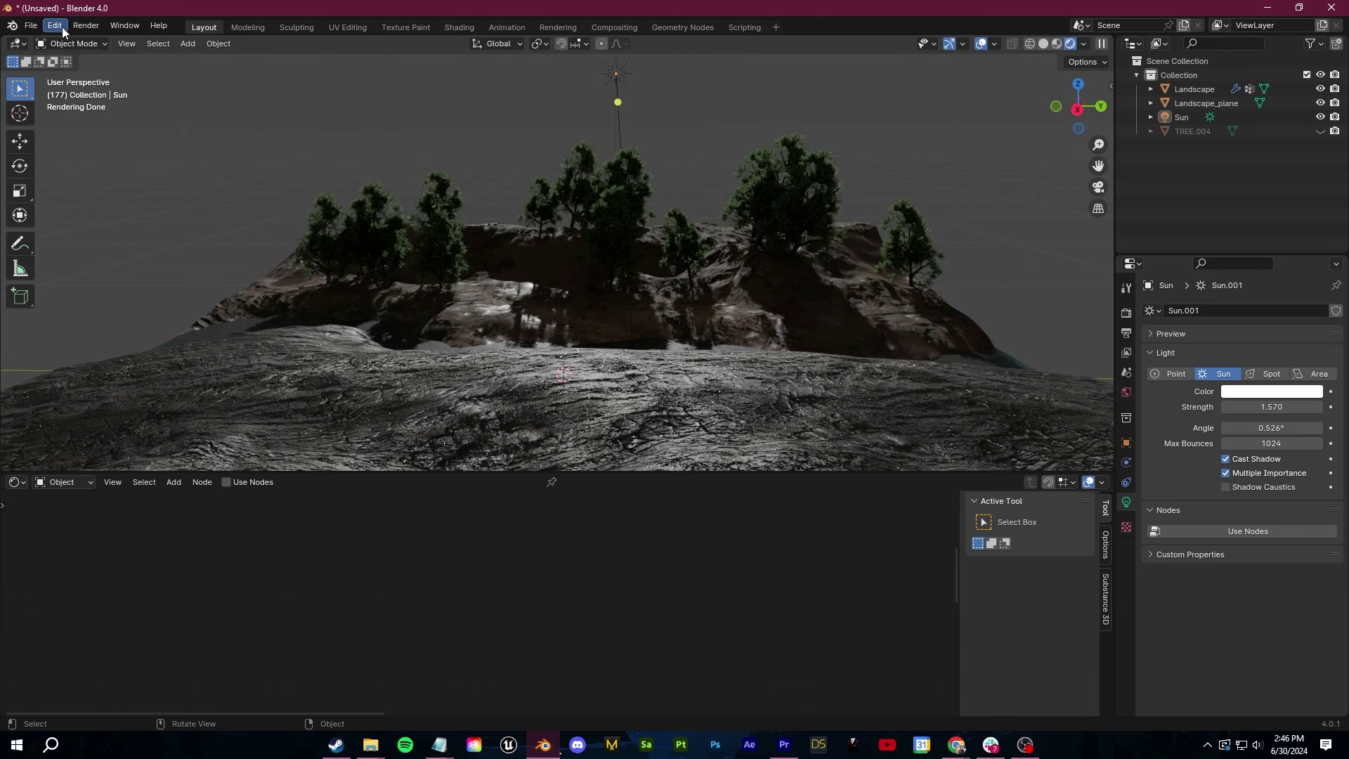
Enable the Import Images as Planes add-on in Preferences
click(62, 27)
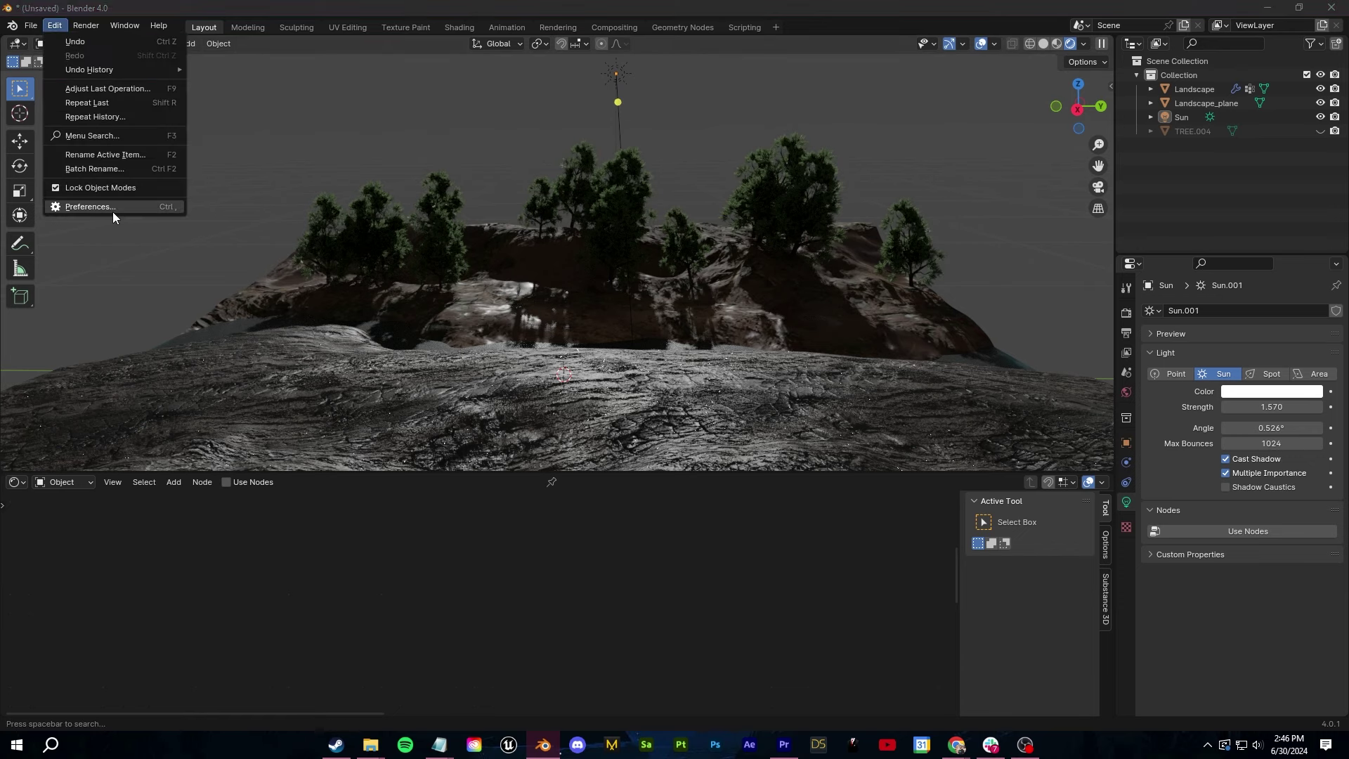
click(113, 212)
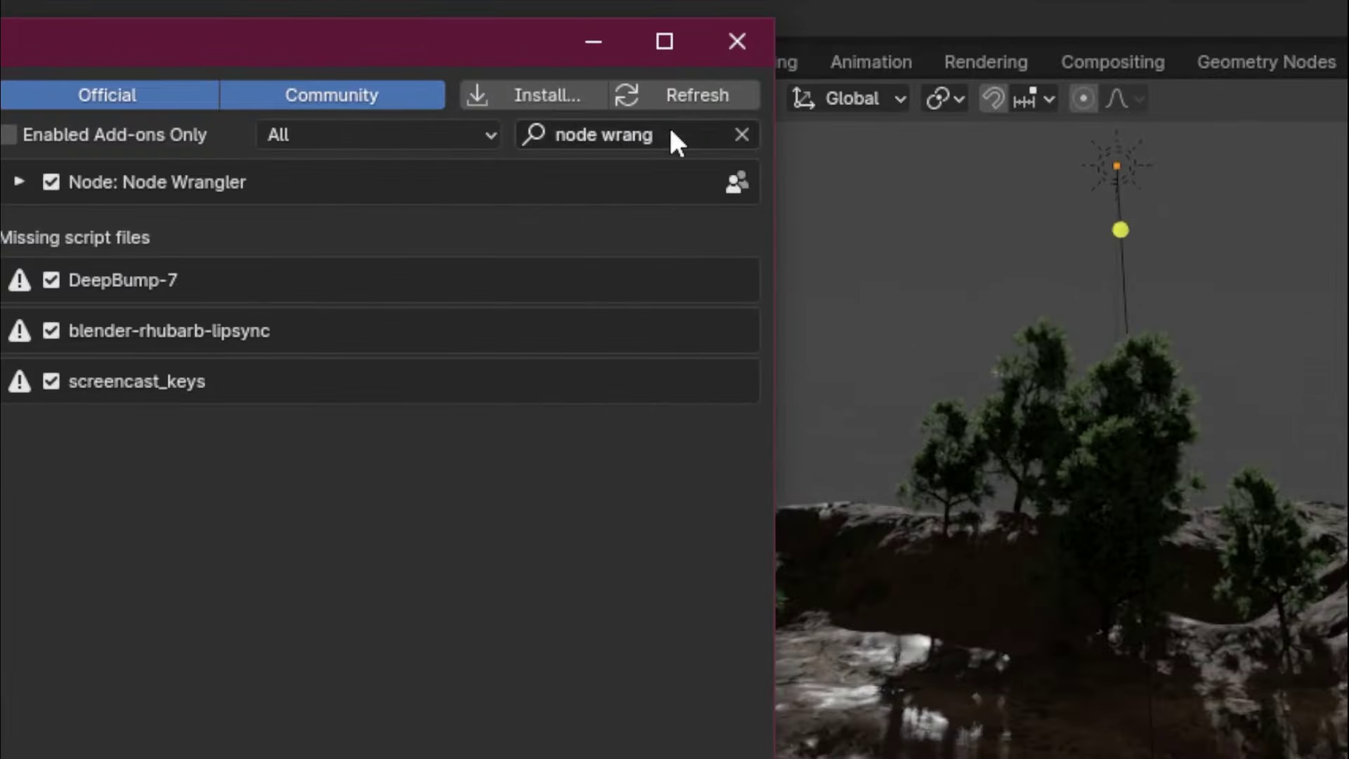
text(image)
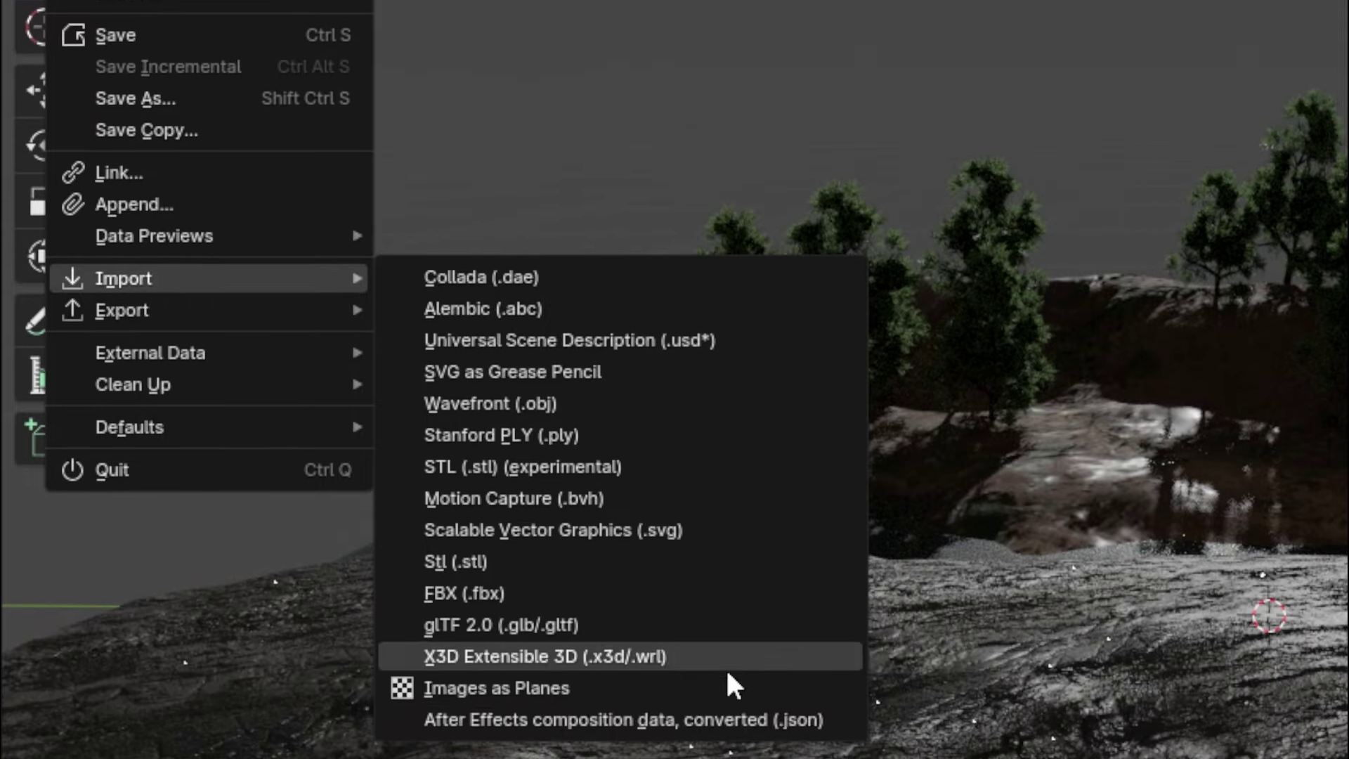
Import the foggy forest image as a plane and rotate it 90° on X to stand upright
click(631, 604)
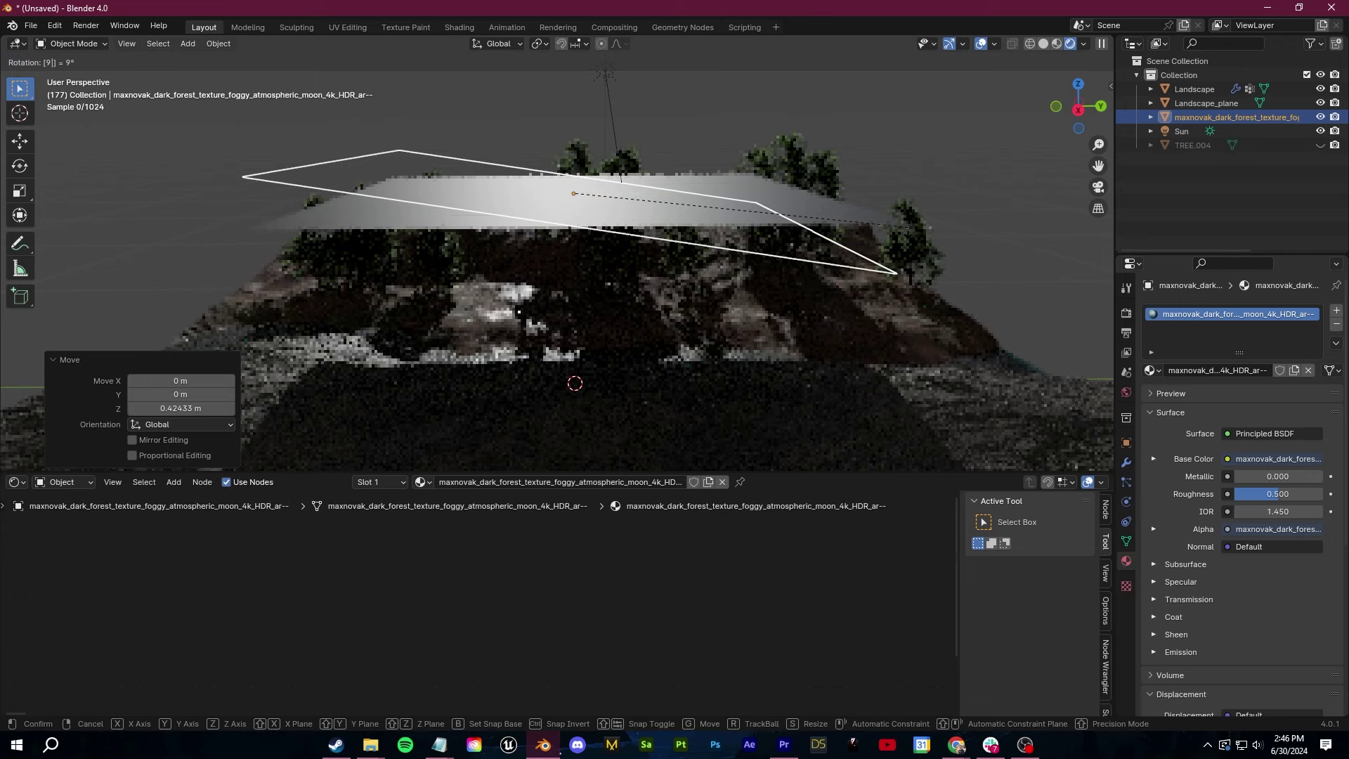
key(r)
key(x)
key(9)
key(0)
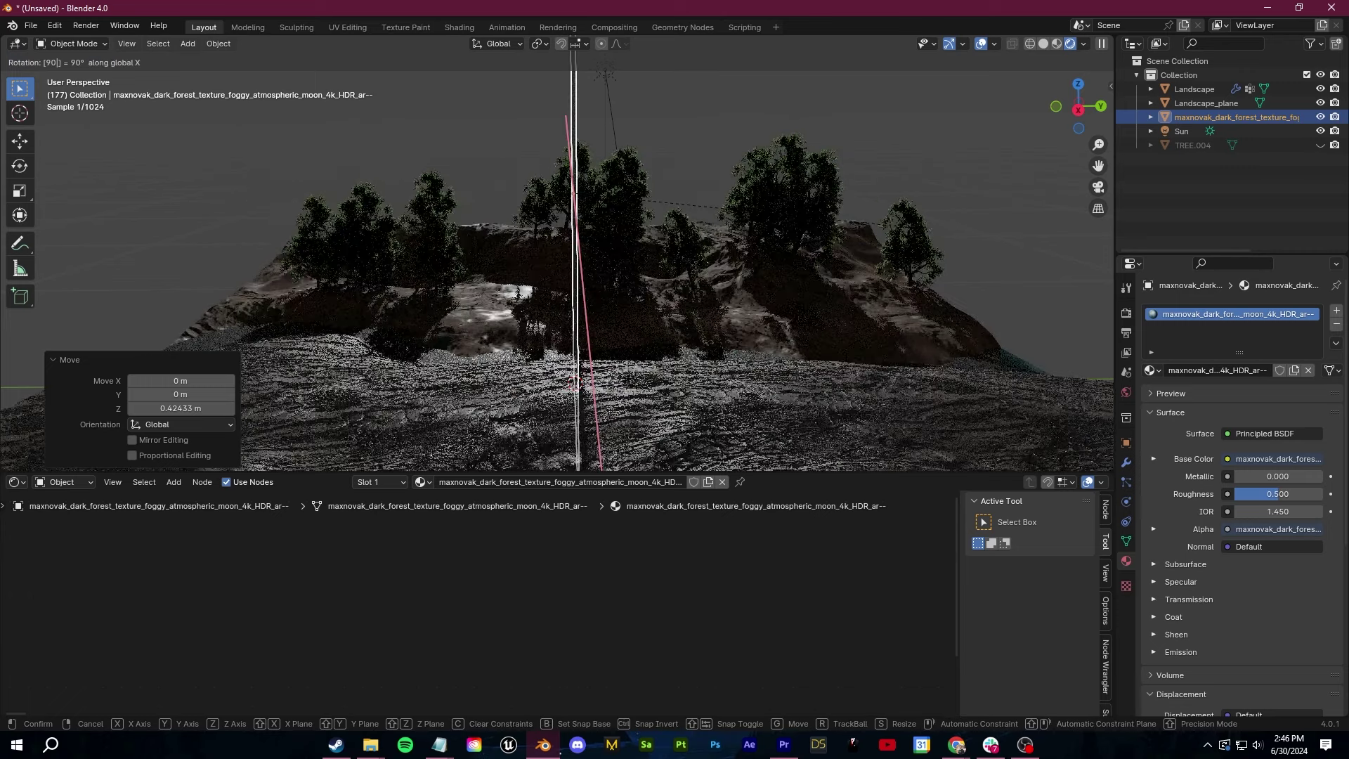
key(Return)
Feed the image colour into Emission at strength 13.300 and switch the render engine to Cycles
key(Home)
drag(497, 572, 291, 574)
scroll(291, 574, up, 2)
drag(729, 302, 1348, 476)
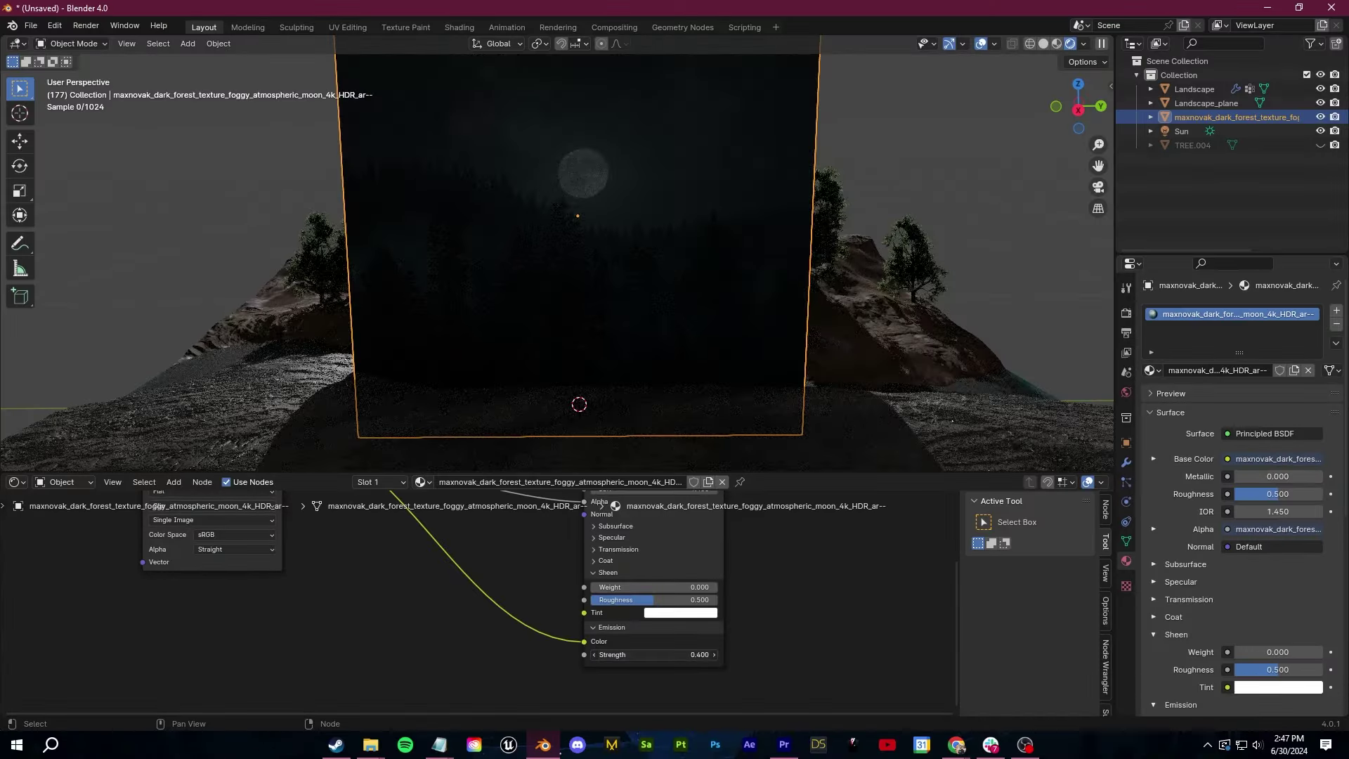
drag(653, 654, 706, 654)
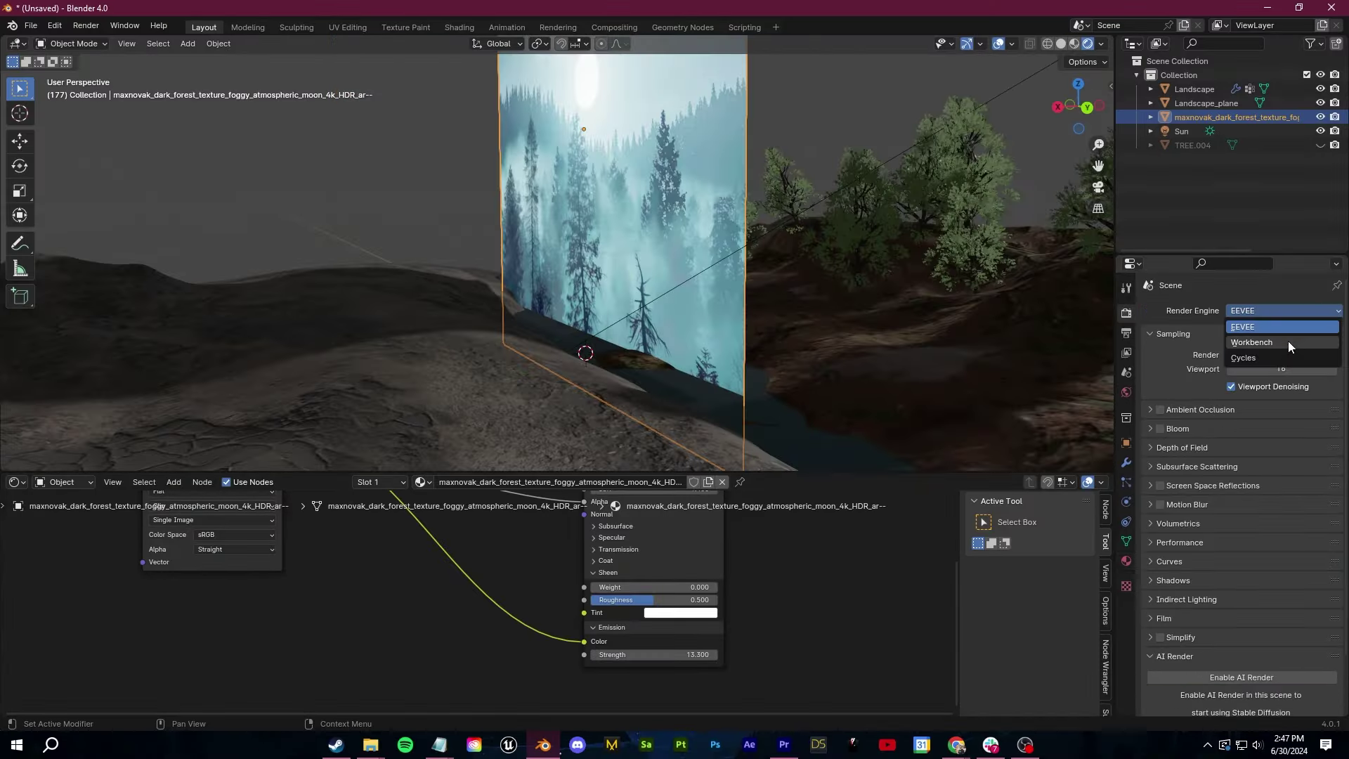
click(1275, 355)
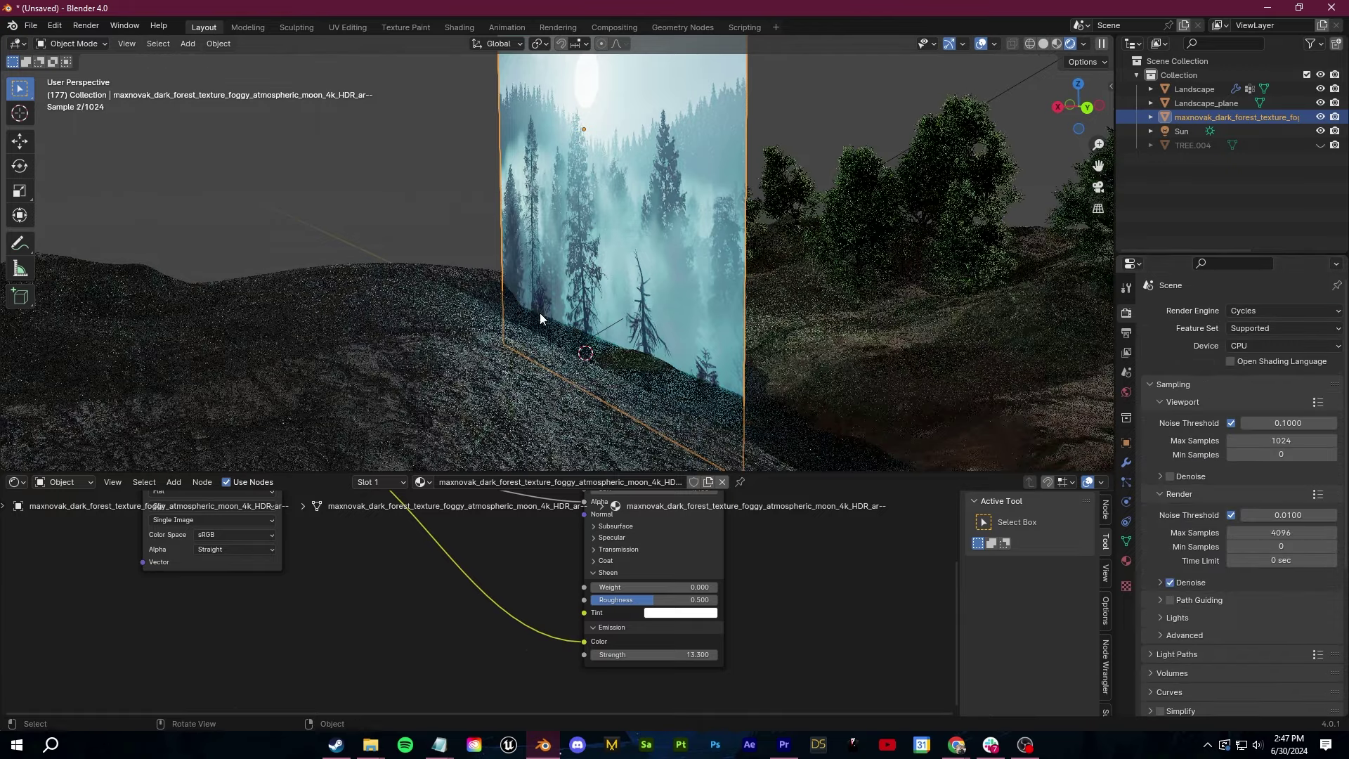
middle_drag(628, 368, 710, 212)
Reposition the backdrop and TREE.001, then duplicate it into TREE.002 and TREE.003 across the hill
key(g)
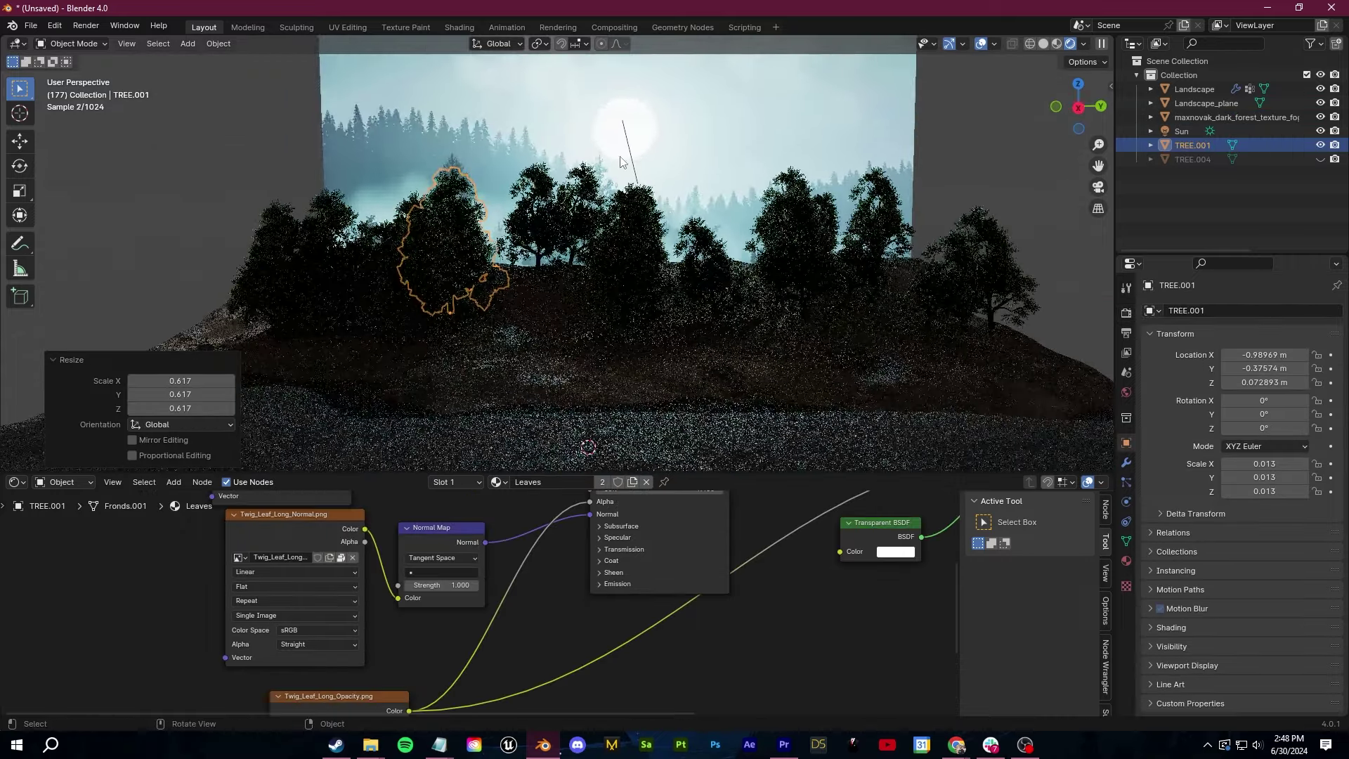
key(g)
click(664, 150)
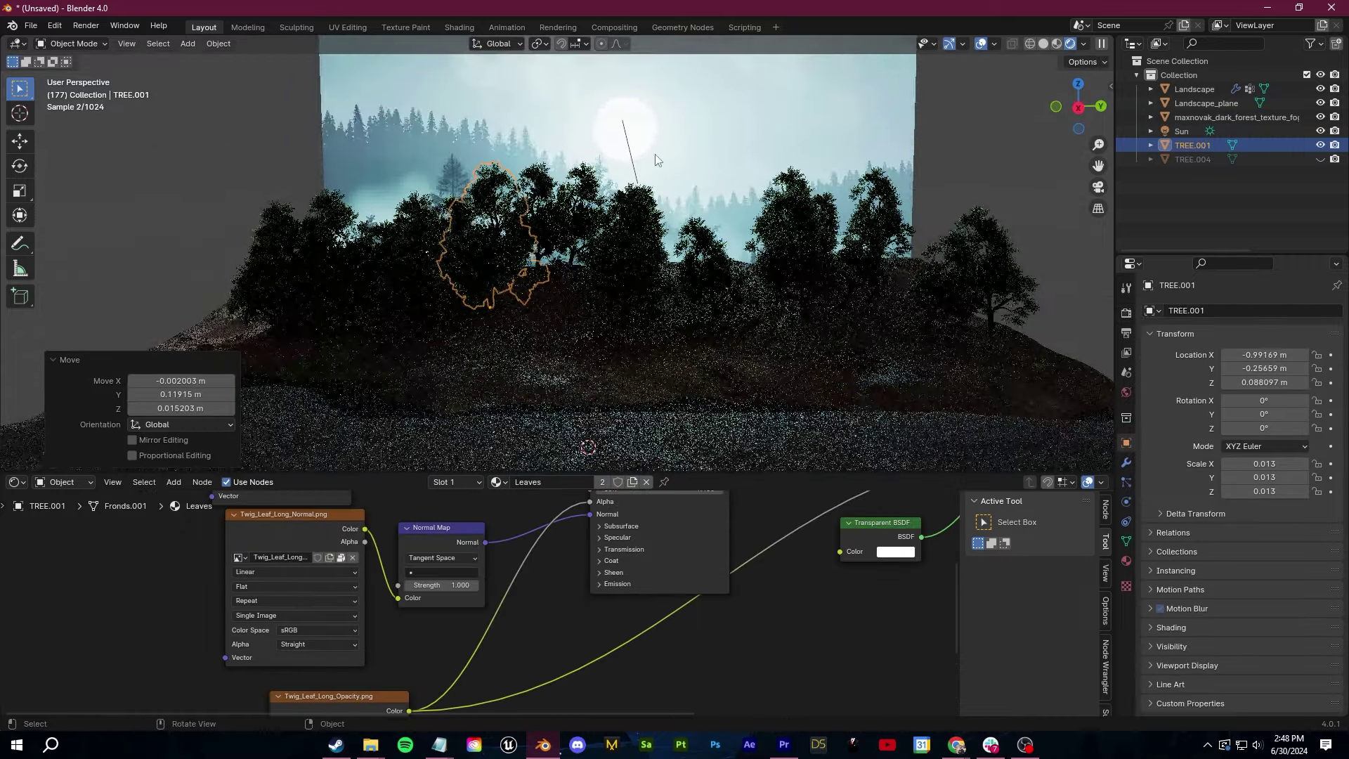
key(shift+d)
click(883, 160)
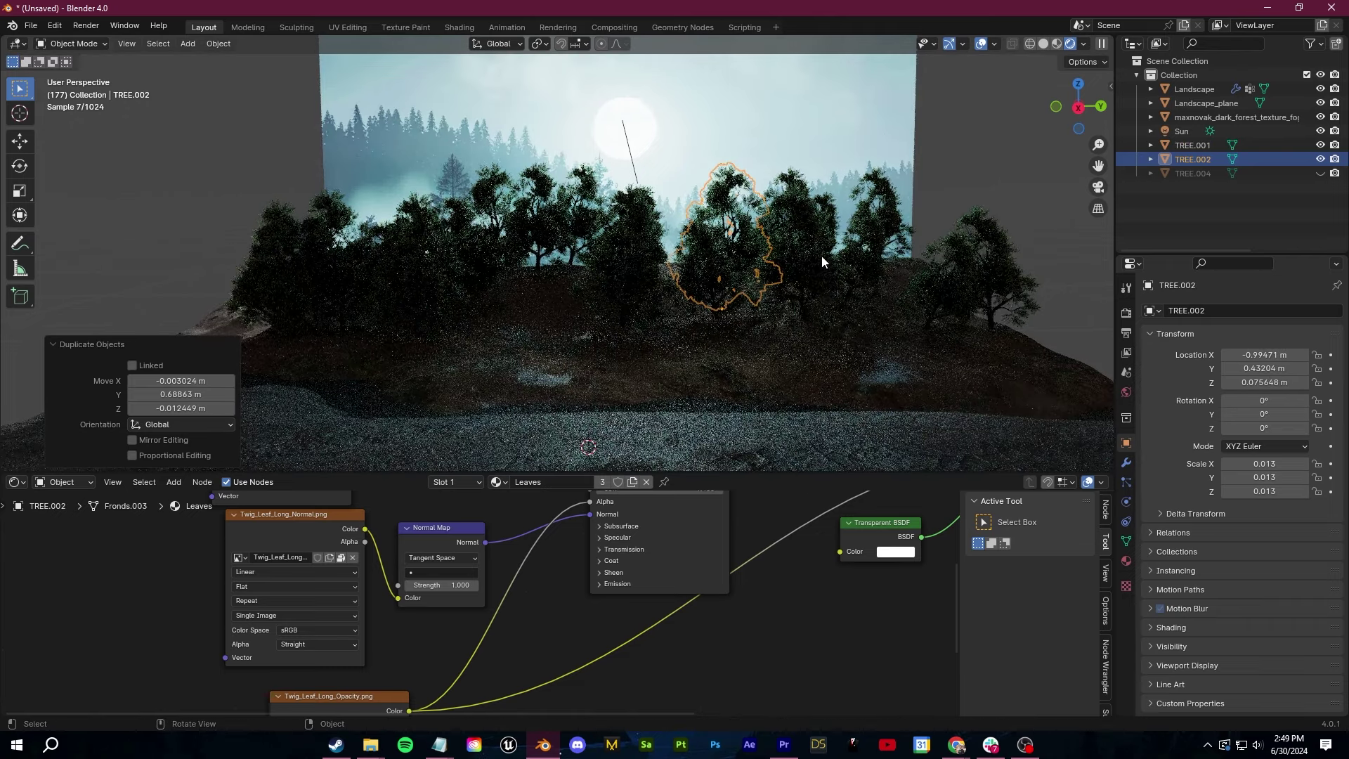
key(shift+d)
click(948, 250)
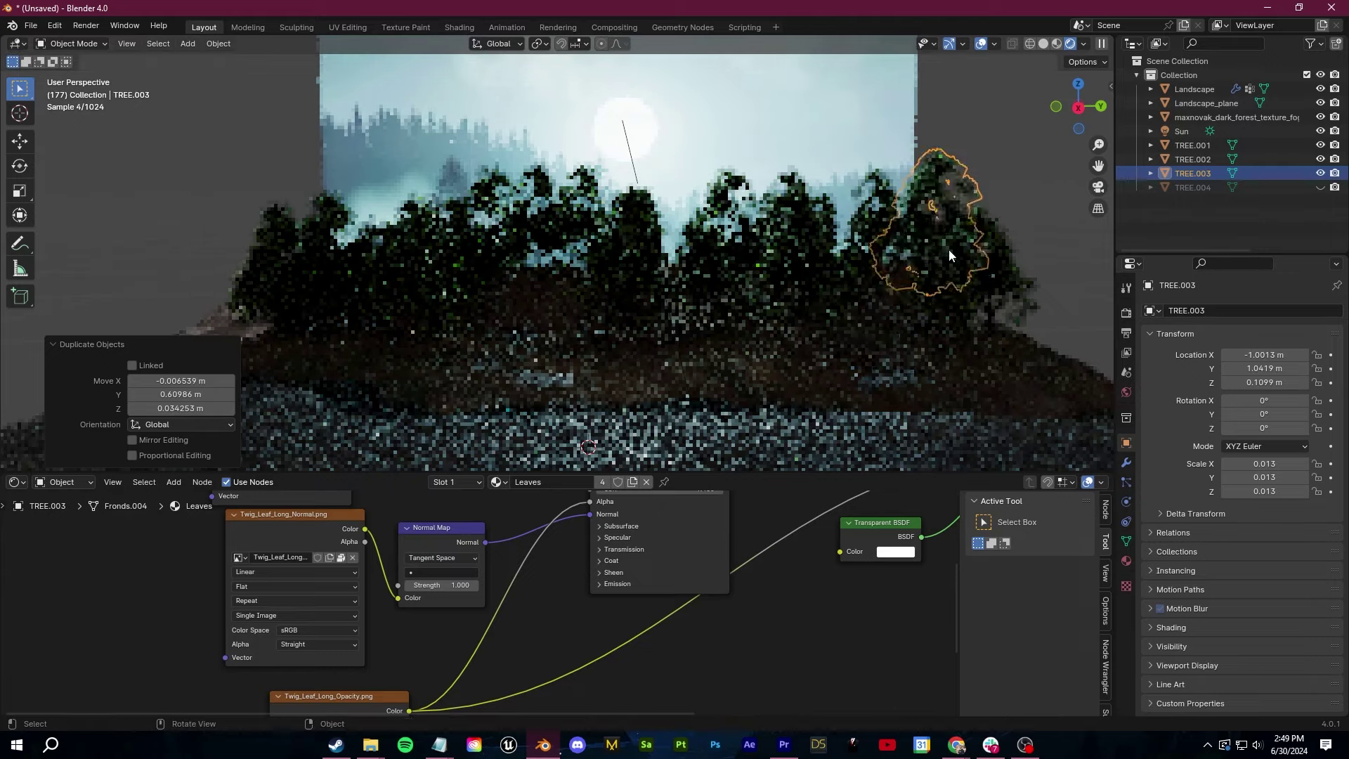
click(1050, 220)
middle_drag(1050, 220, 951, 372)
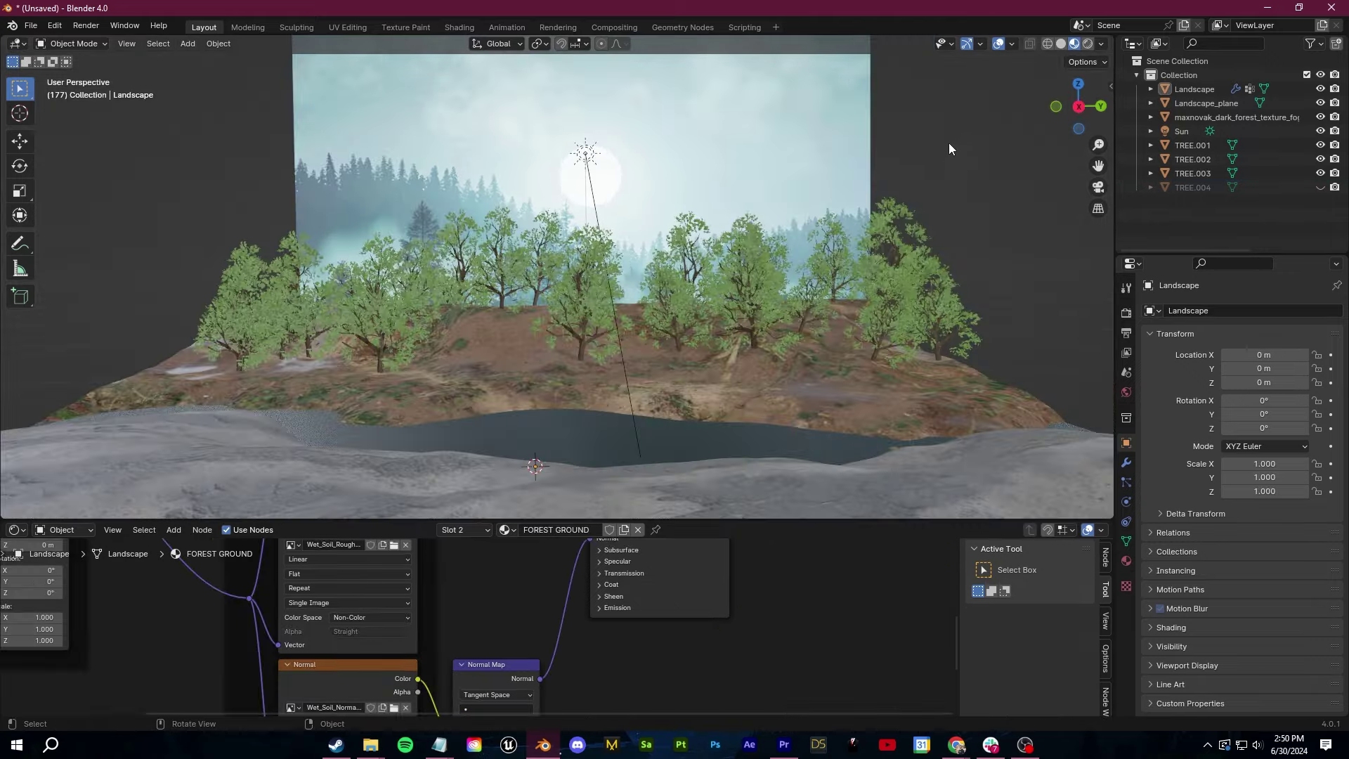
Add a cube, scale it down and raise it over the forest
key(shift+a)
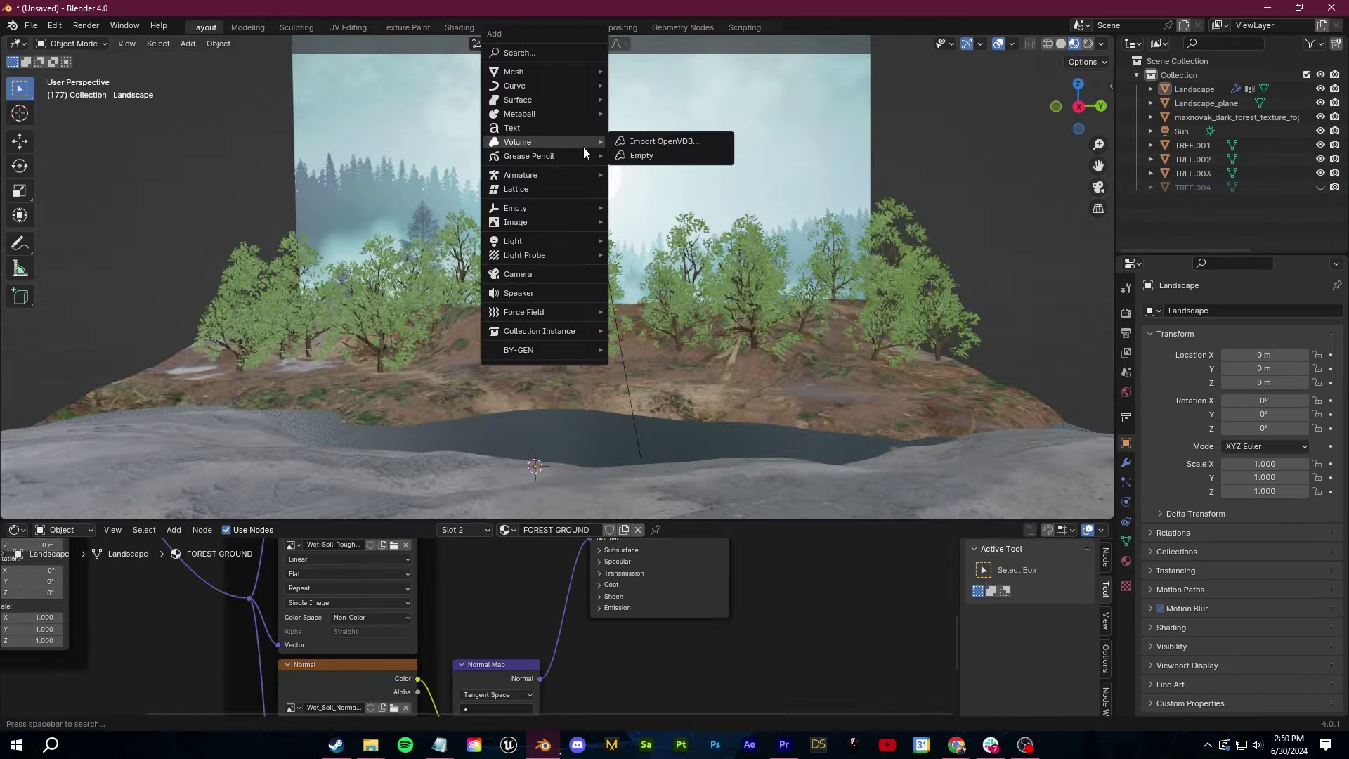
mouse_move(590, 71)
click(639, 85)
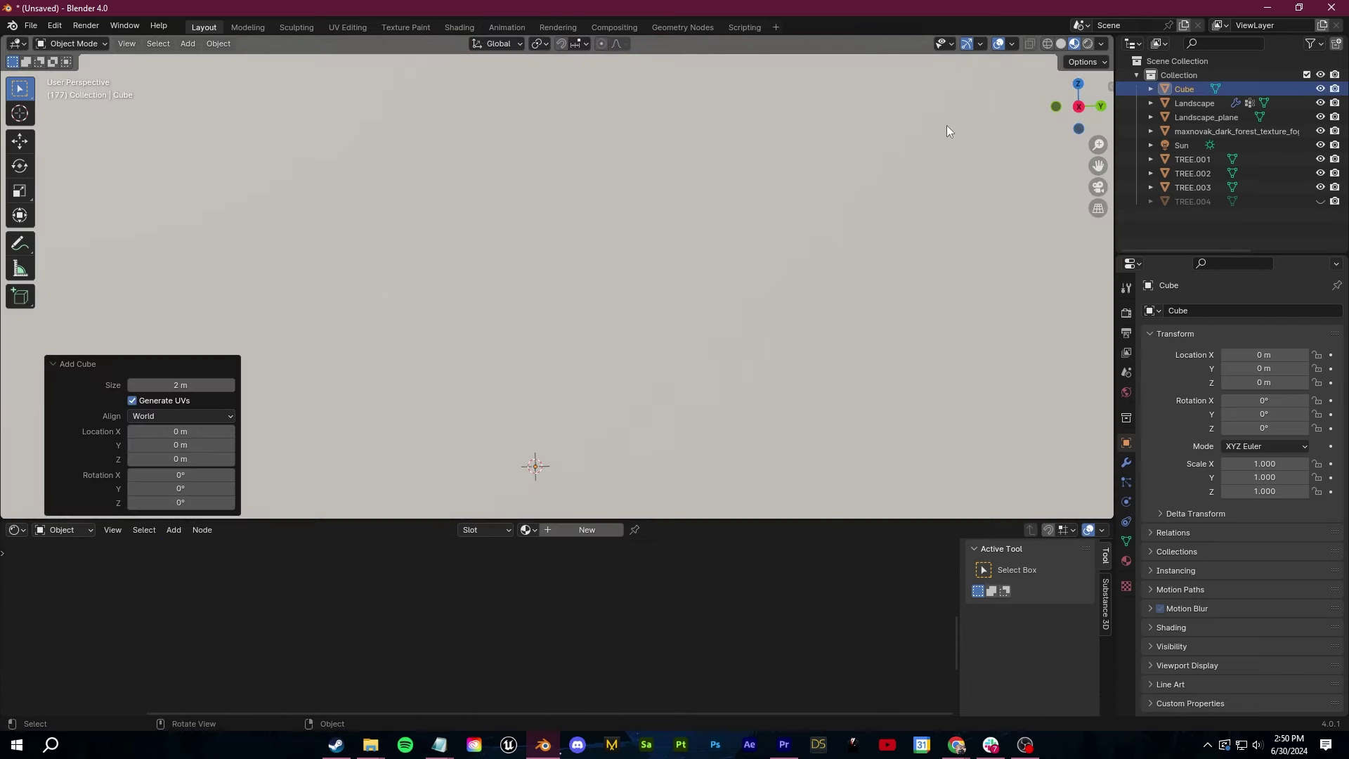
key(s)
click(650, 442)
key(g)
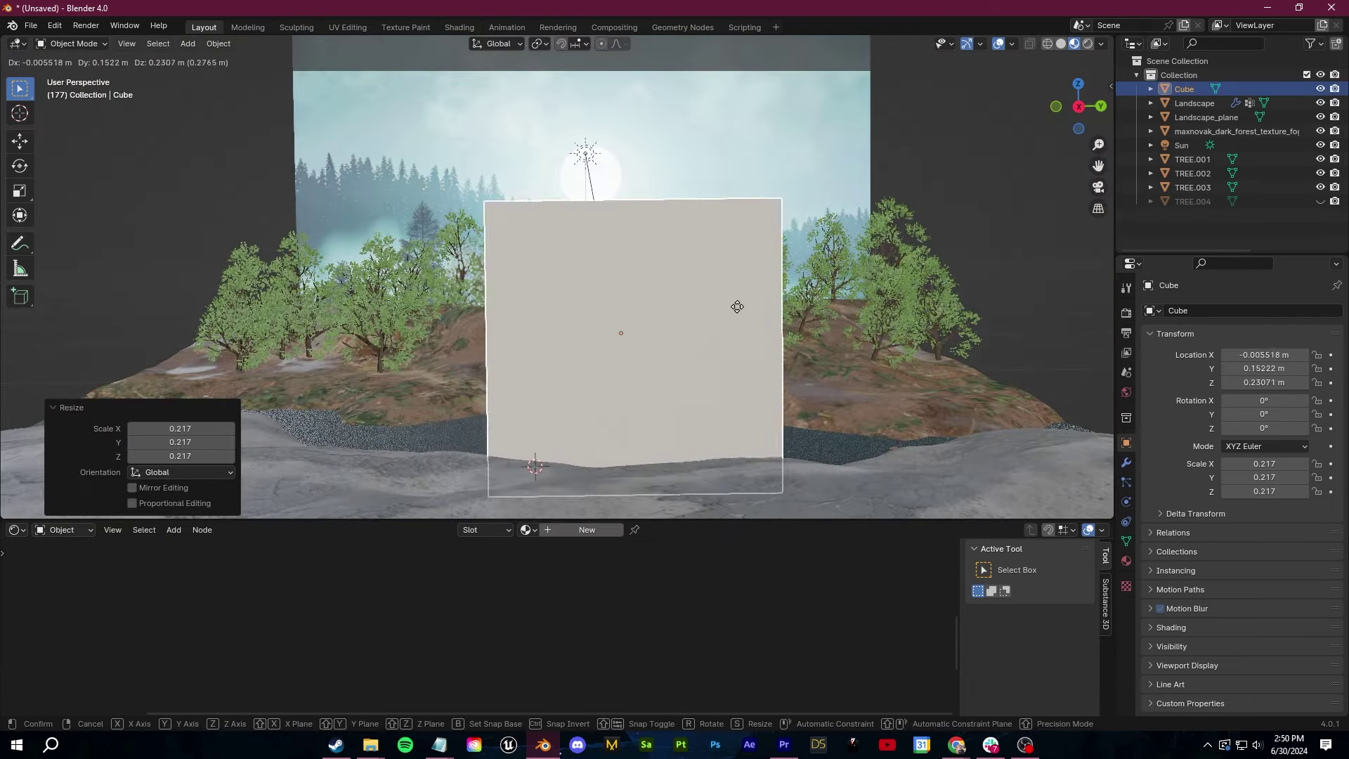
click(703, 264)
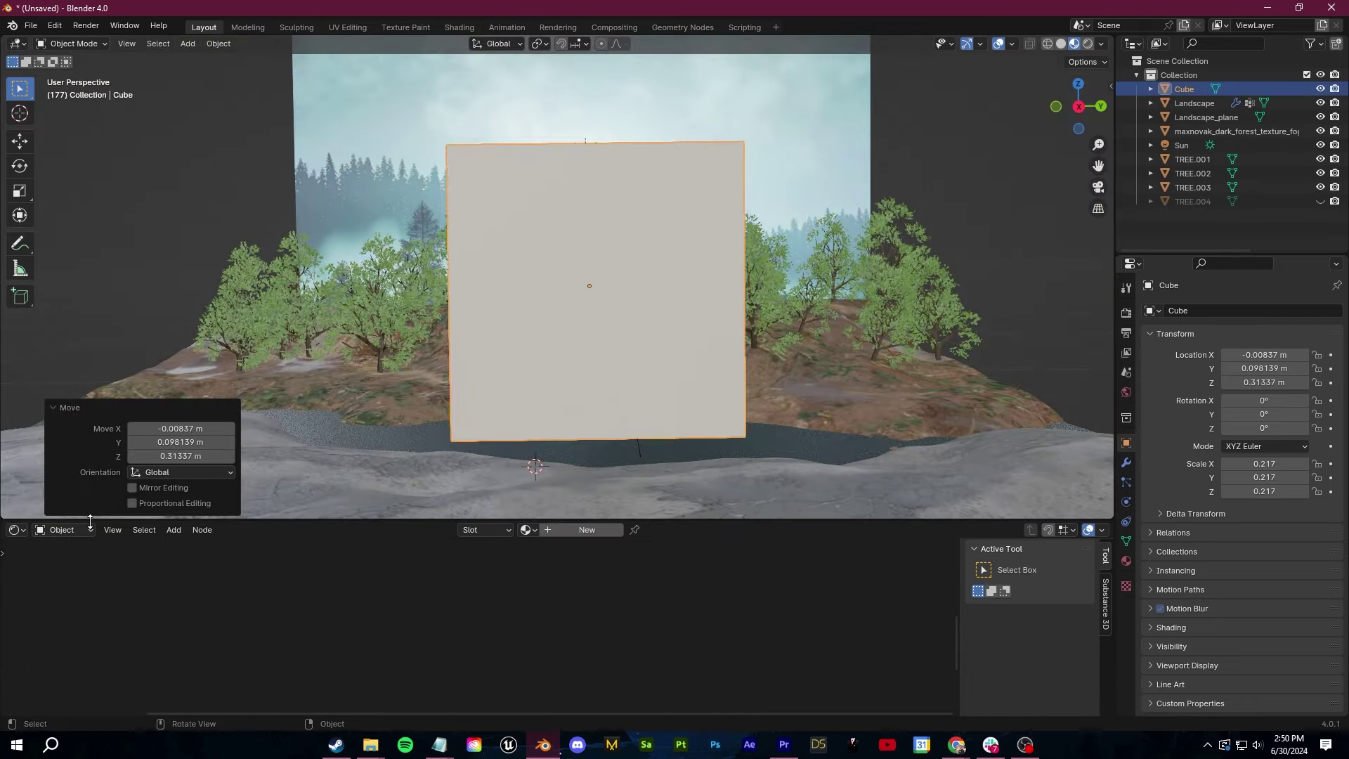
Give the cube a new material named fog, replacing Principled BSDF with a Principled Volume node
click(601, 530)
click(1126, 561)
click(508, 529)
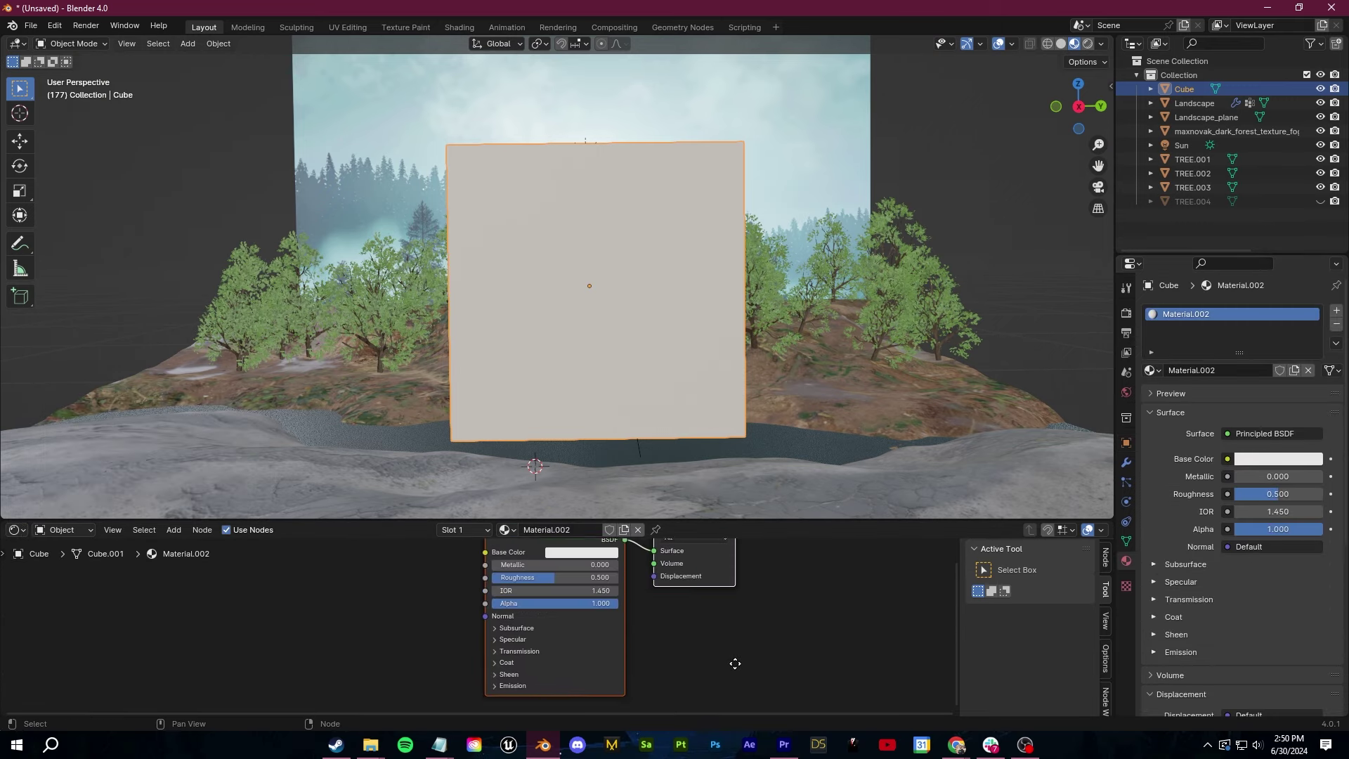
click(534, 569)
drag(562, 521, 562, 456)
key(Delete)
key(shift+a)
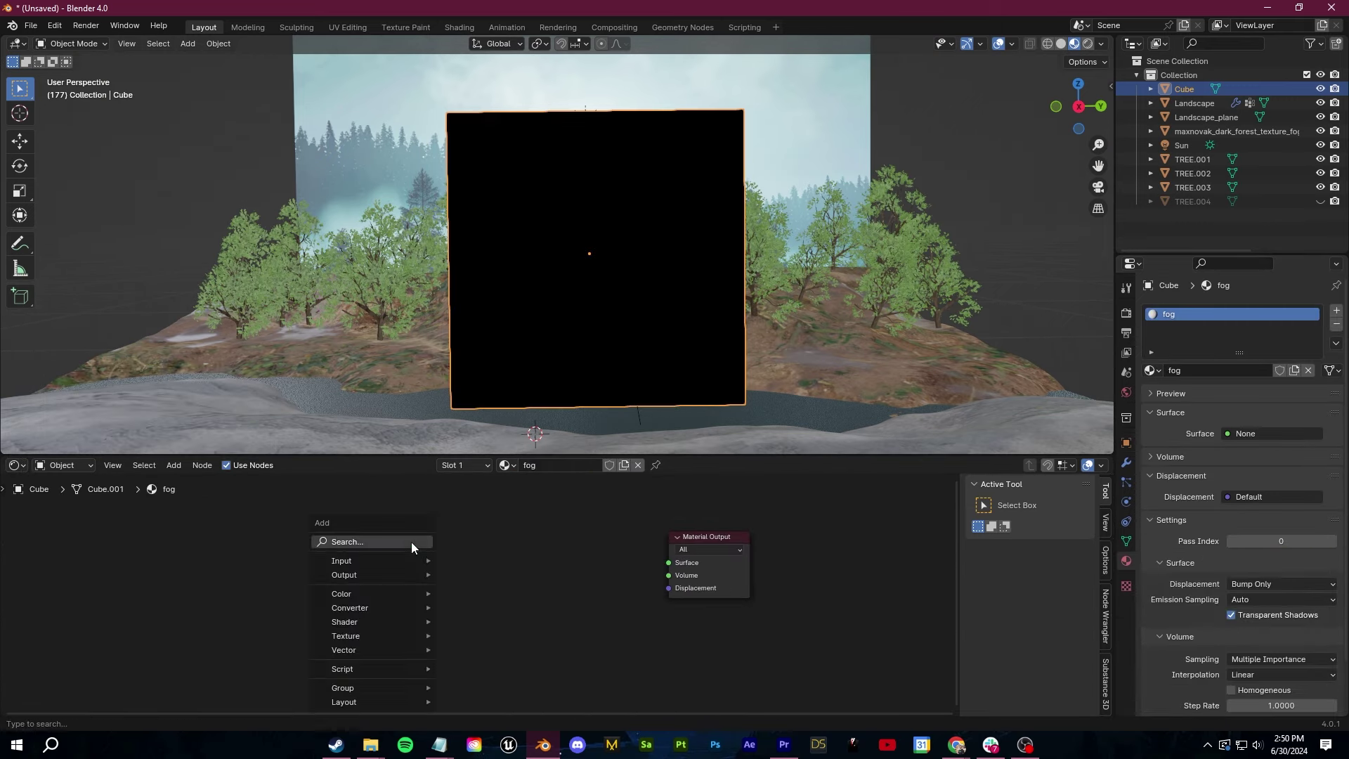
click(400, 537)
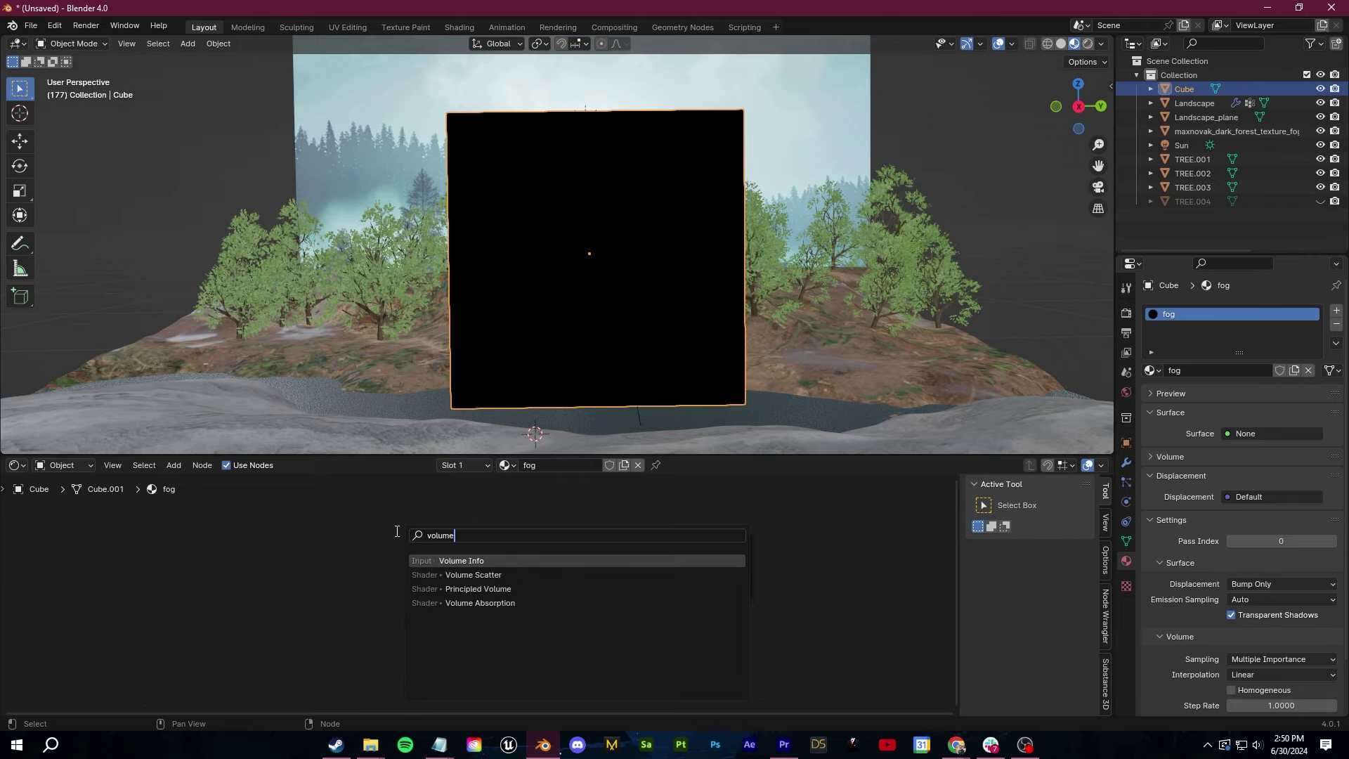
click(485, 589)
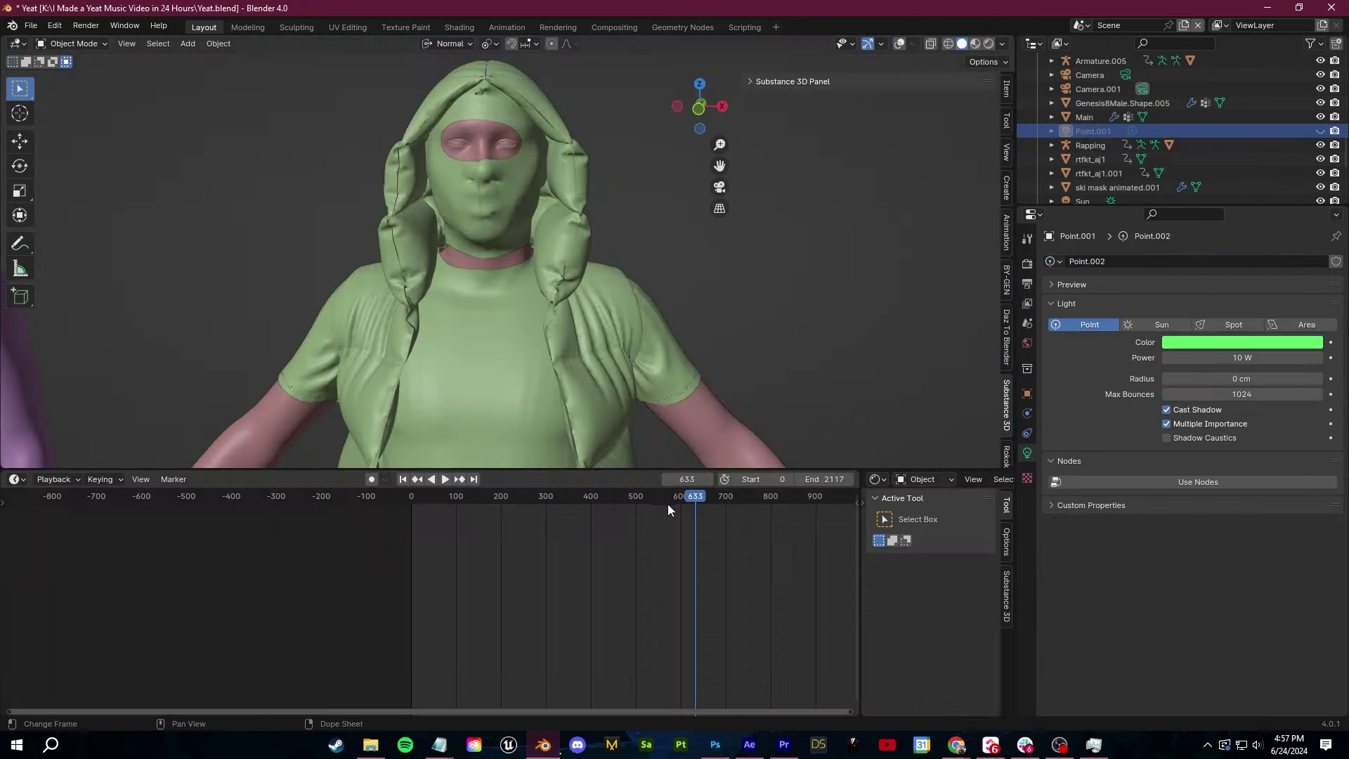
Jump the character animation to frame 599, then to frame 323
click(678, 500)
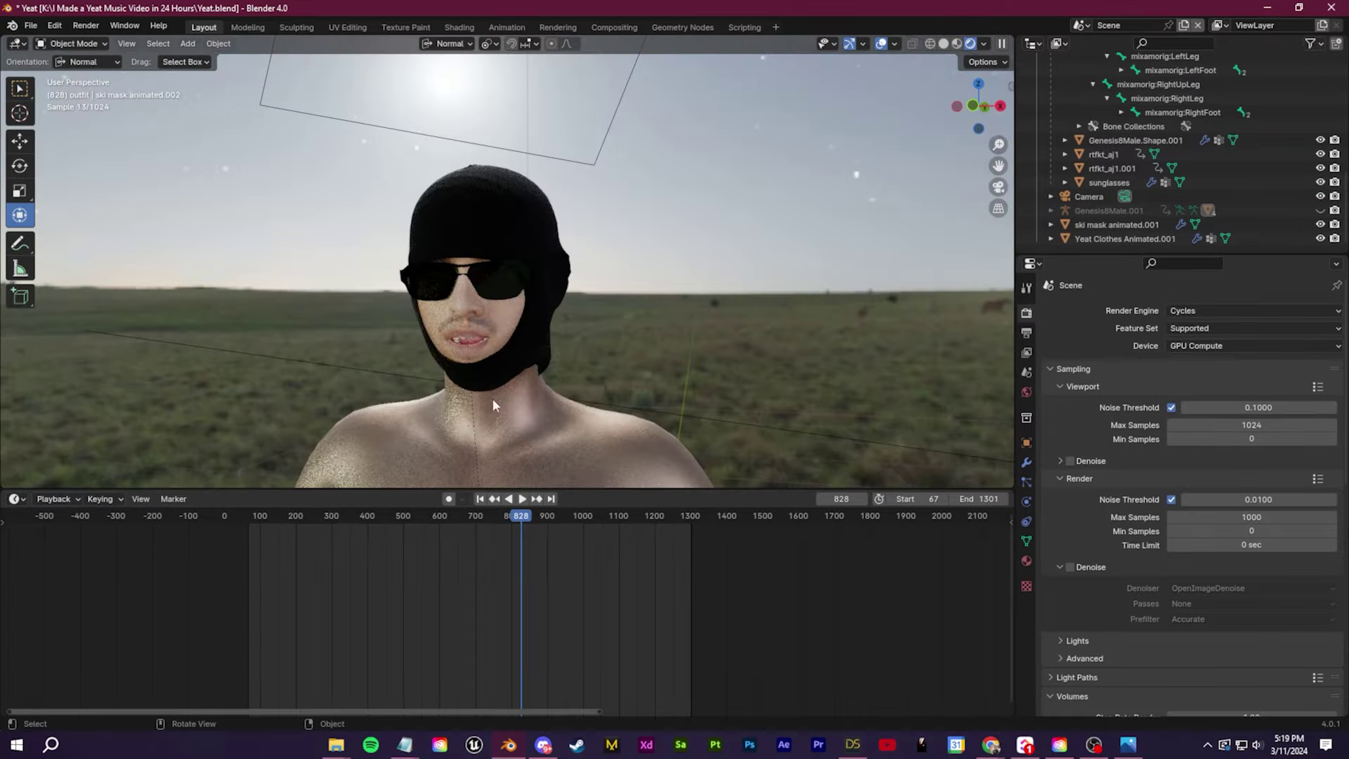
scroll(492, 398, up, 5)
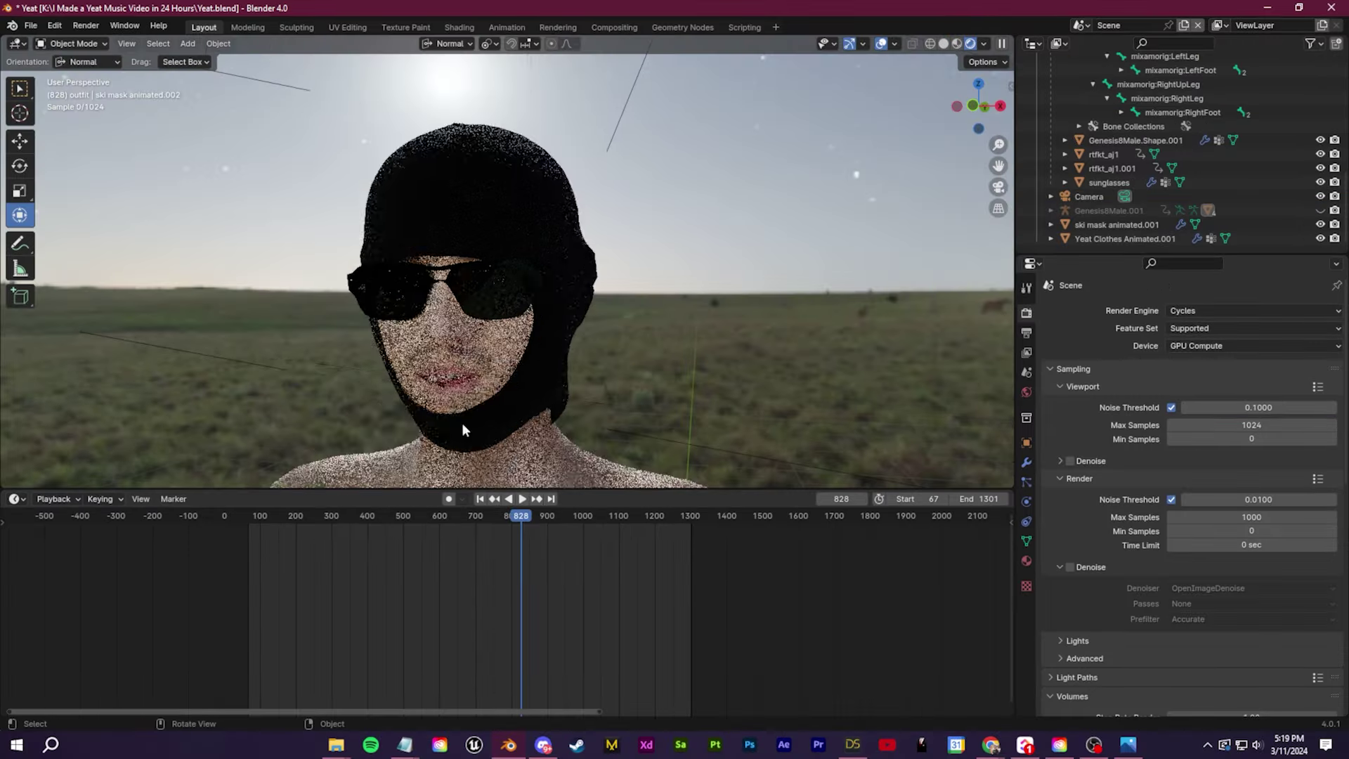
scroll(499, 415, down, 3)
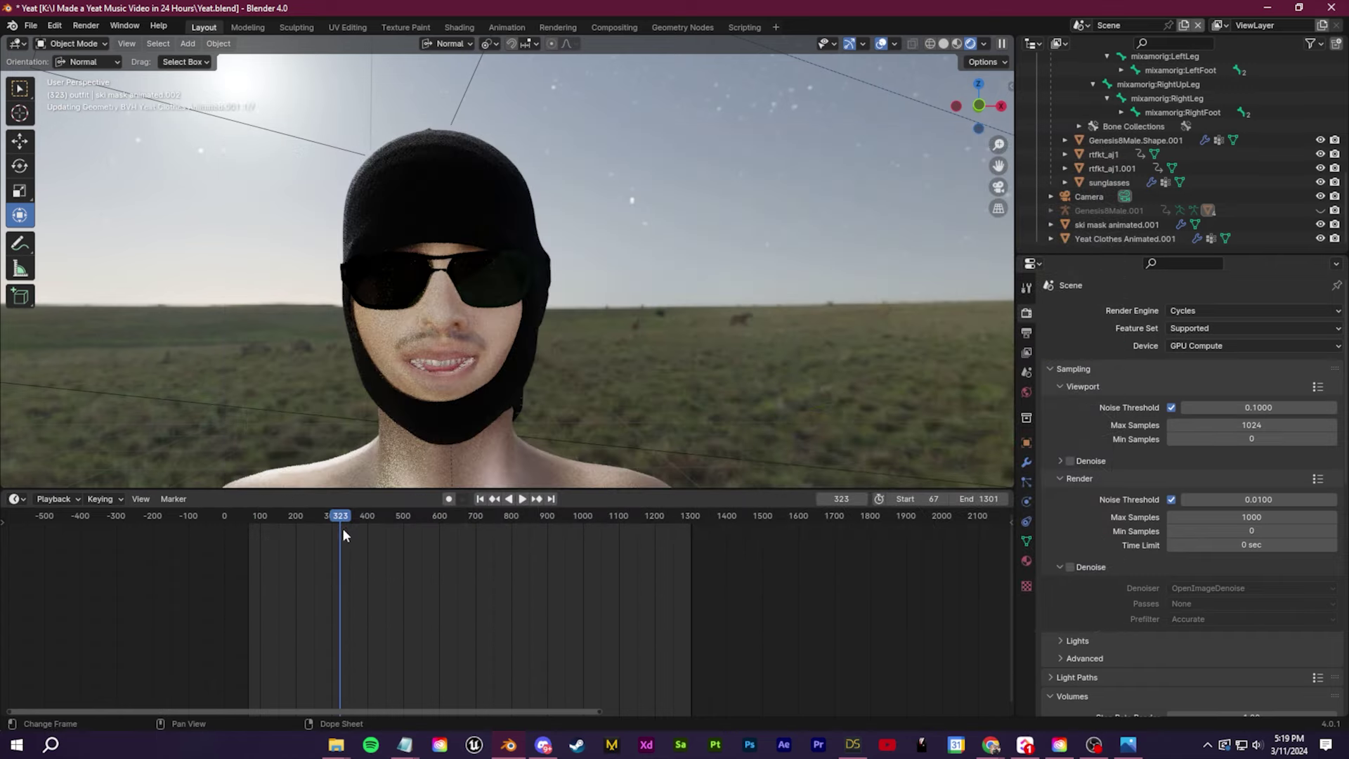
click(342, 525)
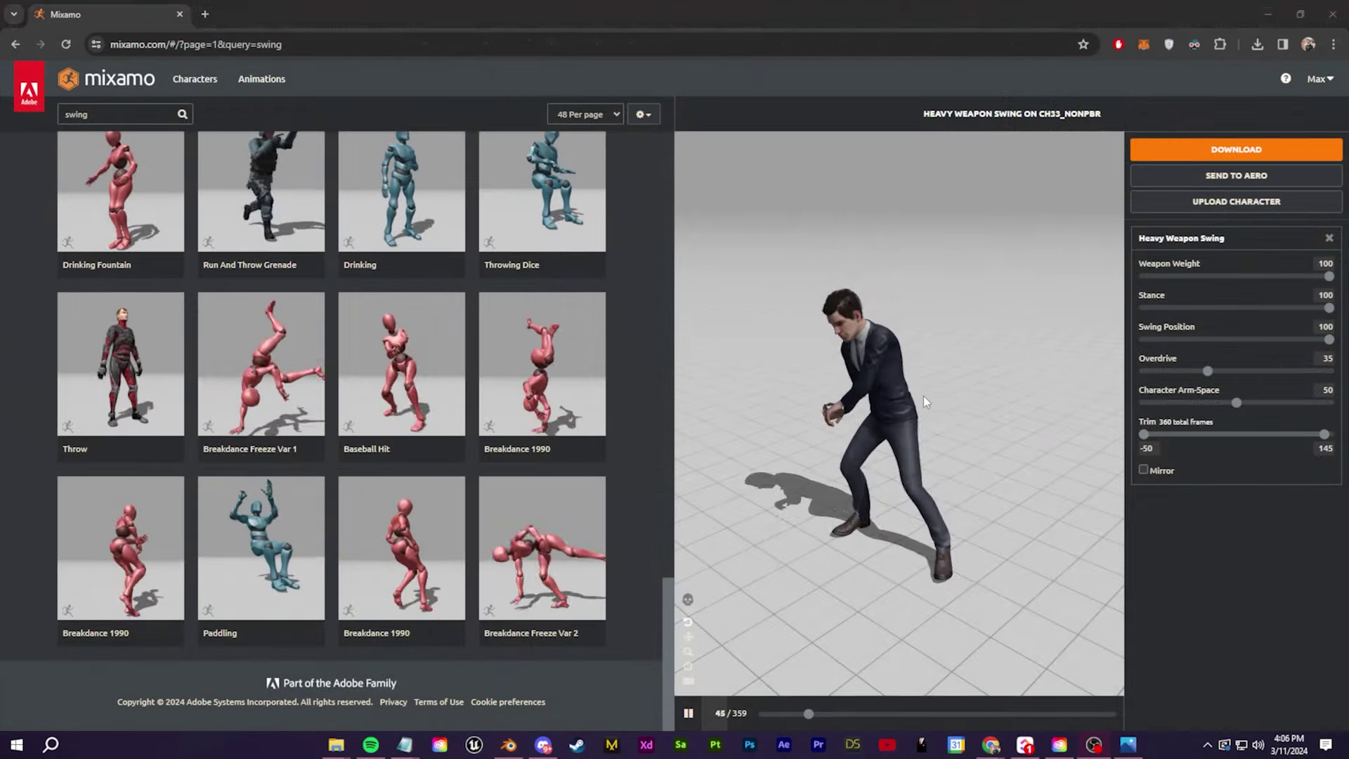
Orbit the Mixamo preview to a higher angle while the Heavy Weapon Swing animation plays
drag(947, 364, 1028, 380)
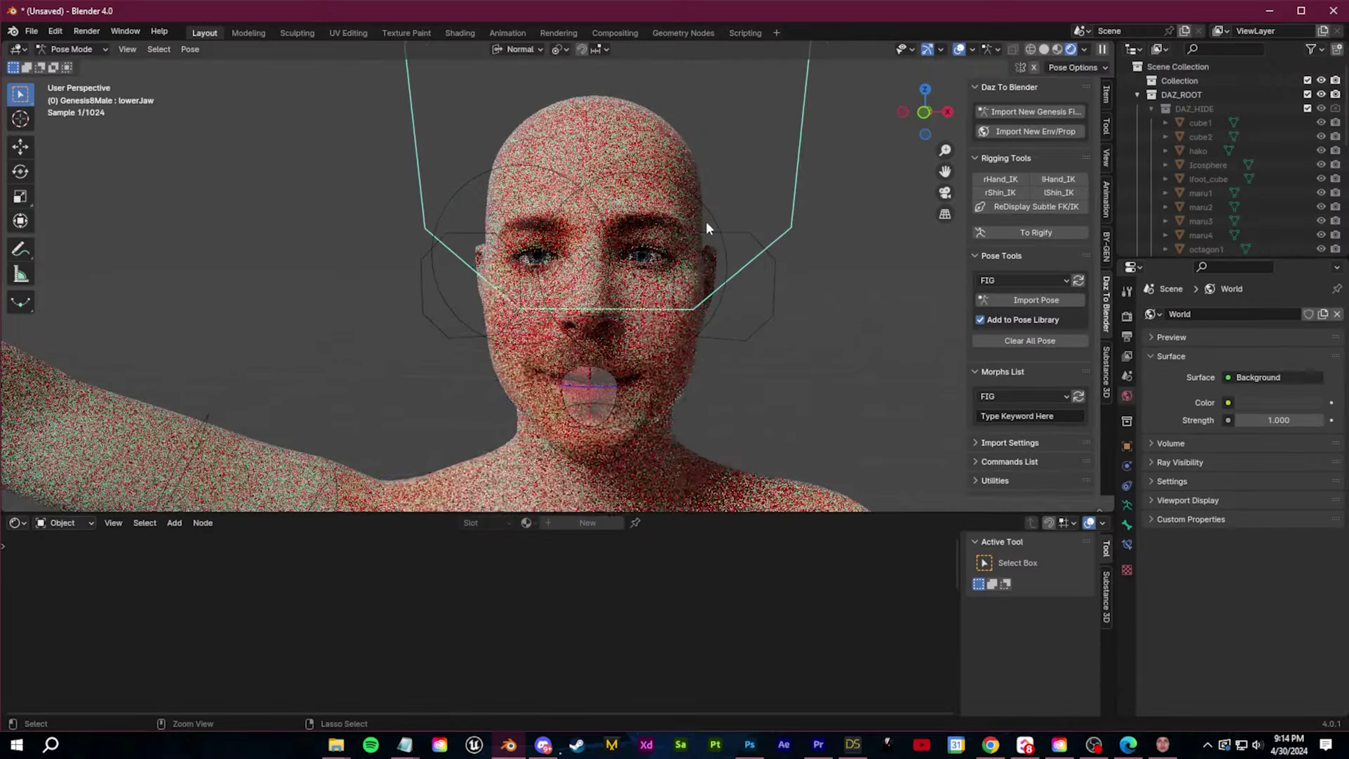
key(g)
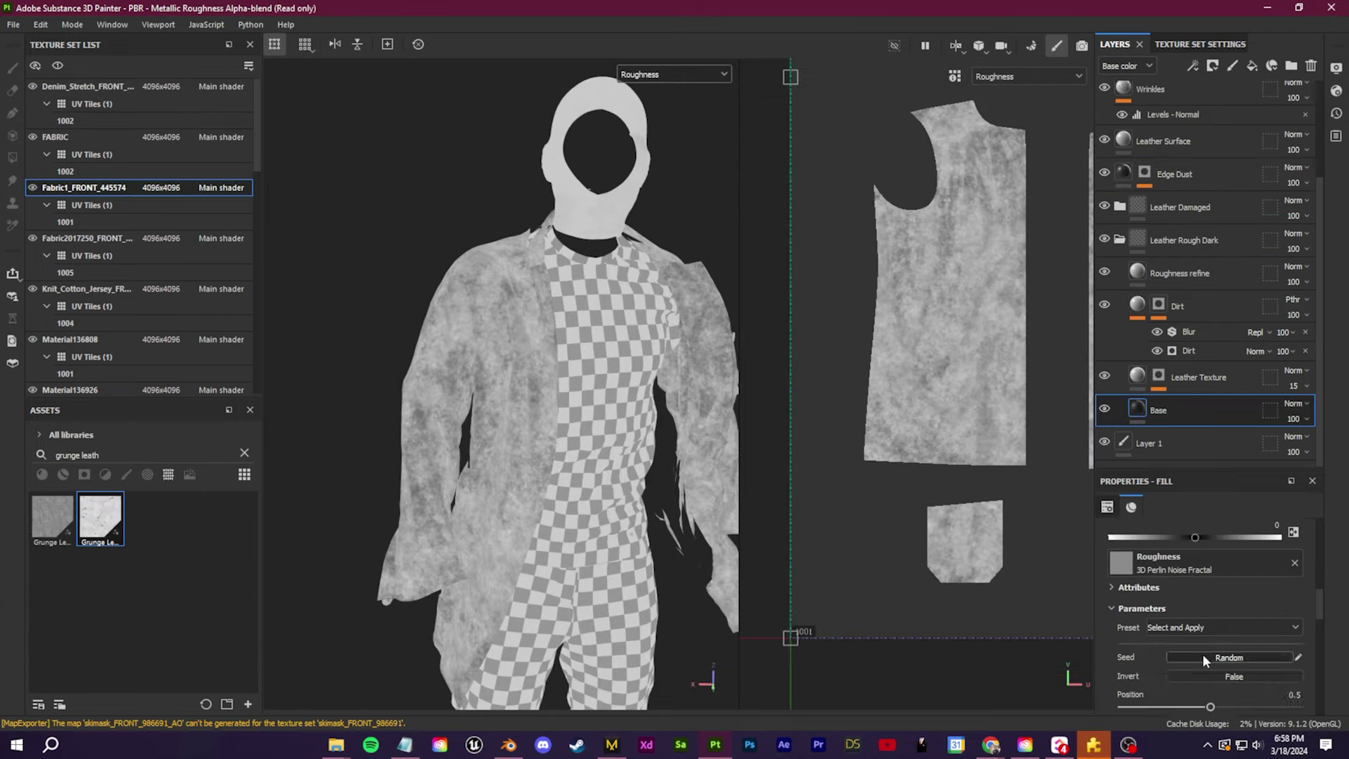
scroll(1202, 653, down, 2)
drag(1225, 616, 1191, 614)
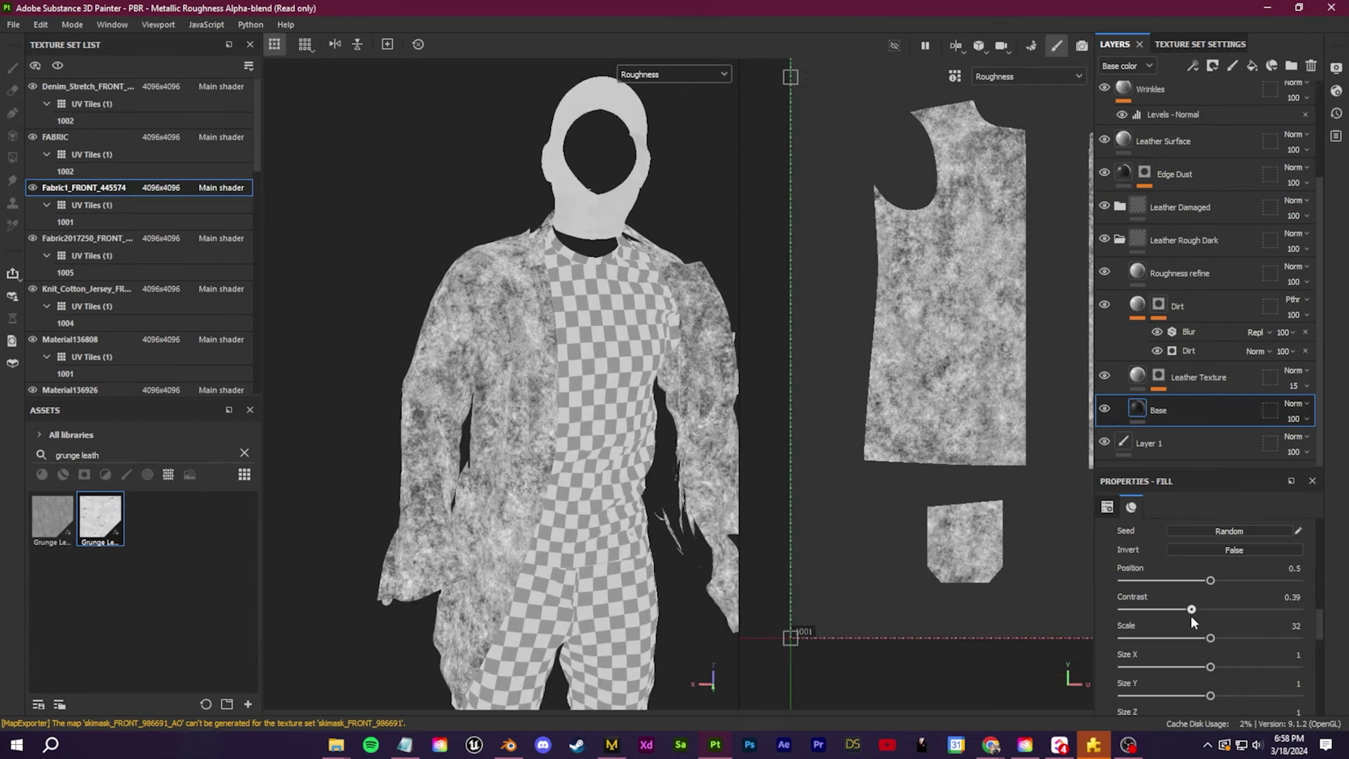
key(m)
scroll(475, 516, up, 5)
scroll(555, 524, down, 5)
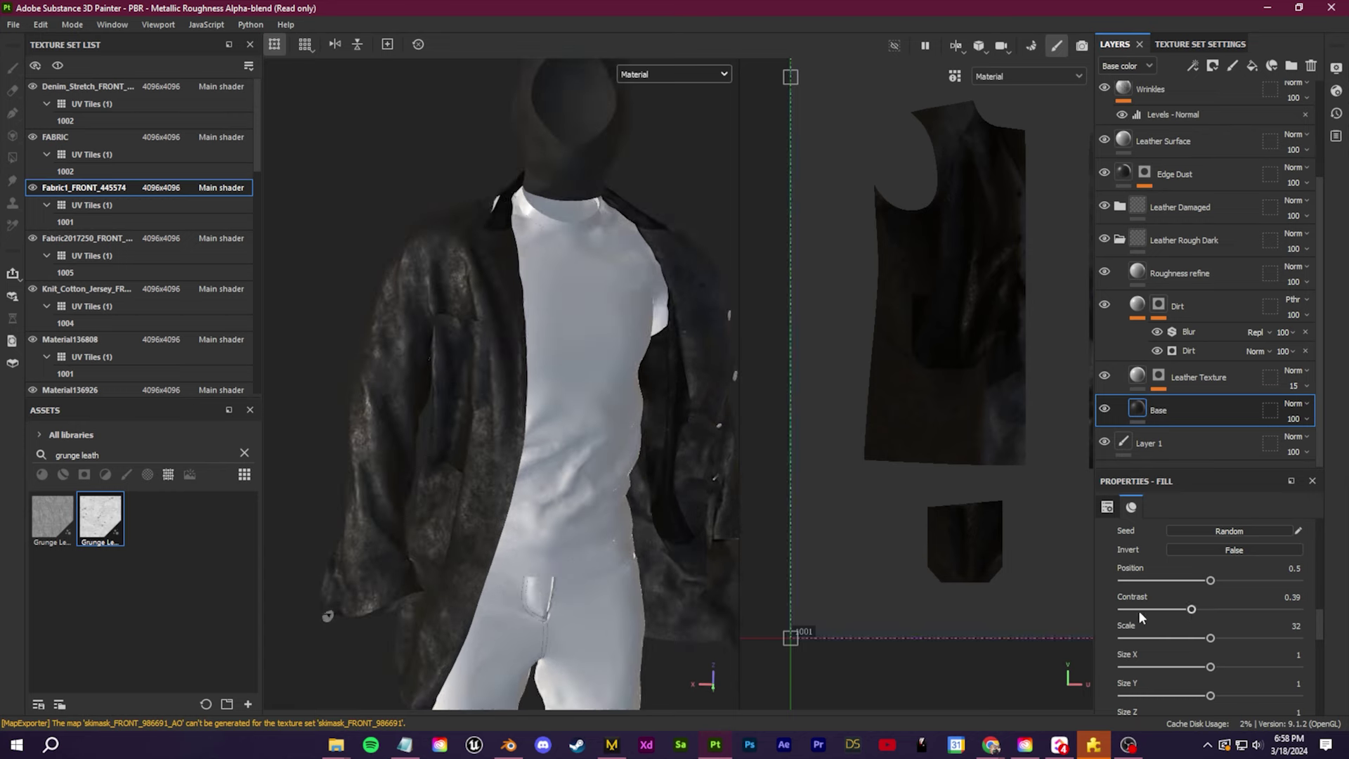
click(1216, 609)
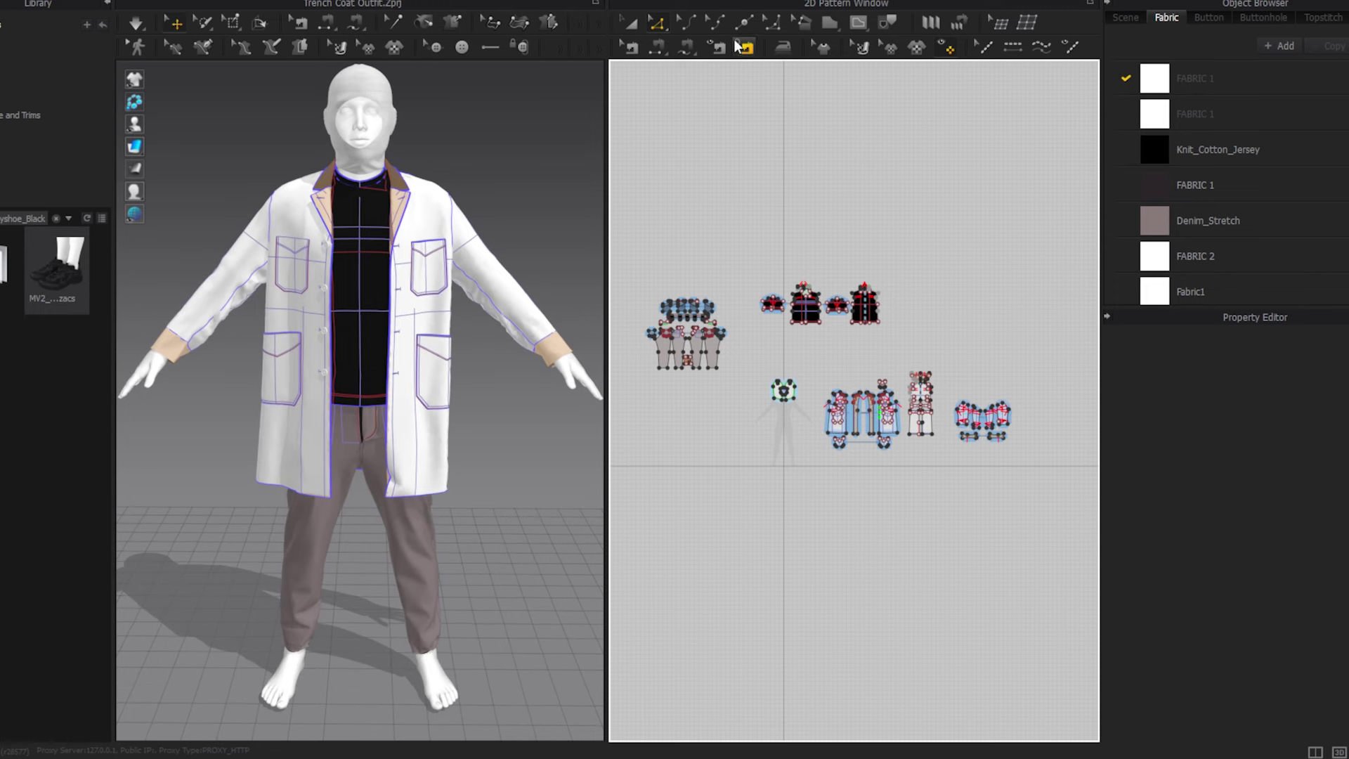
scroll(865, 232, up, 2)
click(1265, 5)
scroll(829, 365, up, 1)
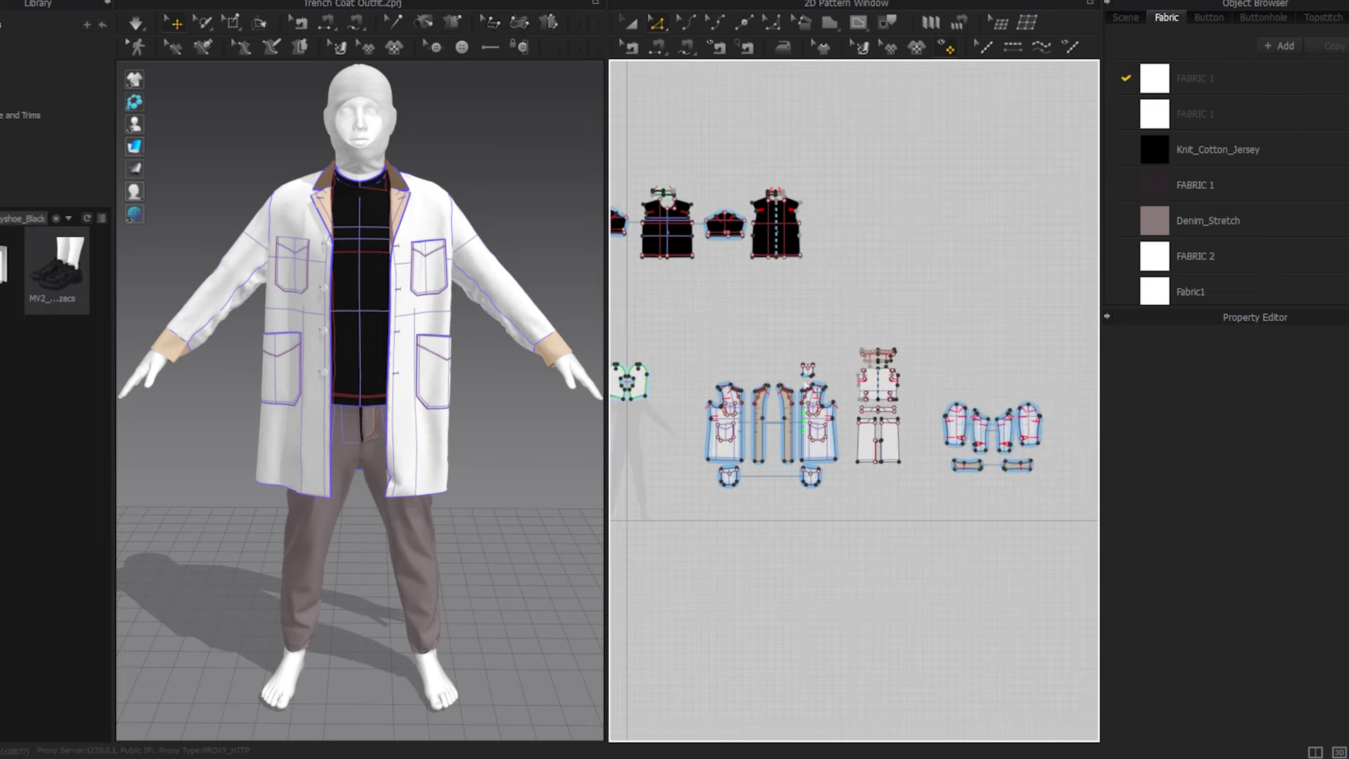
scroll(829, 365, down, 2)
scroll(829, 365, up, 3)
drag(740, 183, 995, 328)
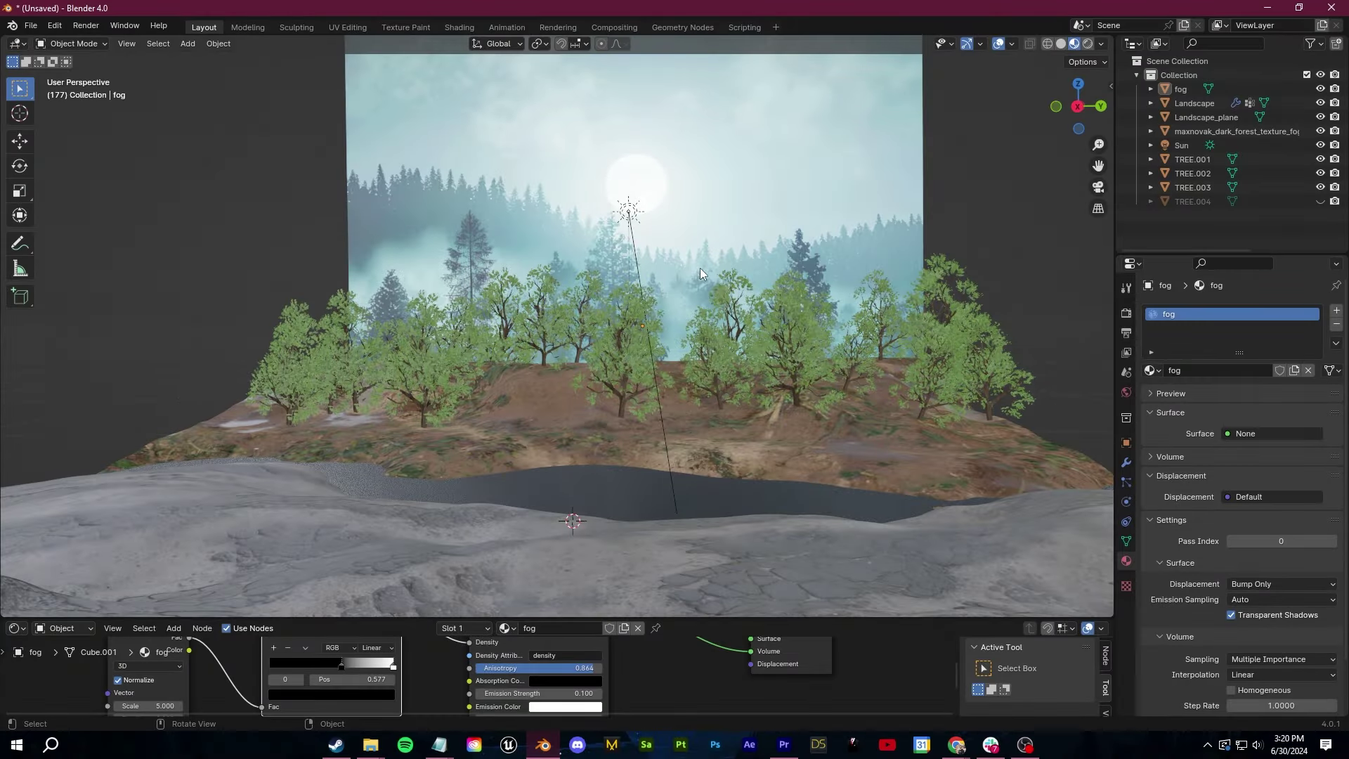
Add a camera, place it above the rocky landscape and scale it down to 0.324
key(shift+a)
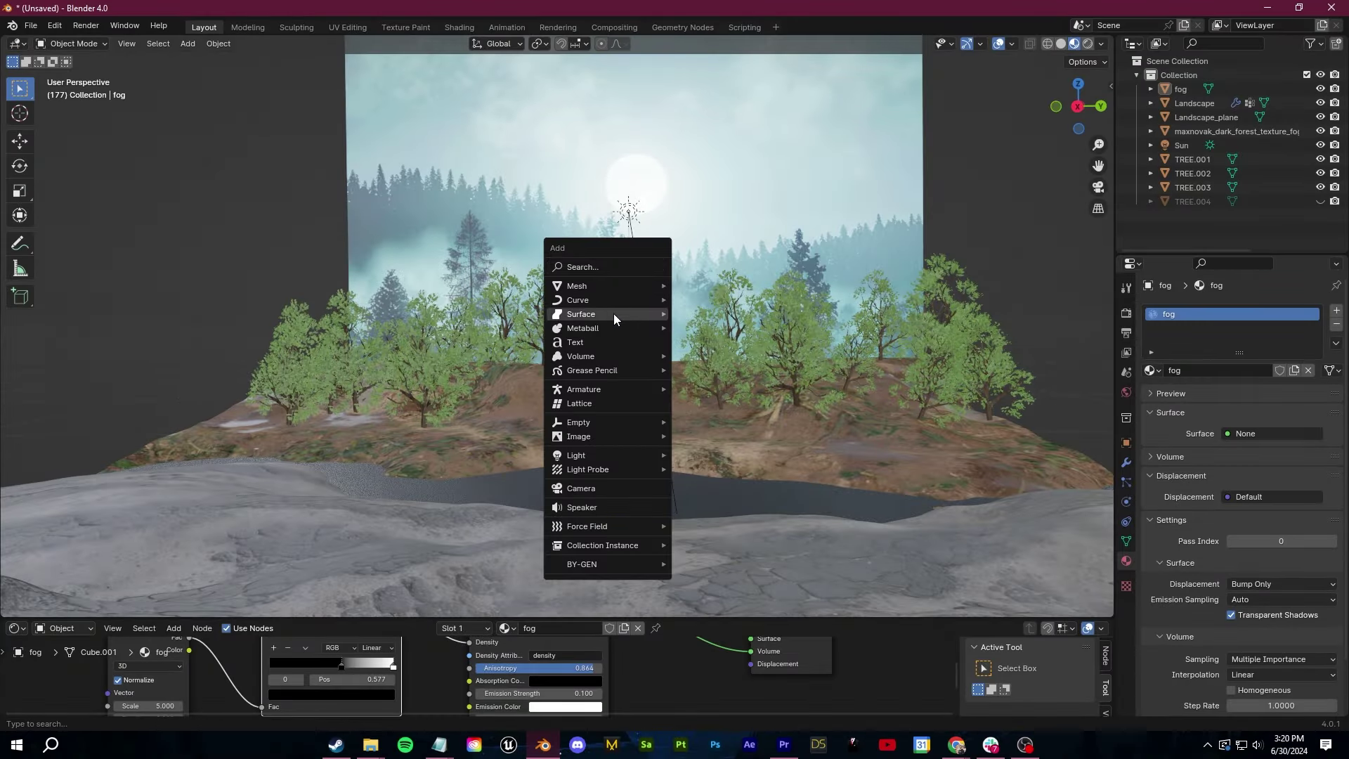
click(579, 486)
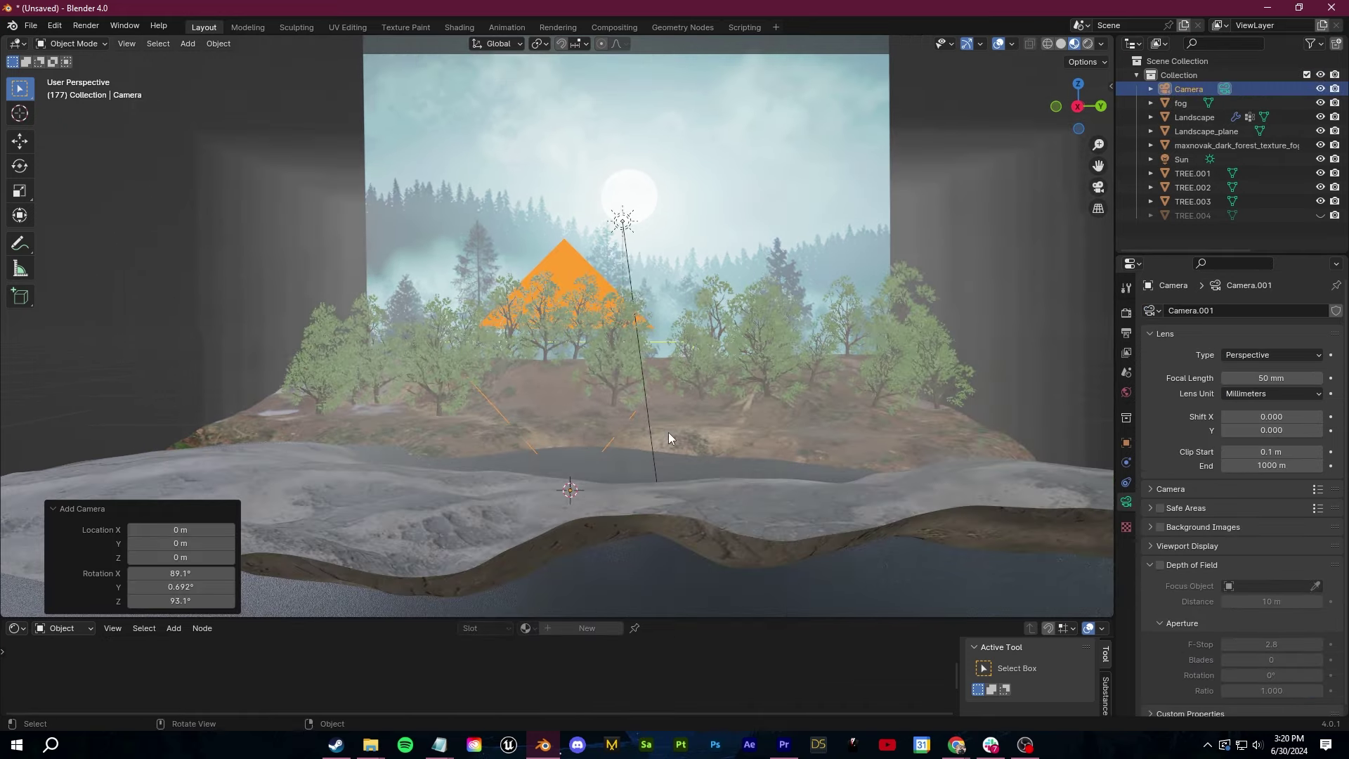
middle_drag(668, 432, 755, 465)
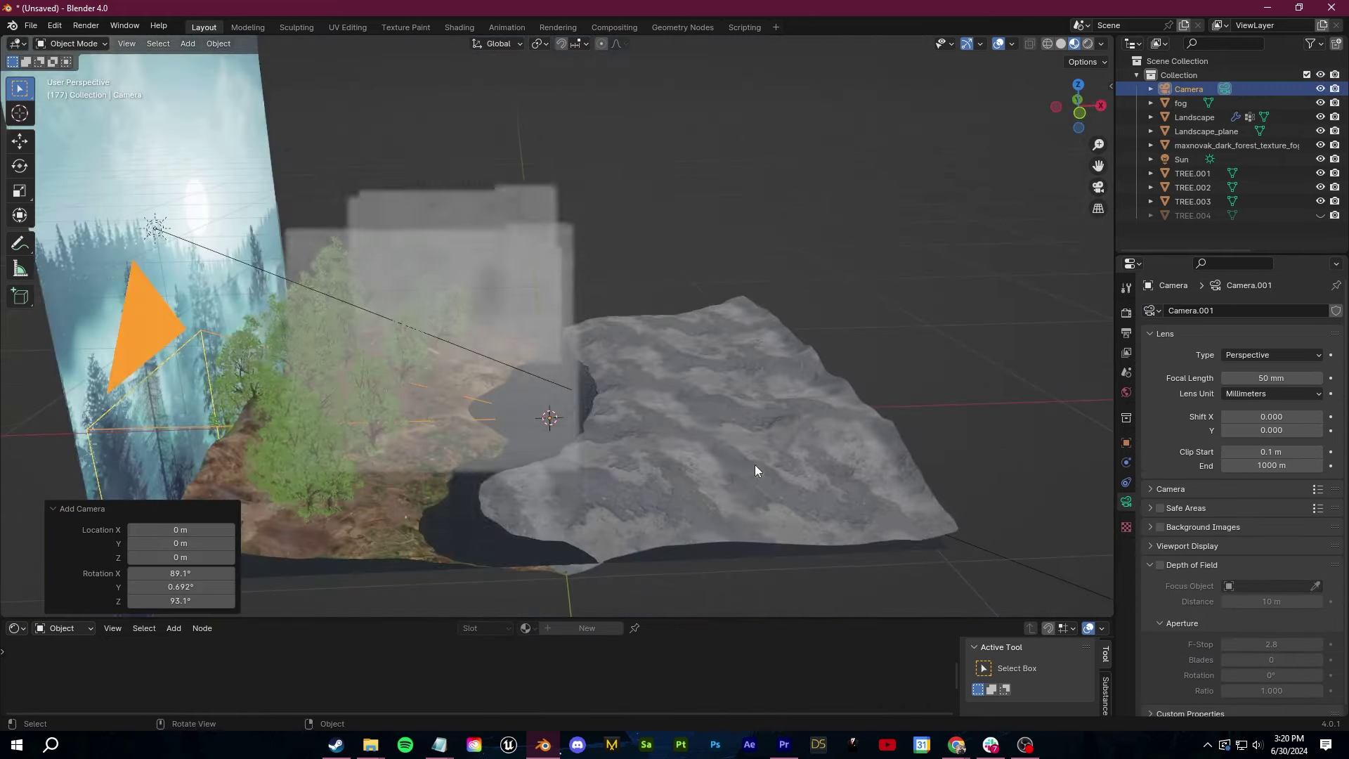
key(g)
click(1014, 192)
key(s)
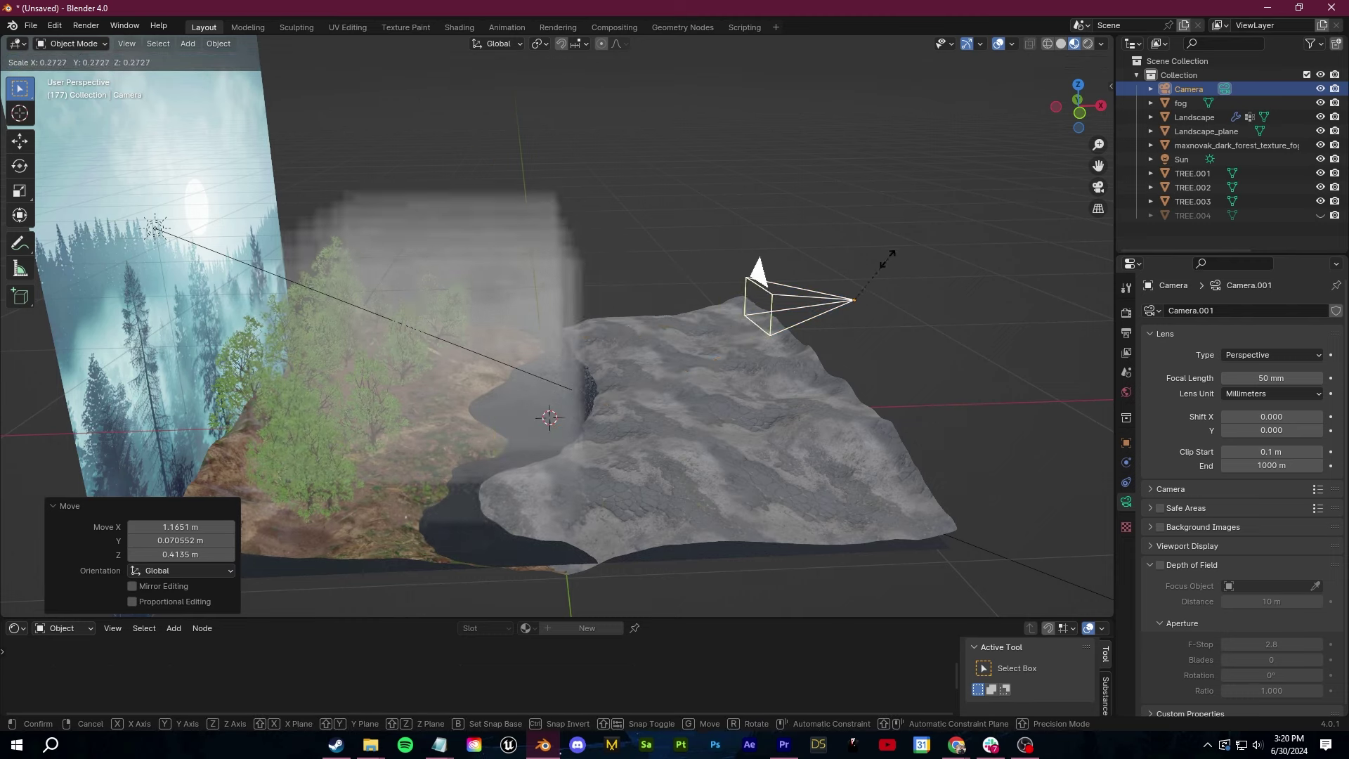
click(901, 260)
click(1127, 444)
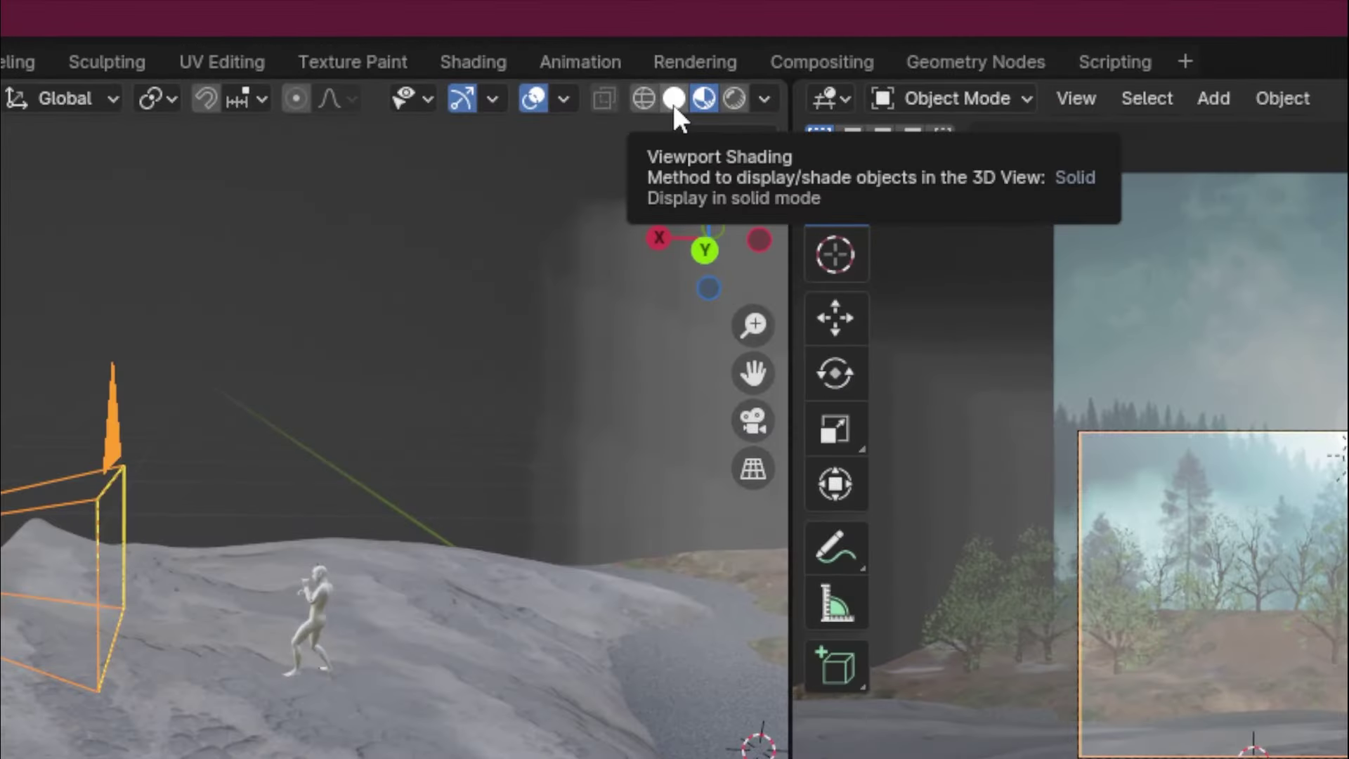
Compare Solid and Material Preview viewport shading, returning the left view to textured display
click(673, 103)
click(705, 104)
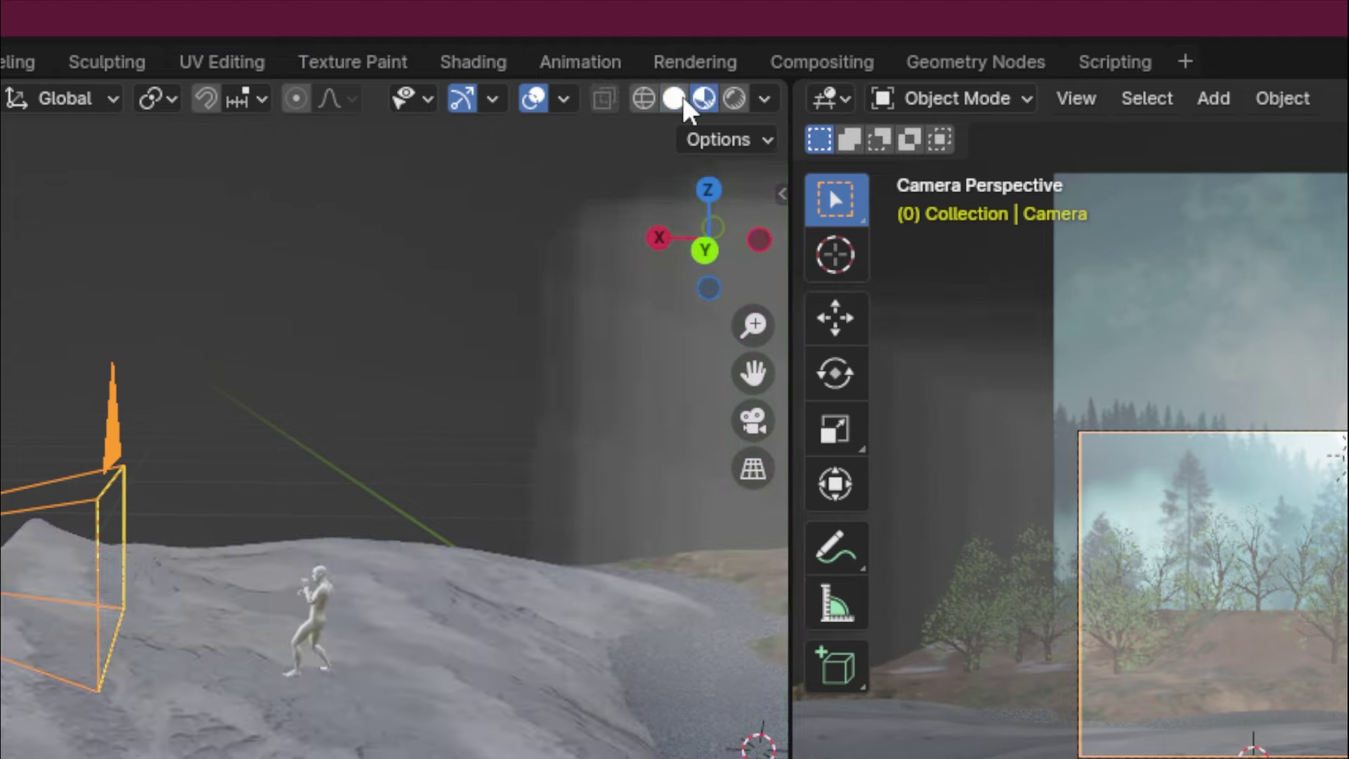
click(676, 100)
click(701, 100)
click(676, 100)
click(701, 99)
click(676, 99)
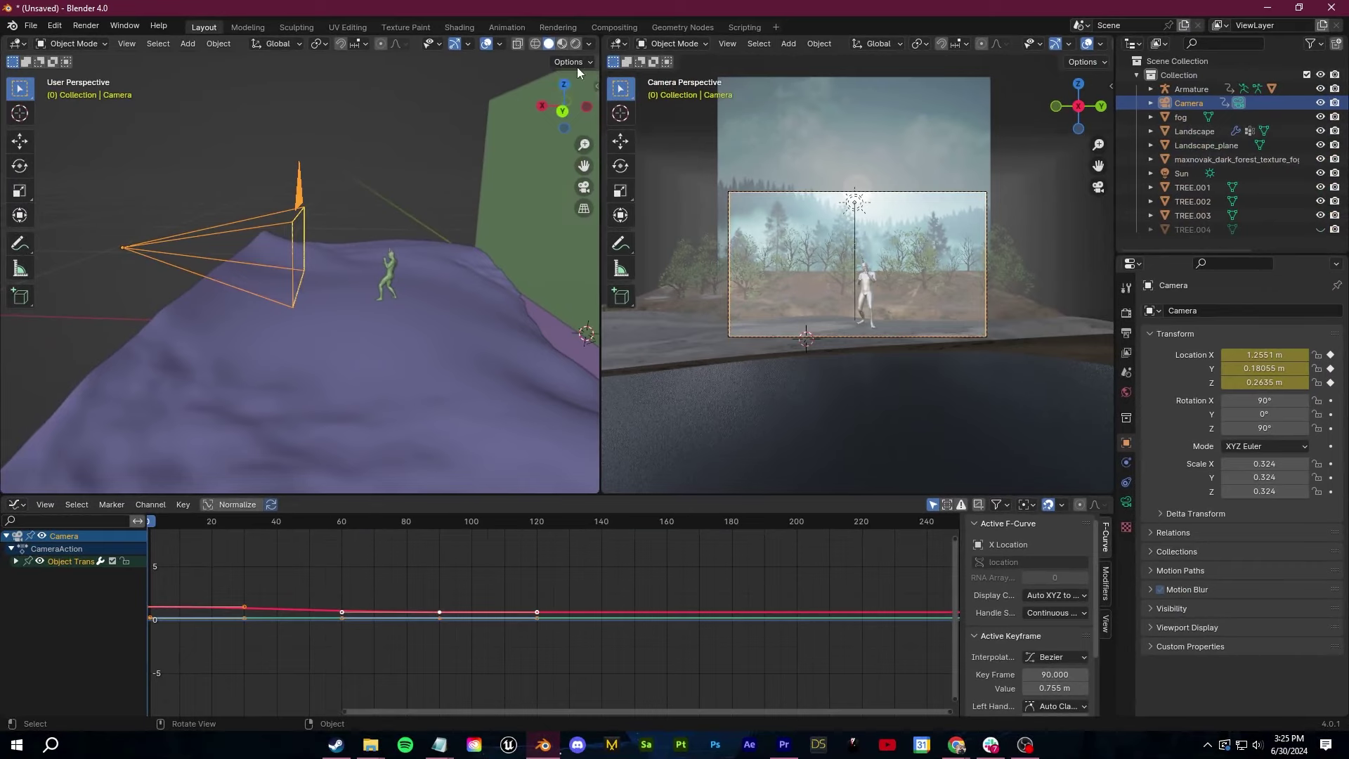
click(562, 44)
Deselect the camera keyframes and play the animation, stopping at frame 62
click(201, 567)
key(space)
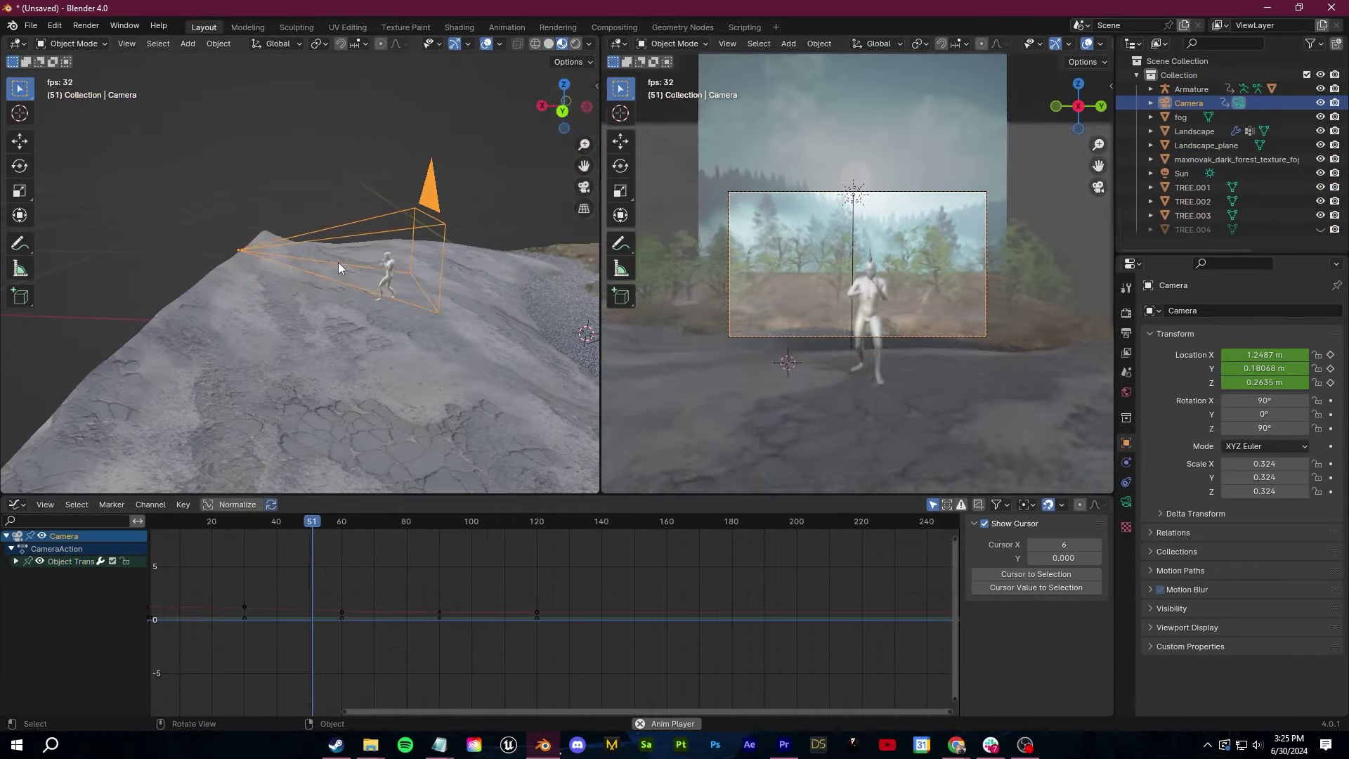
key(space)
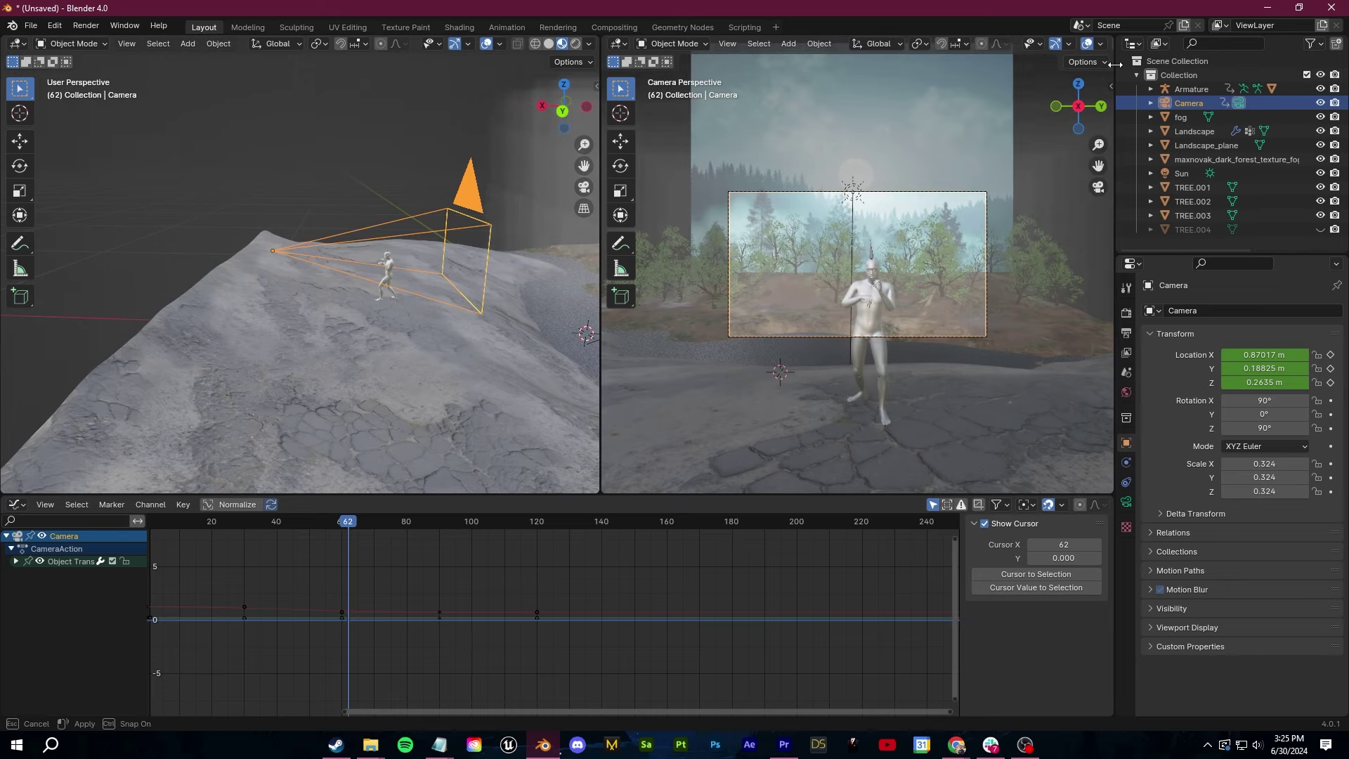
Widen the camera view panel, set it to Solid shading, and play to frame 85
drag(1116, 64, 1262, 84)
click(1235, 47)
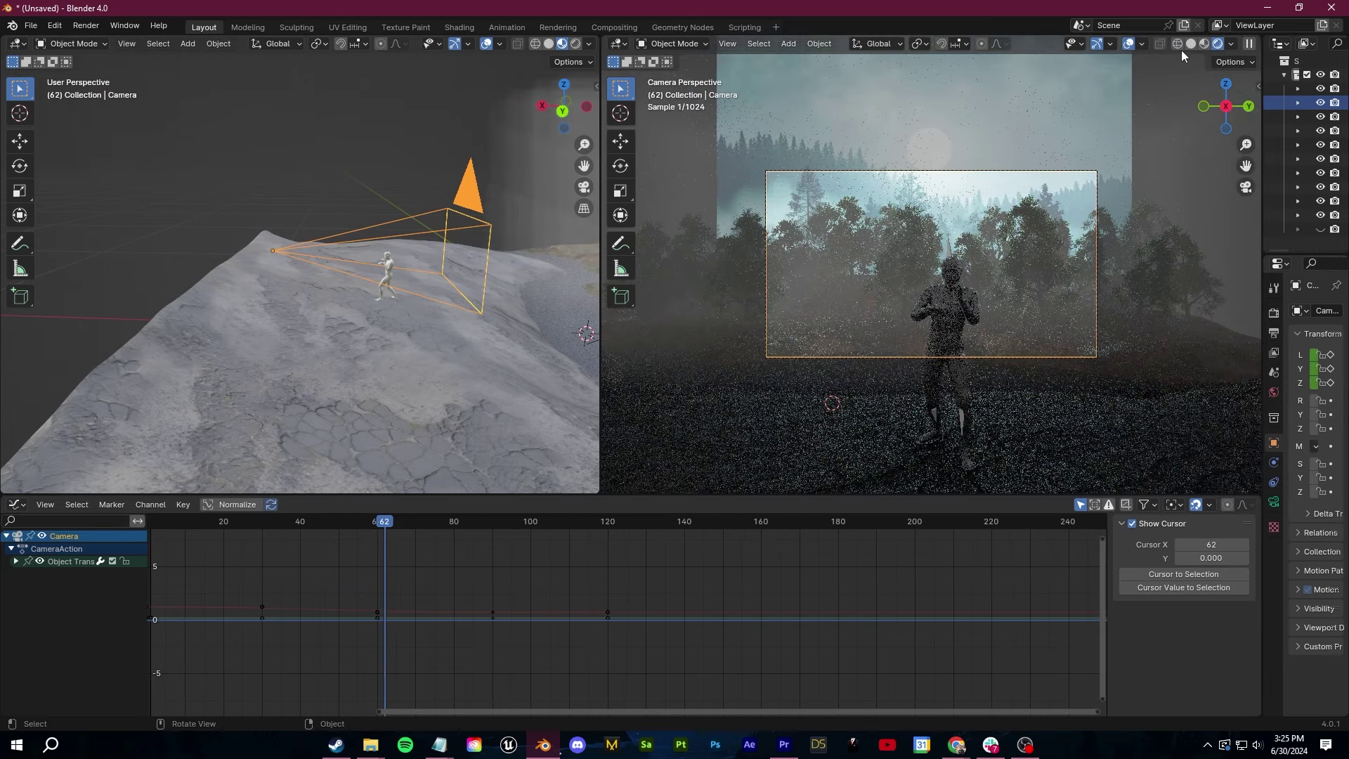
click(1198, 42)
key(space)
key(space)
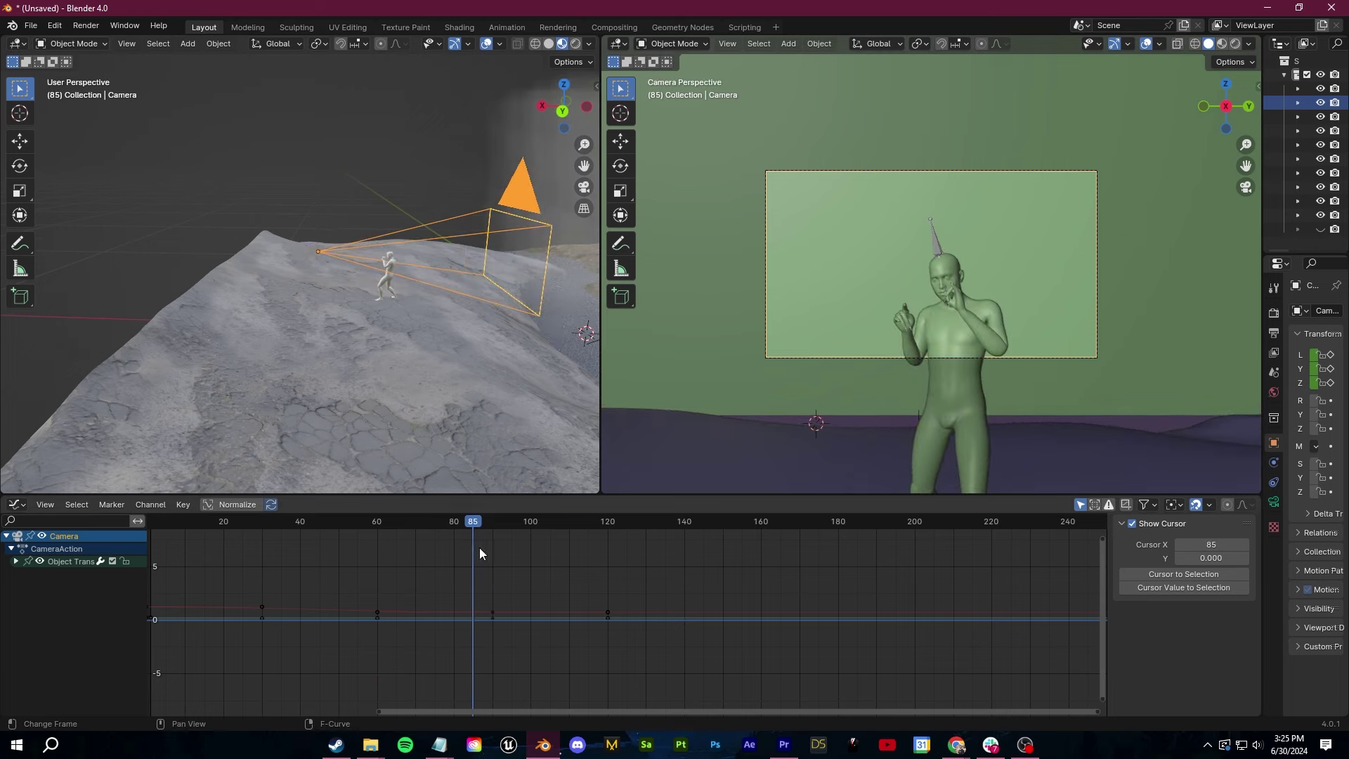
key(space)
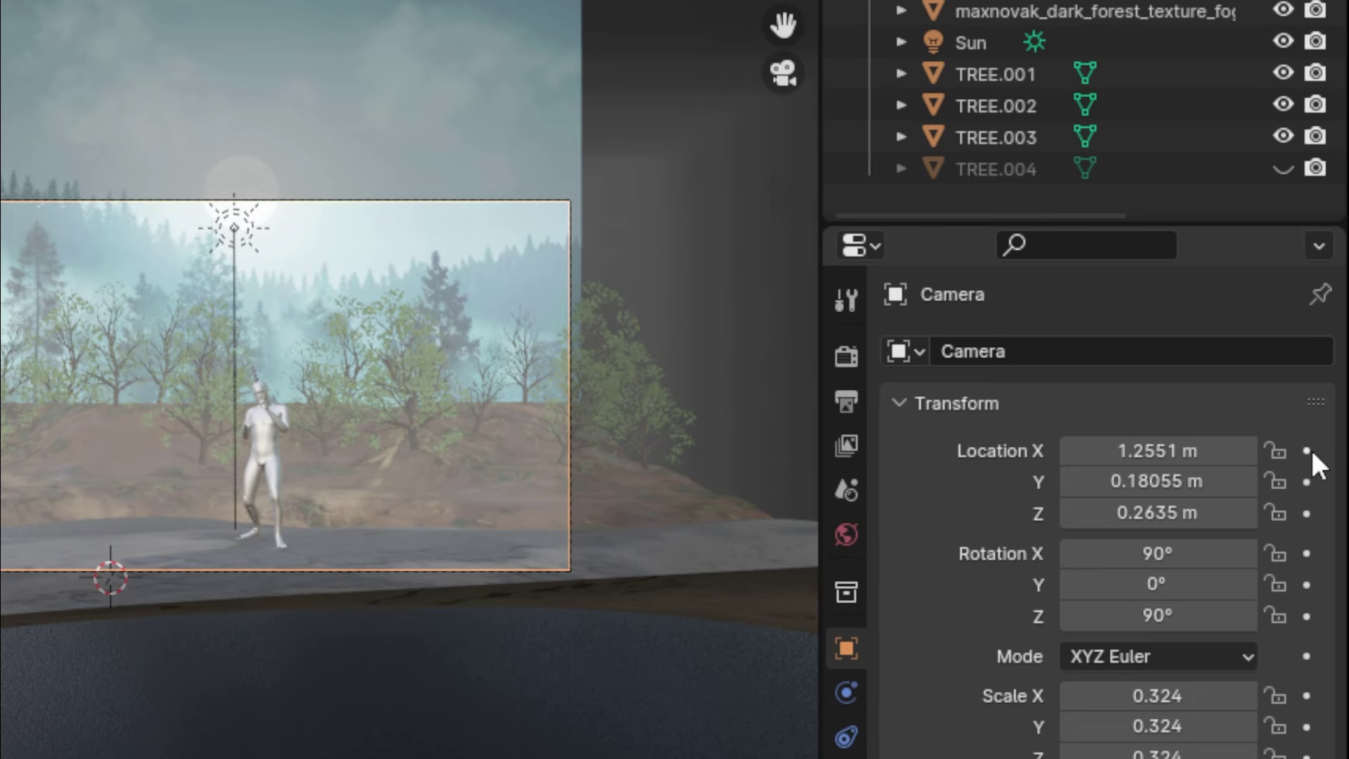
Keyframe the camera's Y and Z location at the start, then play ahead to frame 90
click(1307, 482)
click(1307, 513)
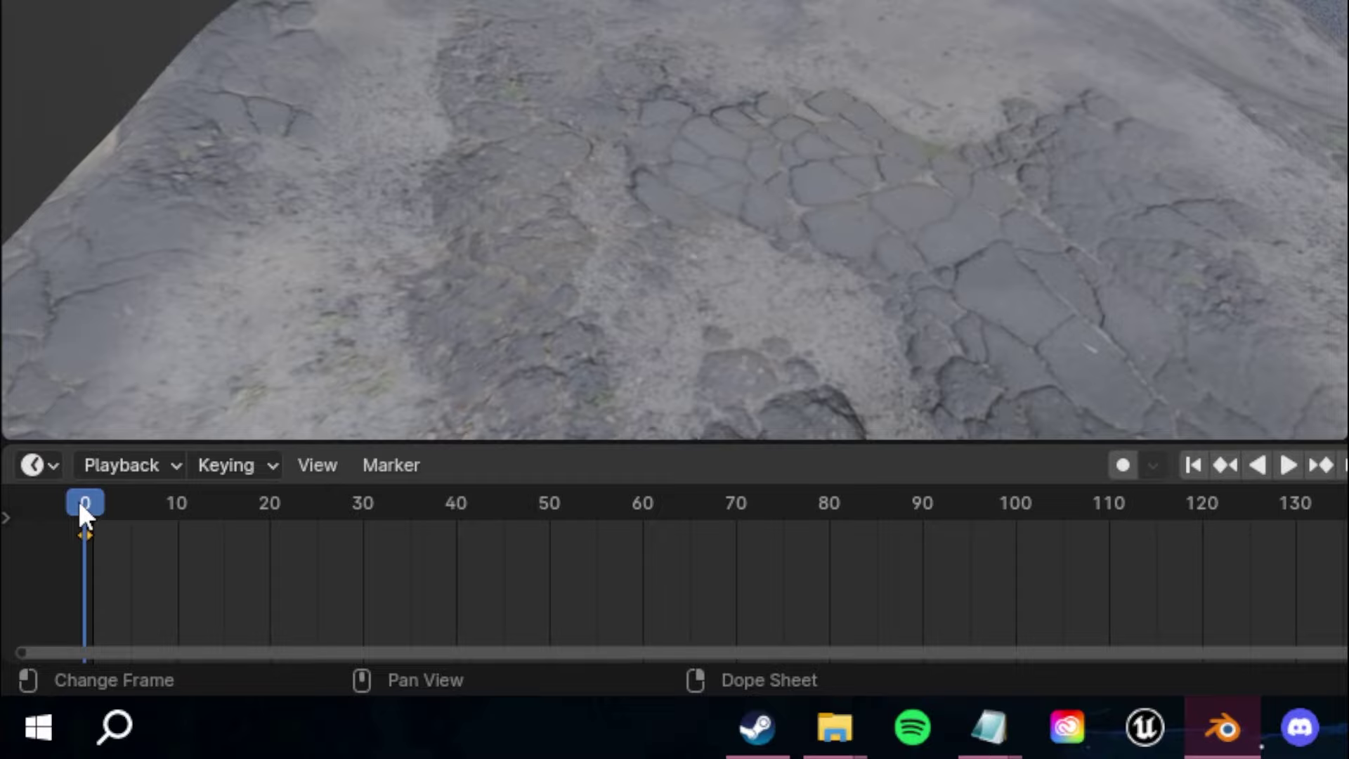
key(space)
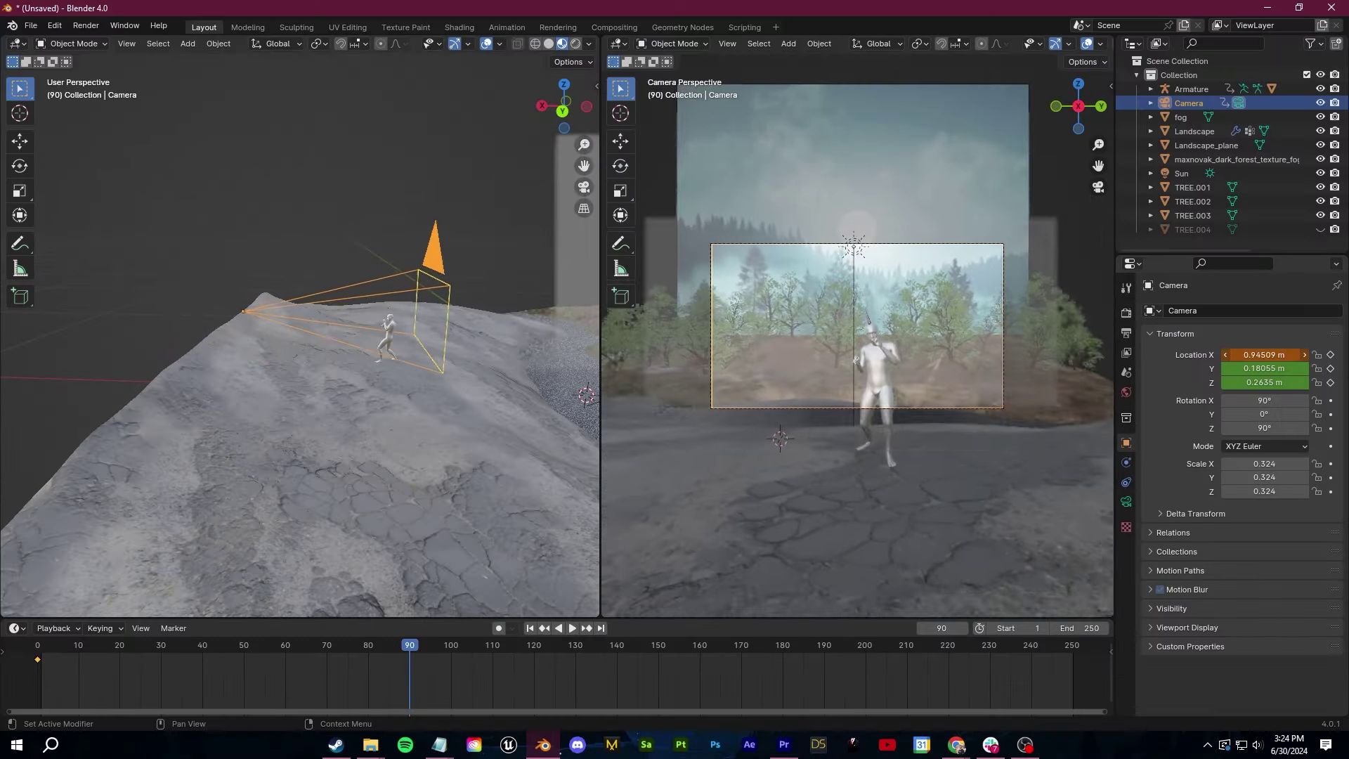
key(space)
Keyframe the camera at frame 90 with X 0.75509 m and Y 0.19055 m, then return to frame one
click(1304, 354)
click(1305, 355)
click(1304, 368)
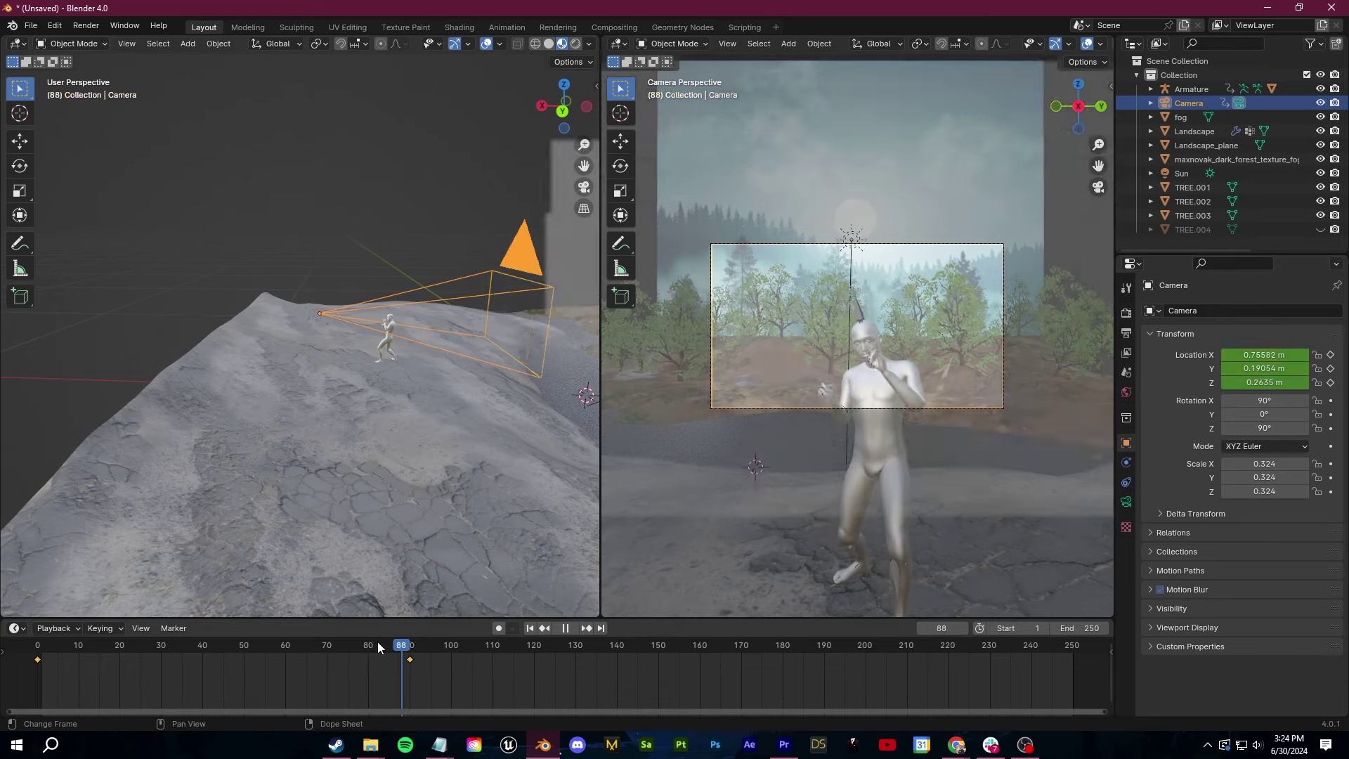
key(shift+Left)
drag(377, 619, 377, 497)
click(15, 503)
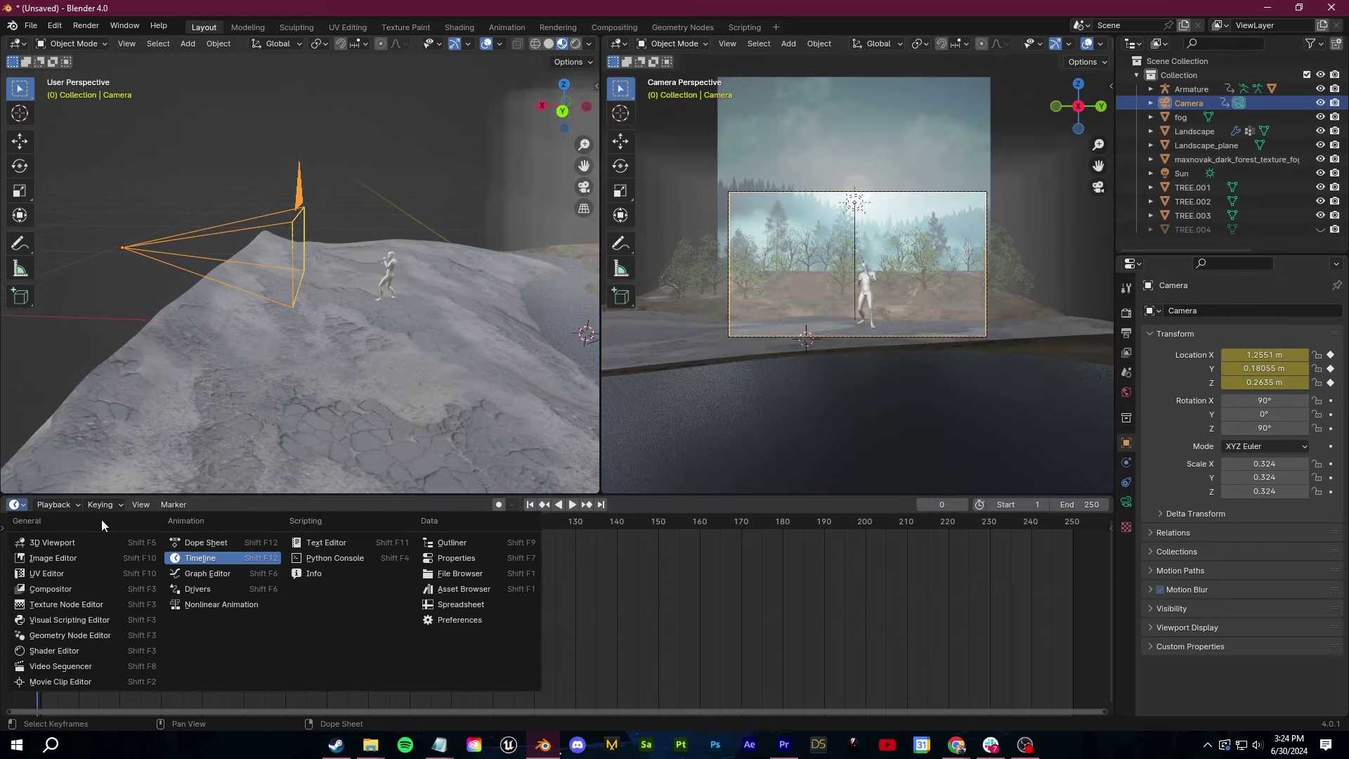
In the Graph Editor, add a Noise modifier to X Euler Rotation with scale 17.8, strength 0.2
click(227, 572)
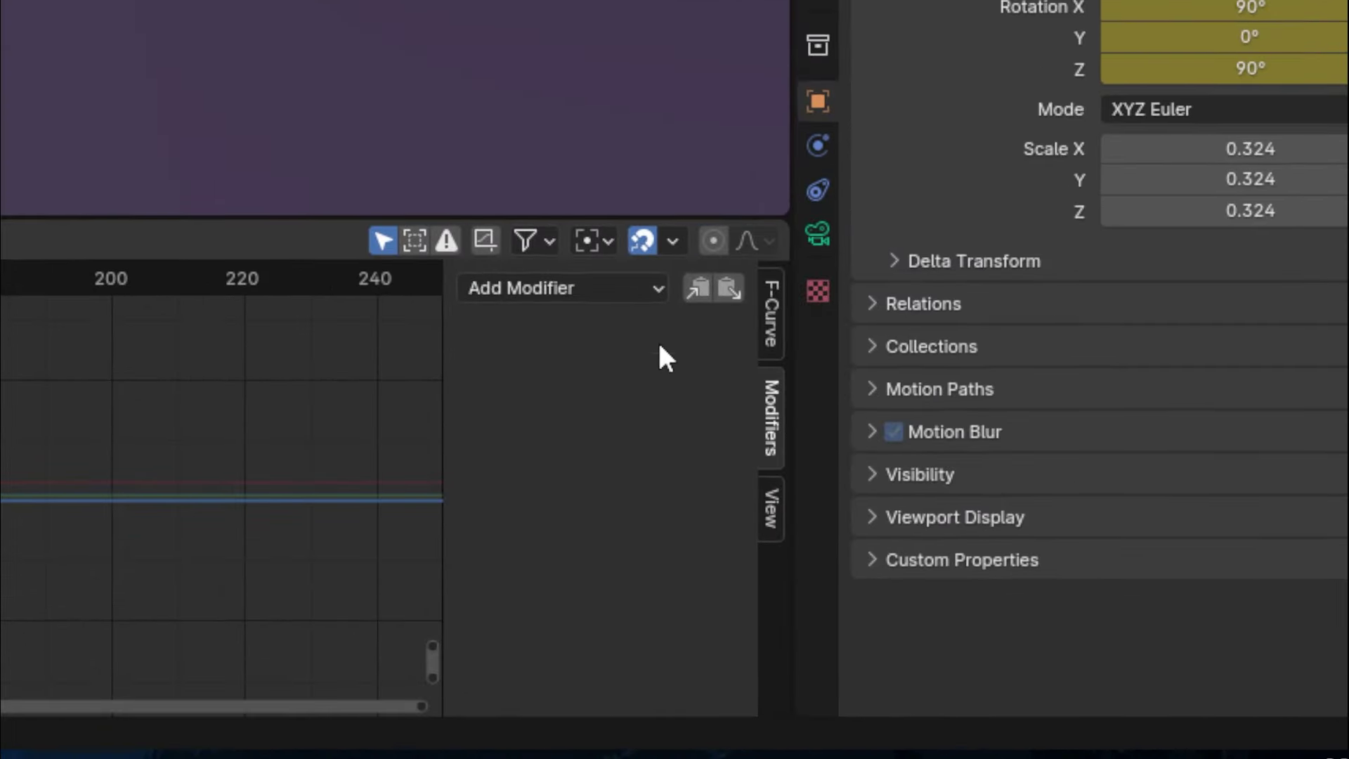
click(597, 289)
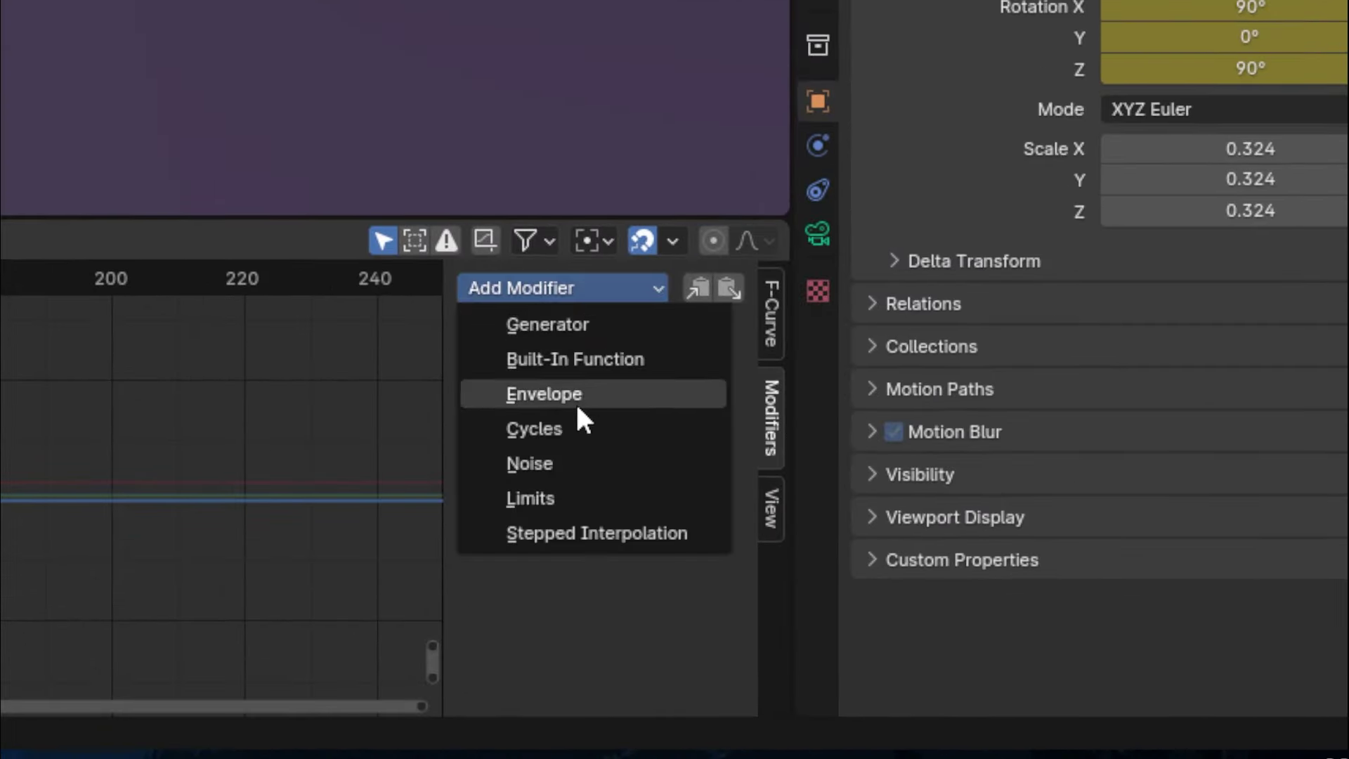
click(550, 463)
drag(625, 427, 688, 427)
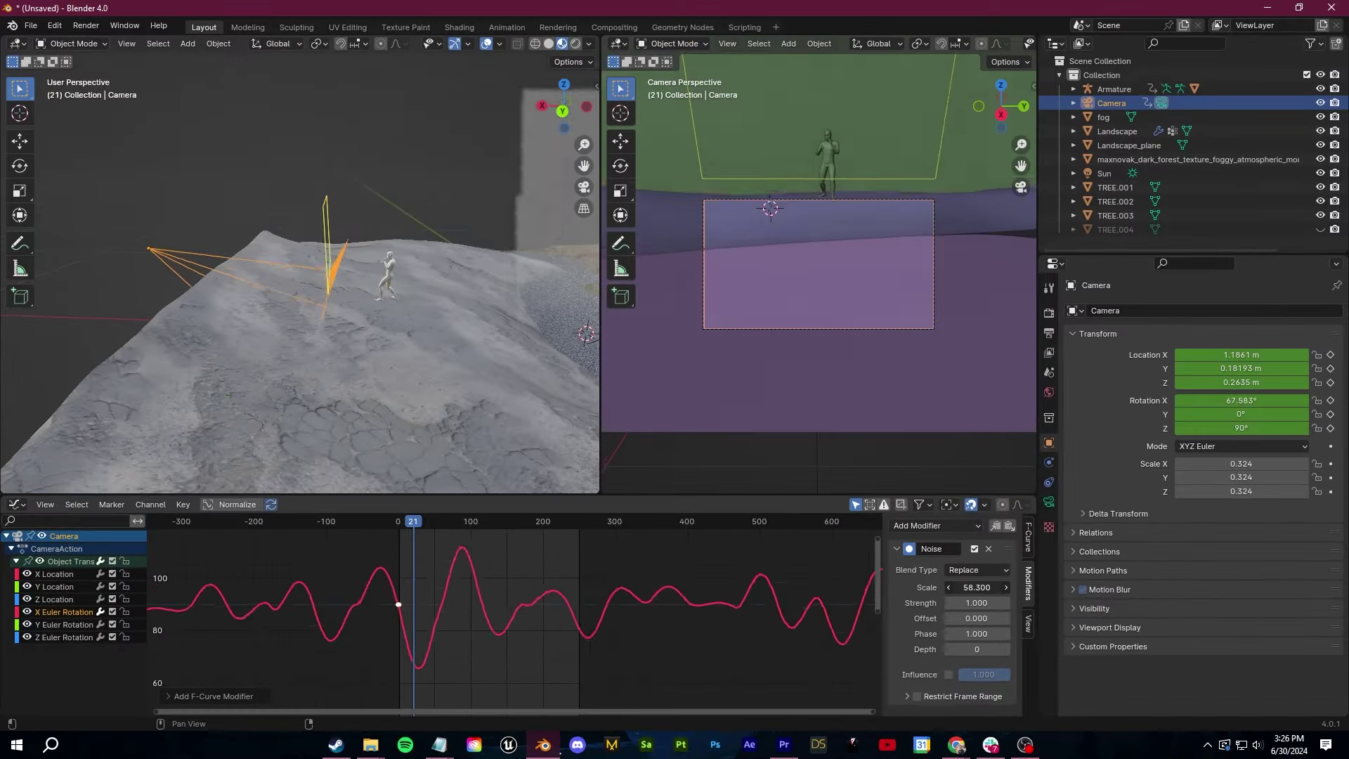
drag(976, 587, 948, 603)
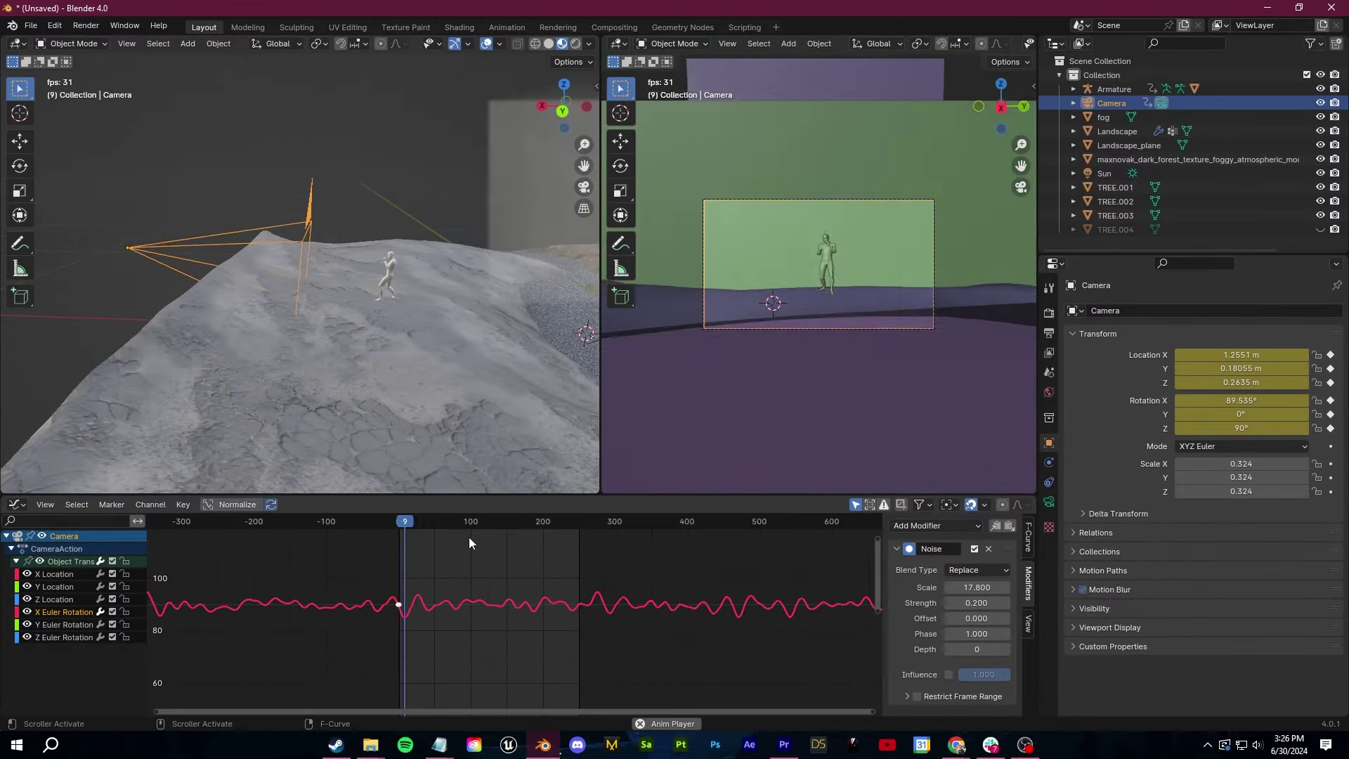
Play and scrub the animation around frame 110 to check the camera shake
key(space)
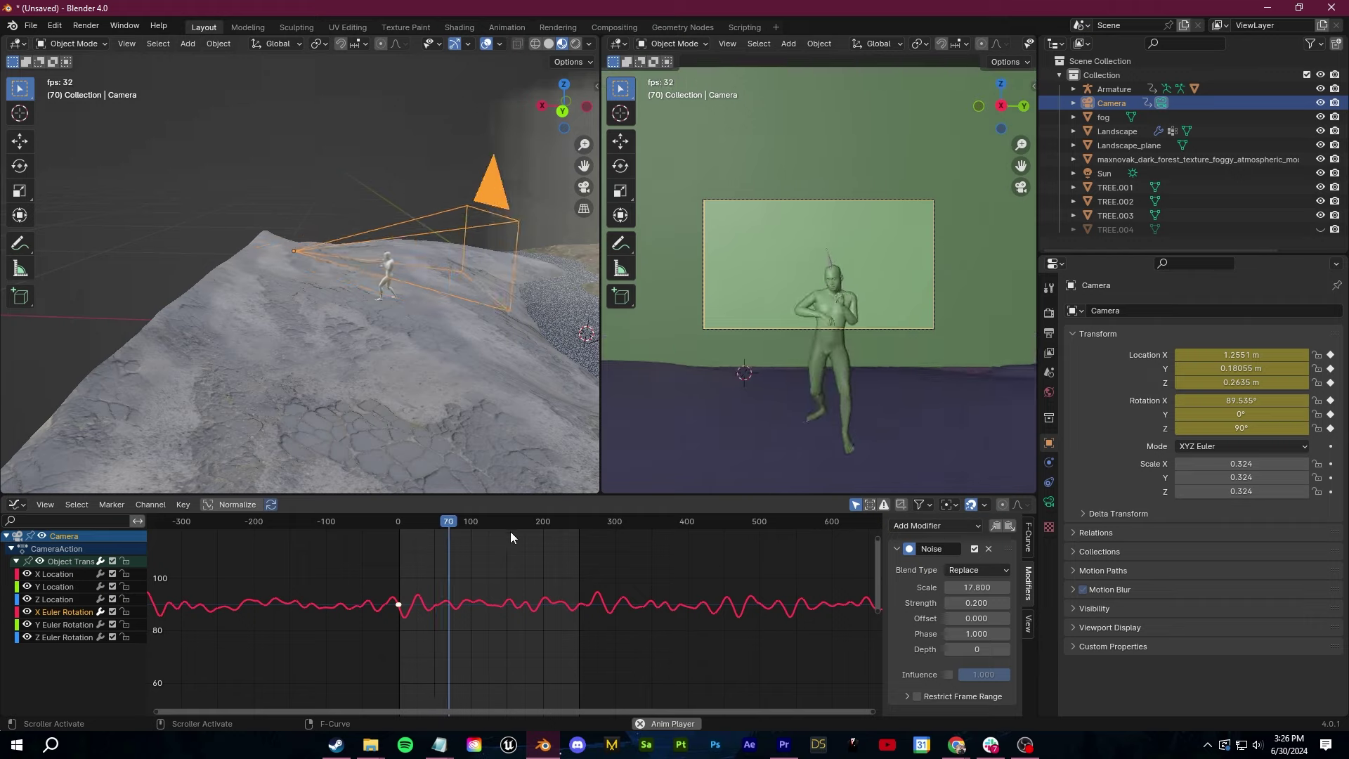
key(space)
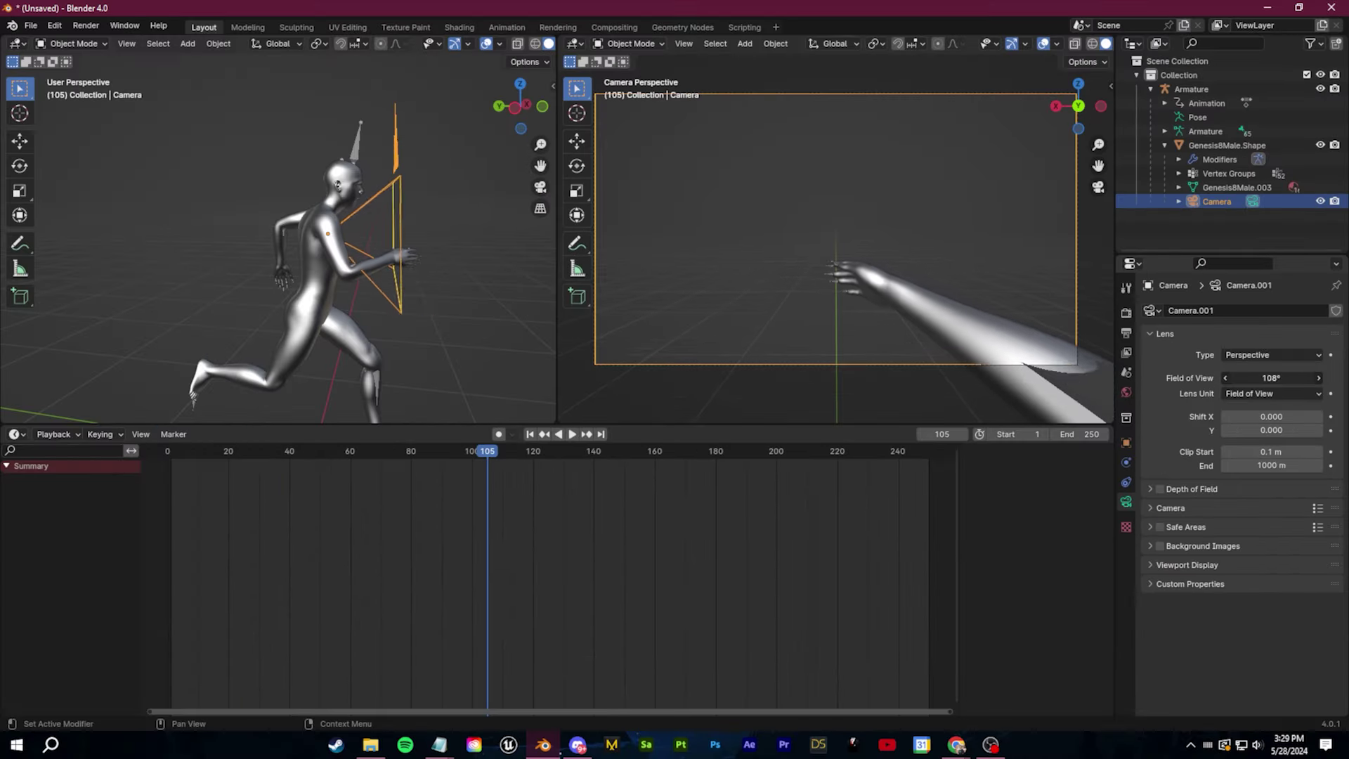
drag(595, 455, 507, 454)
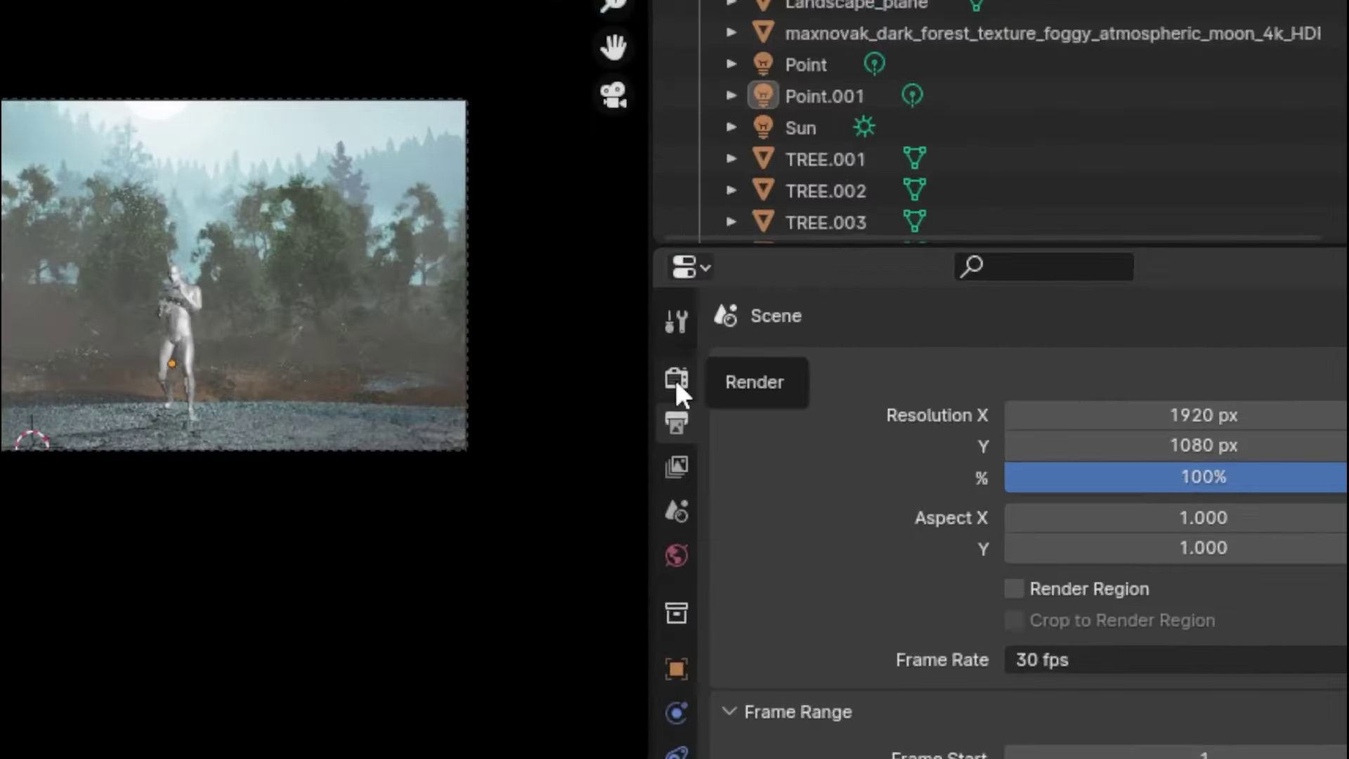
Set the render's Max Samples to 64 in Render Properties > Sampling
click(1013, 316)
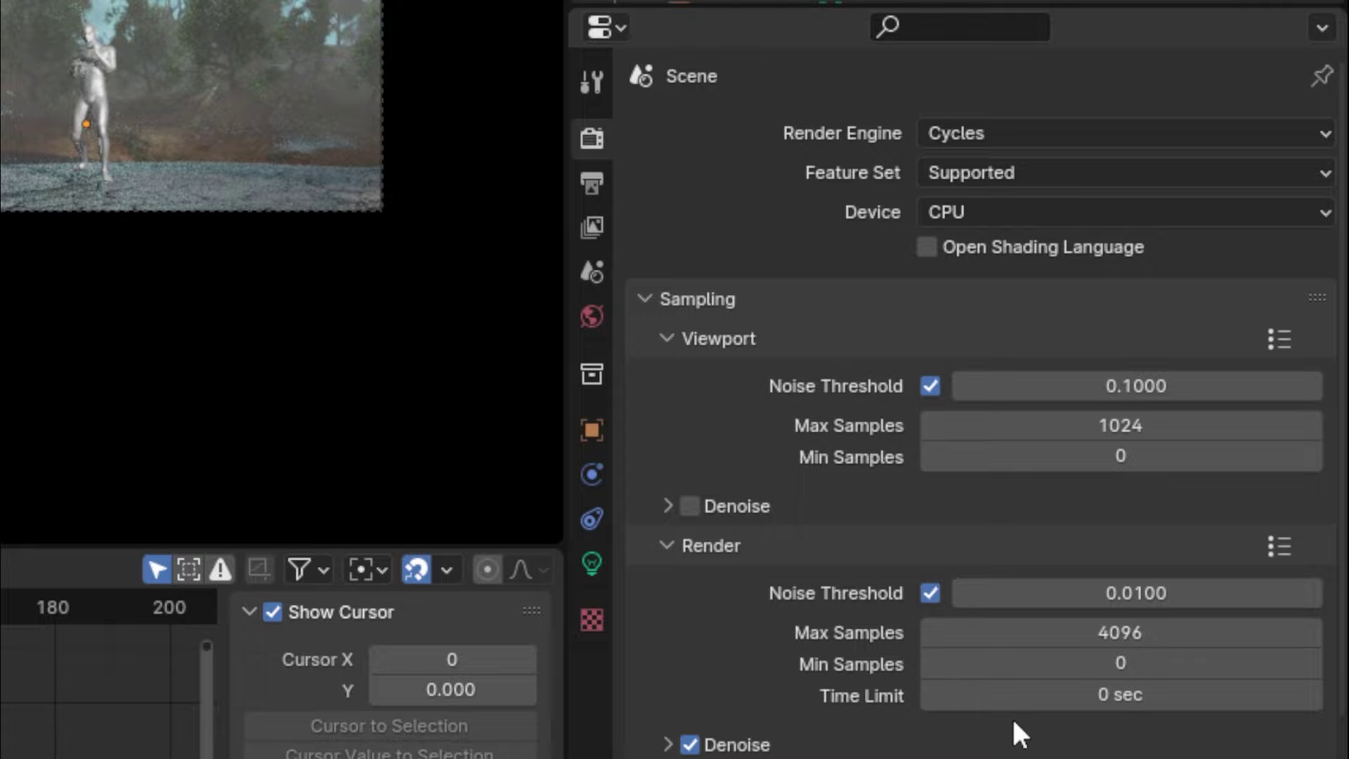
scroll(748, 661, down, 3)
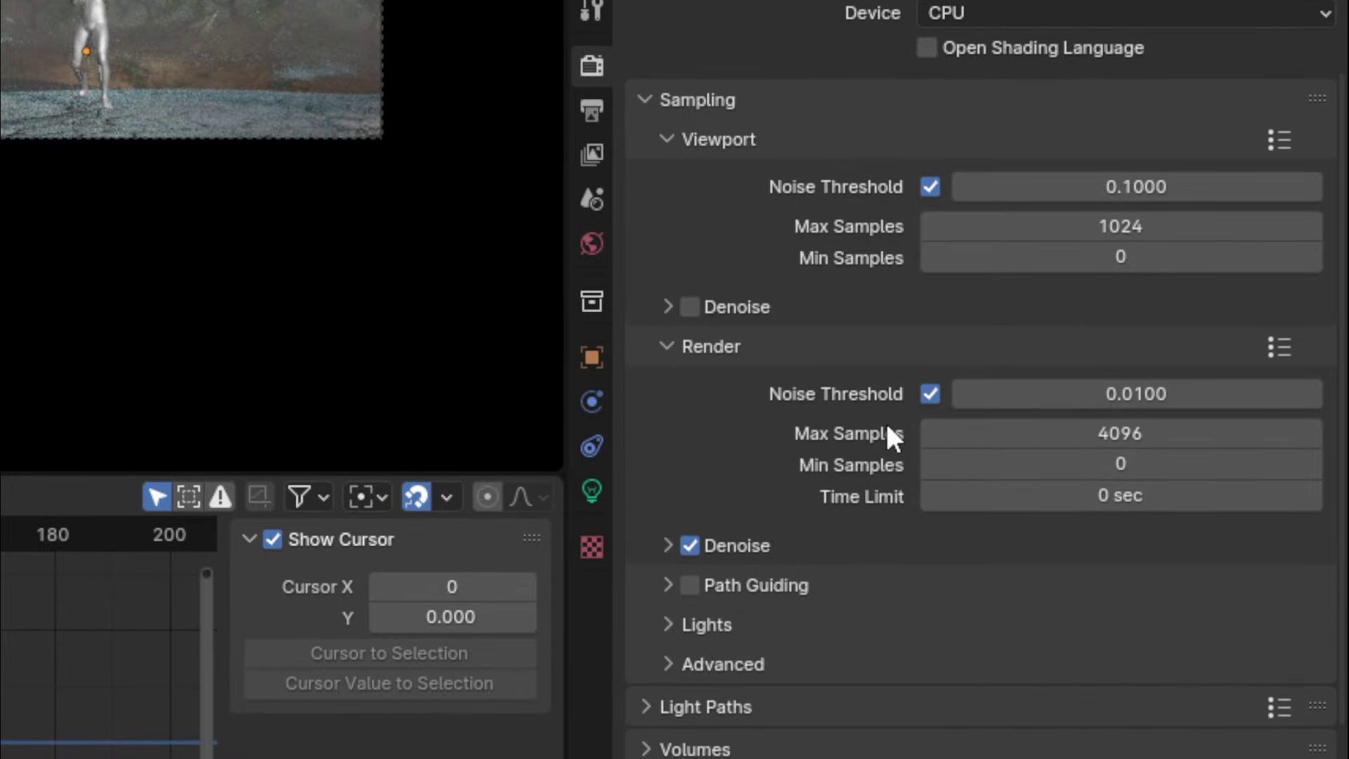
click(1236, 427)
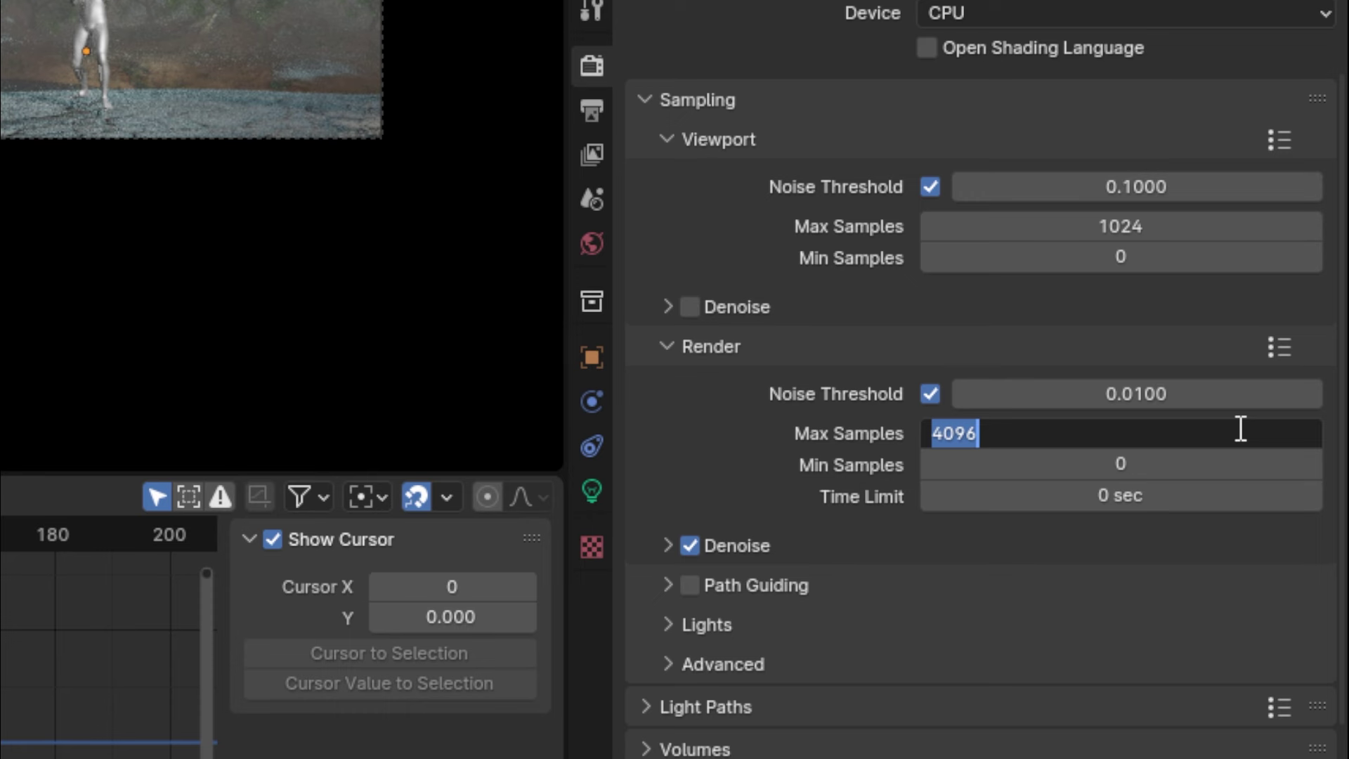
text(643)
key(BackSpace)
key(Return)
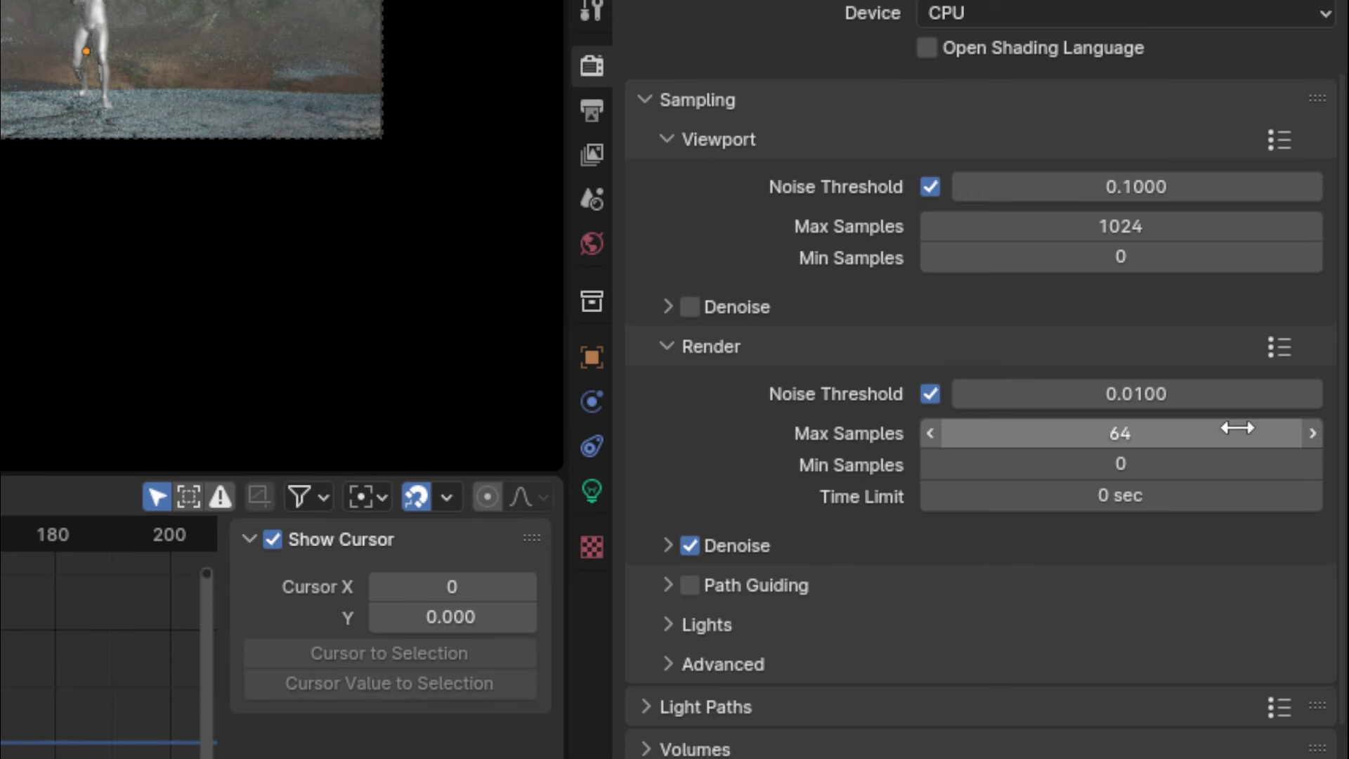
Keep render Denoise enabled and set the Denoiser to OpenImageDenoise
click(666, 547)
click(690, 546)
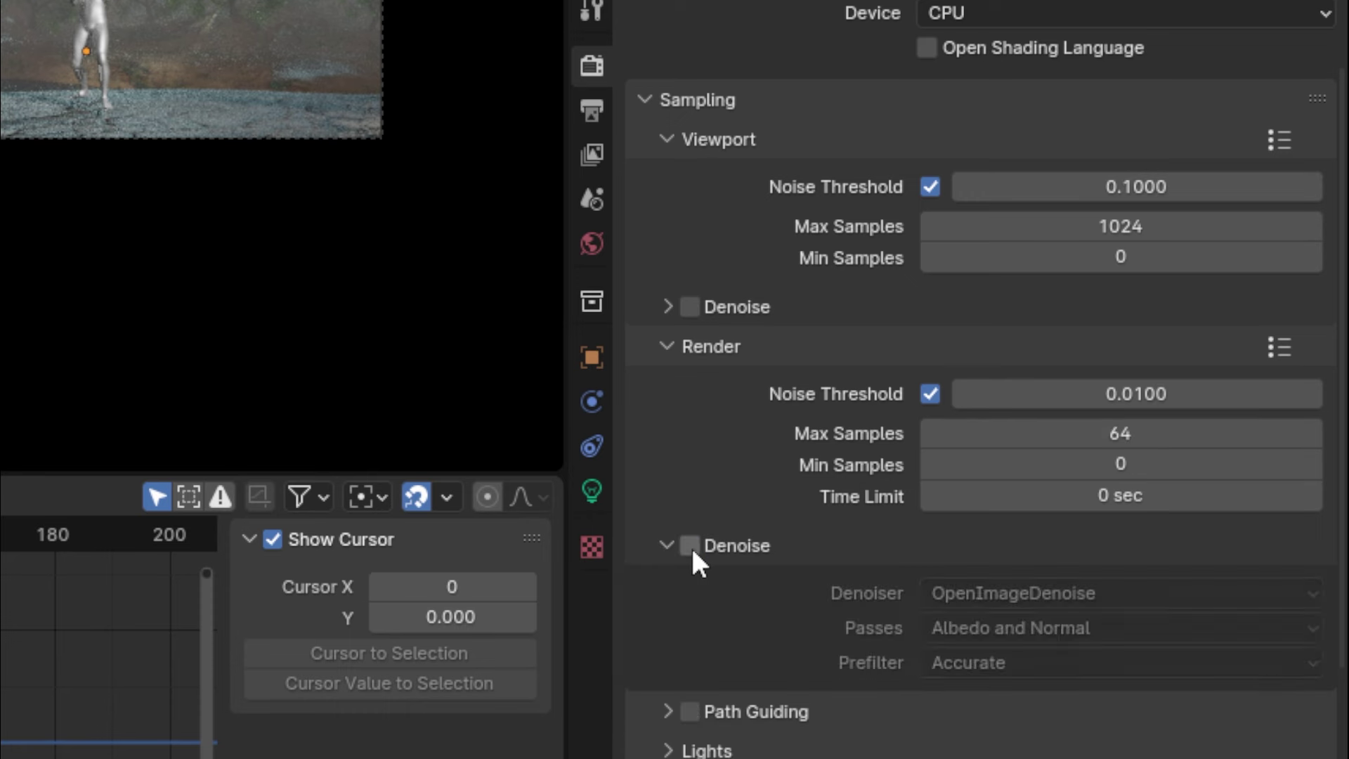
click(690, 546)
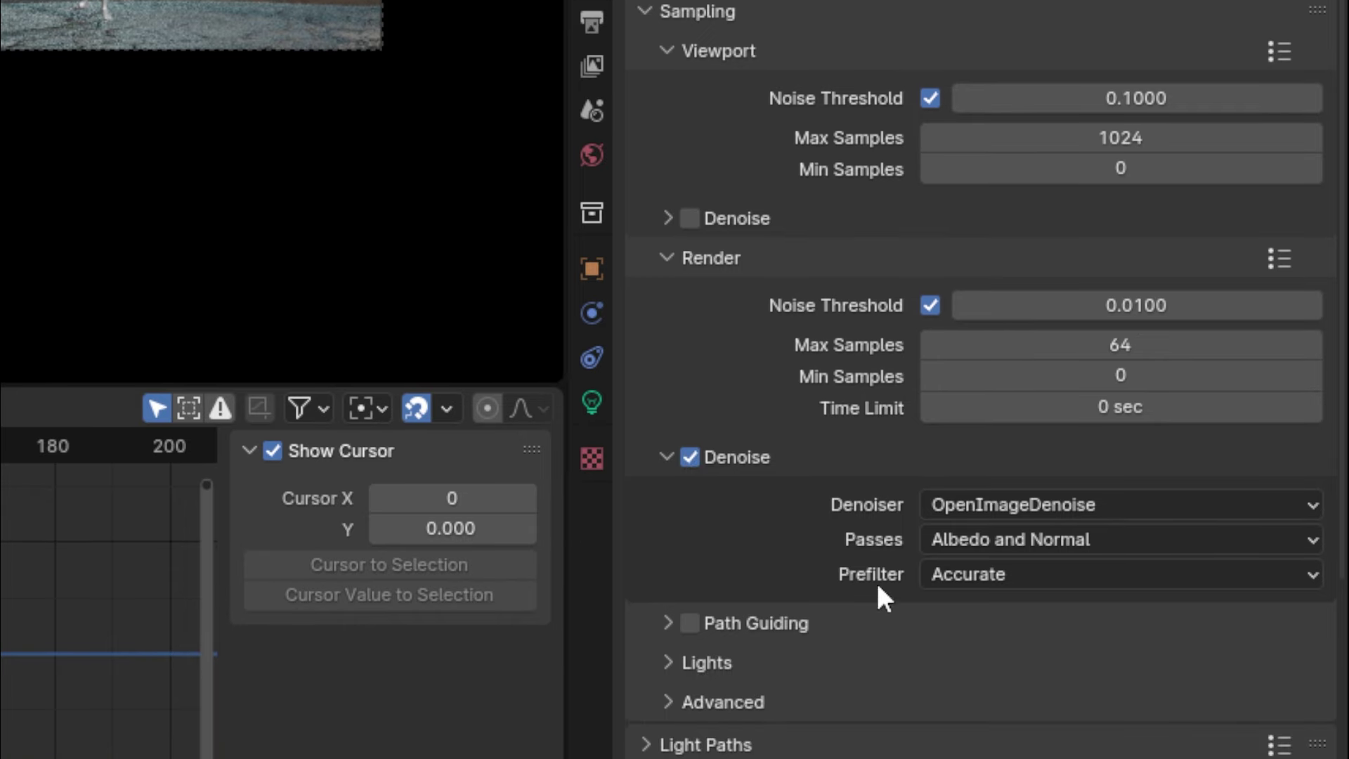
click(1040, 508)
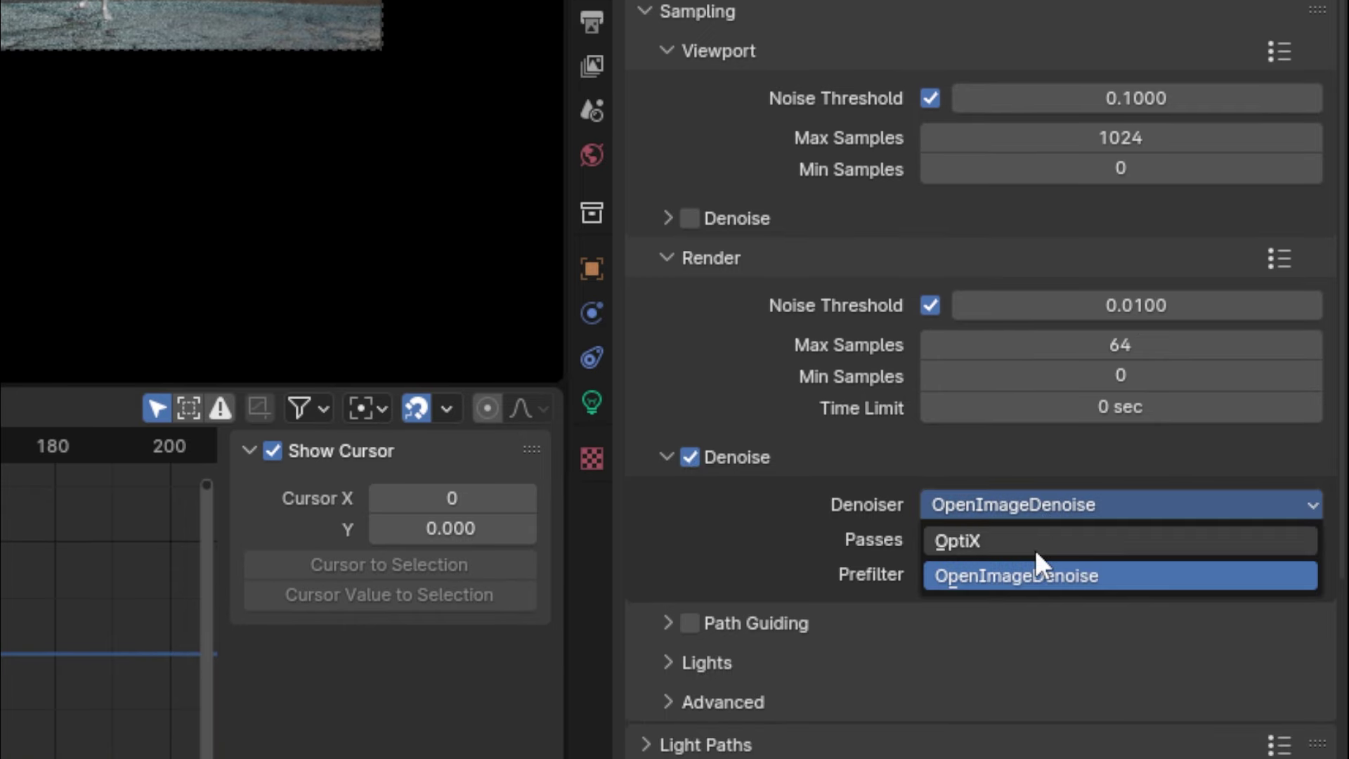
click(1036, 549)
click(1039, 506)
click(1029, 572)
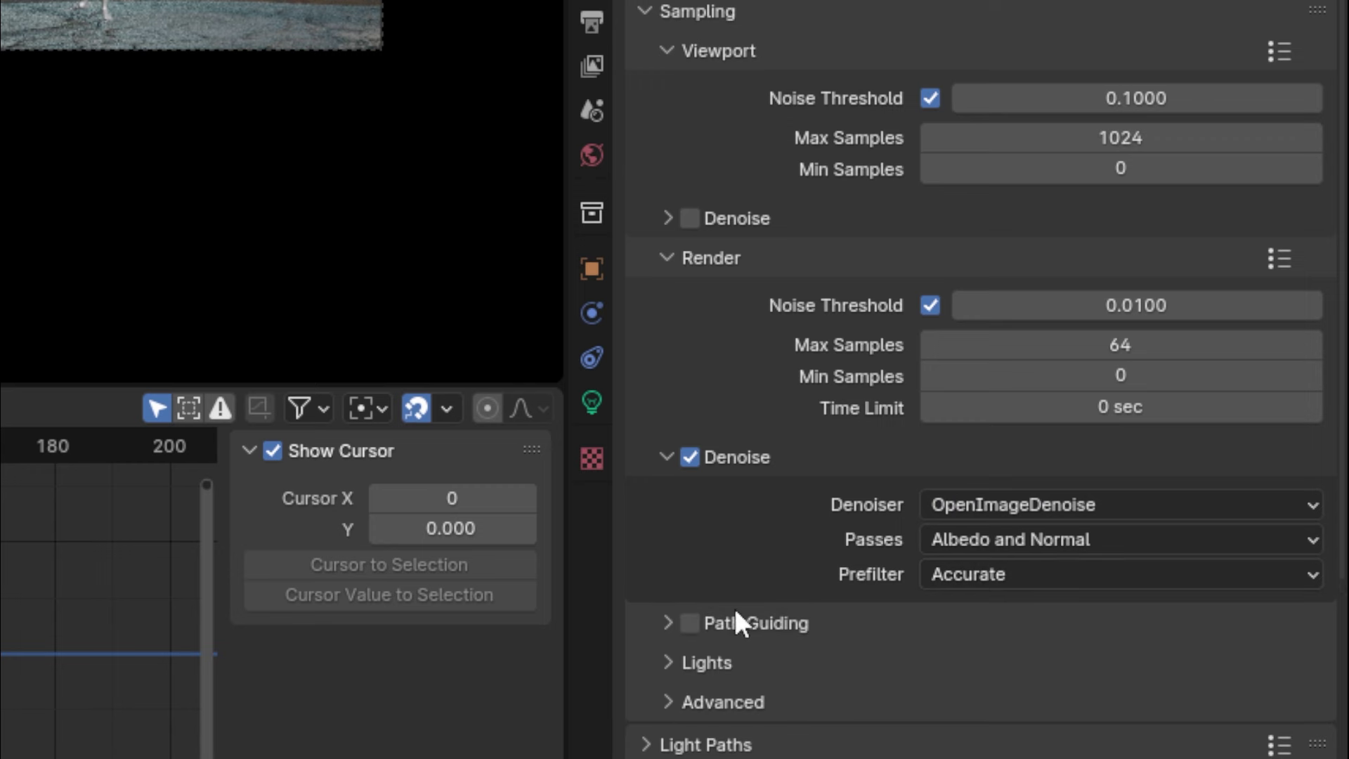
Review the denoise prefilter and passes options, leaving Albedo and Normal unchanged
click(934, 574)
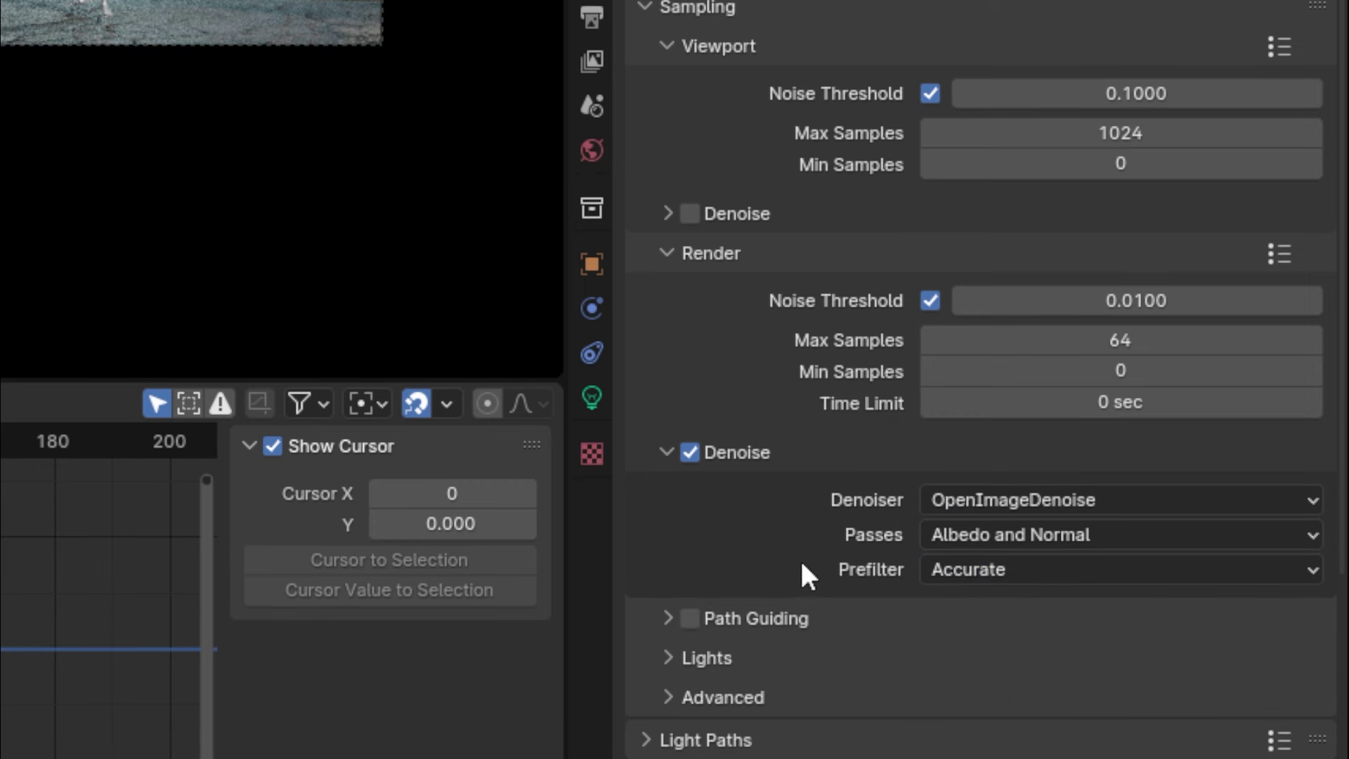
click(994, 540)
click(994, 534)
click(1001, 527)
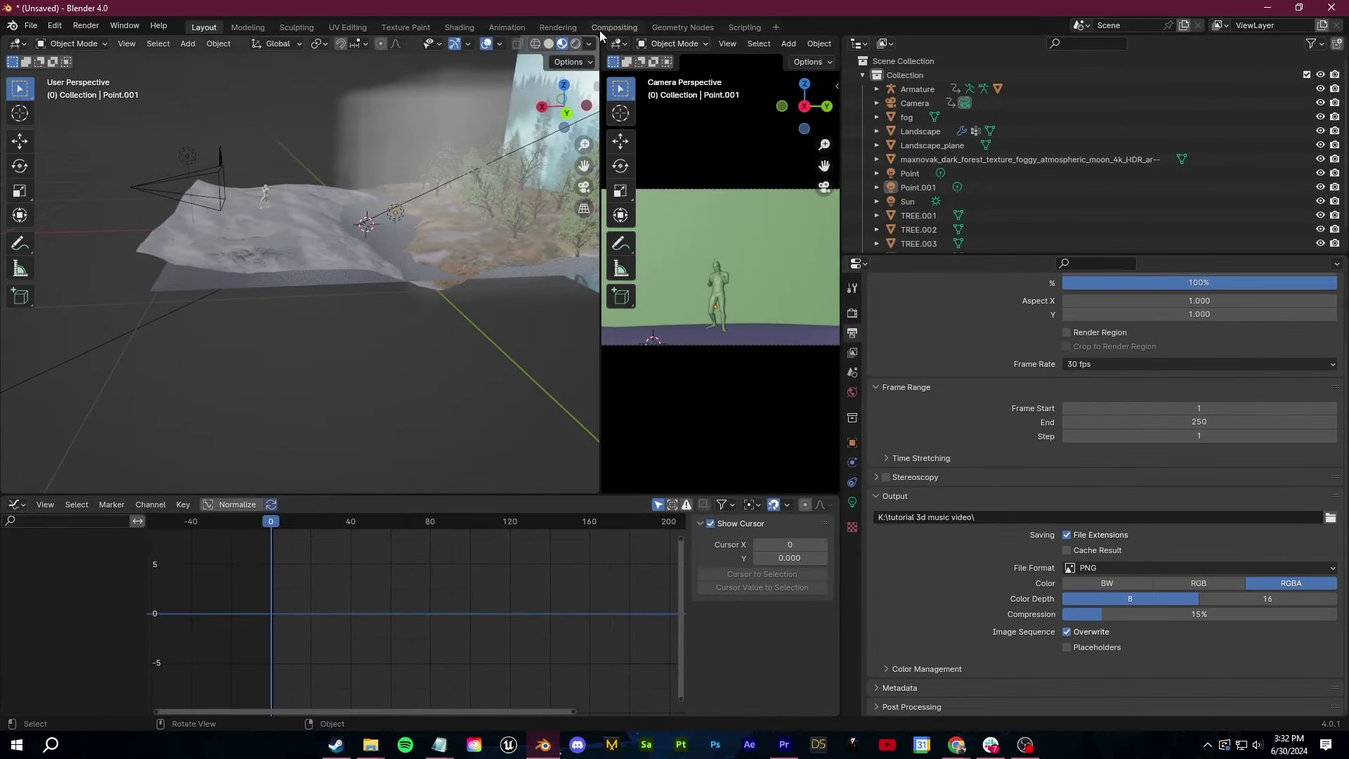
Switch to the Compositing workspace and render a single test image
click(614, 26)
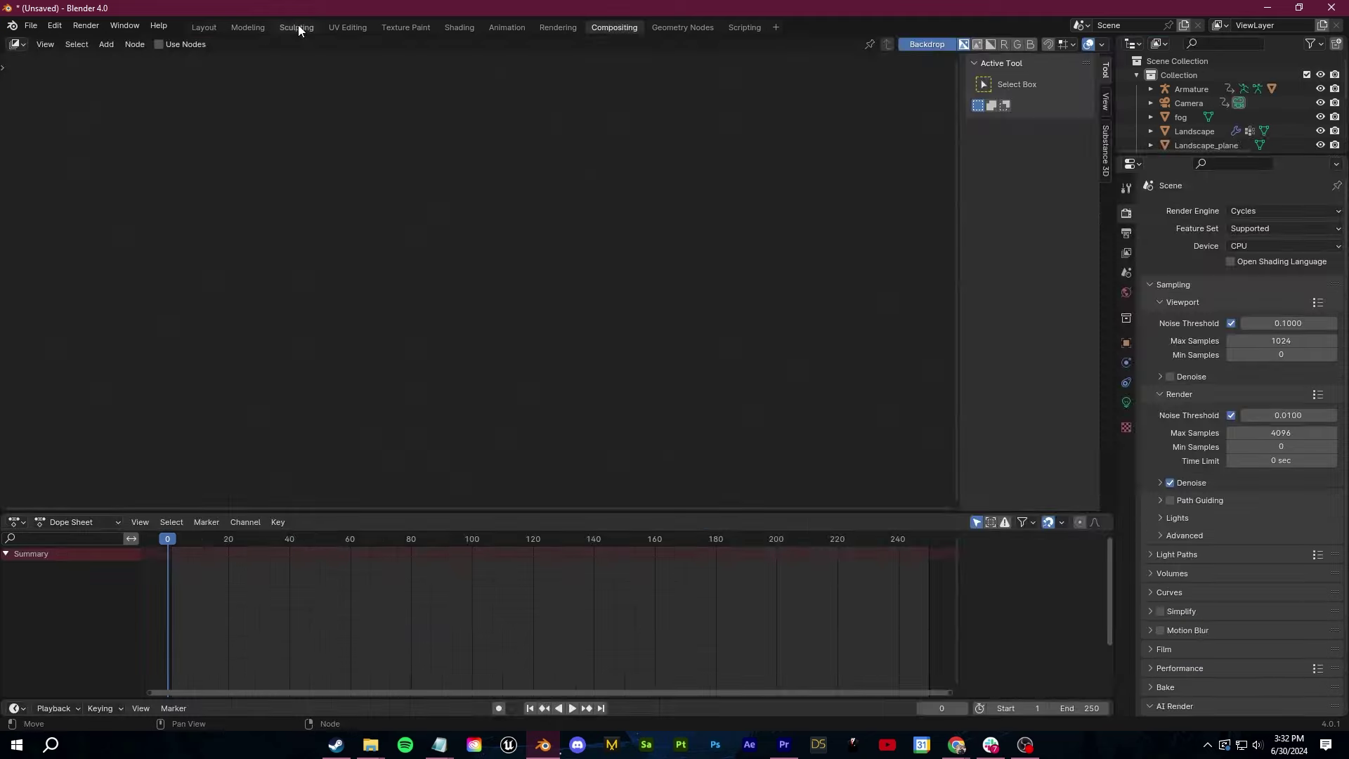
click(85, 25)
click(98, 40)
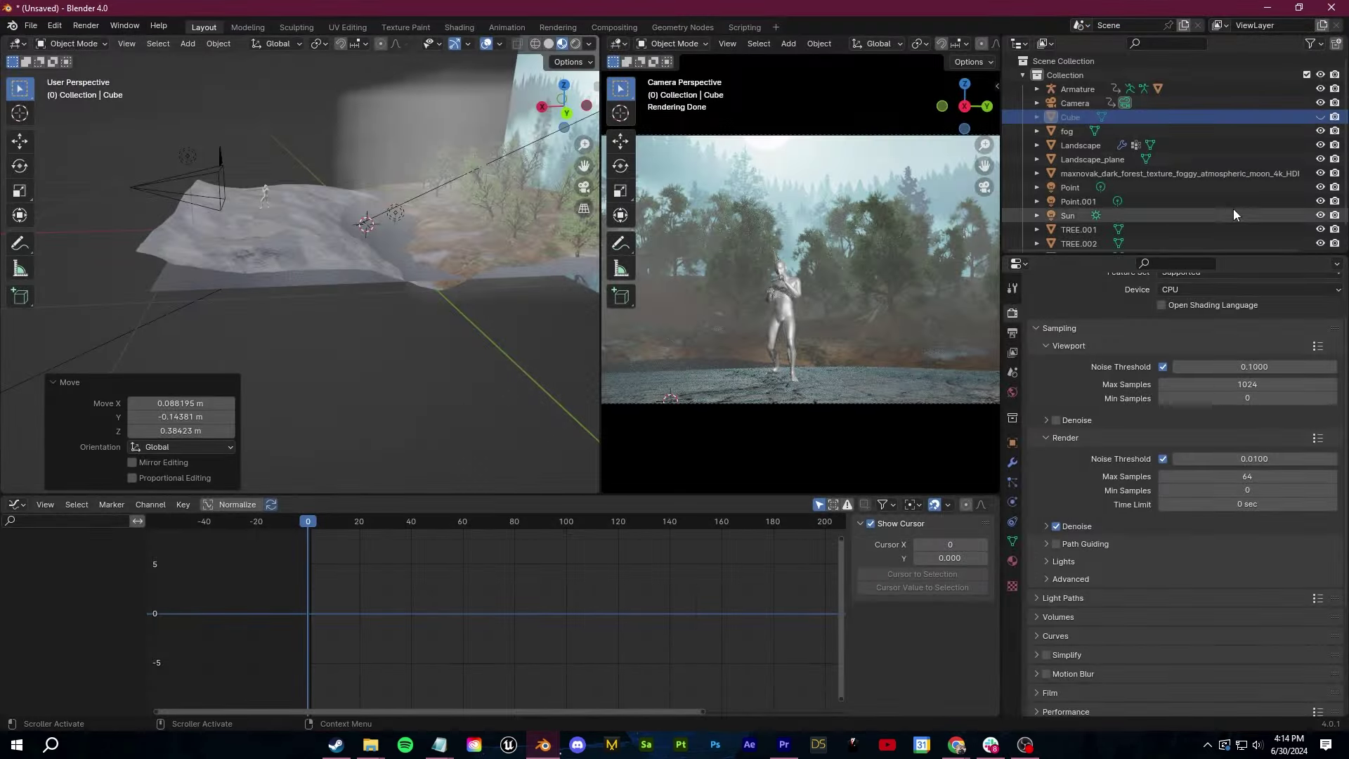
Disable TREE.004's render toggle in the Outliner and start Render Animation
click(1194, 90)
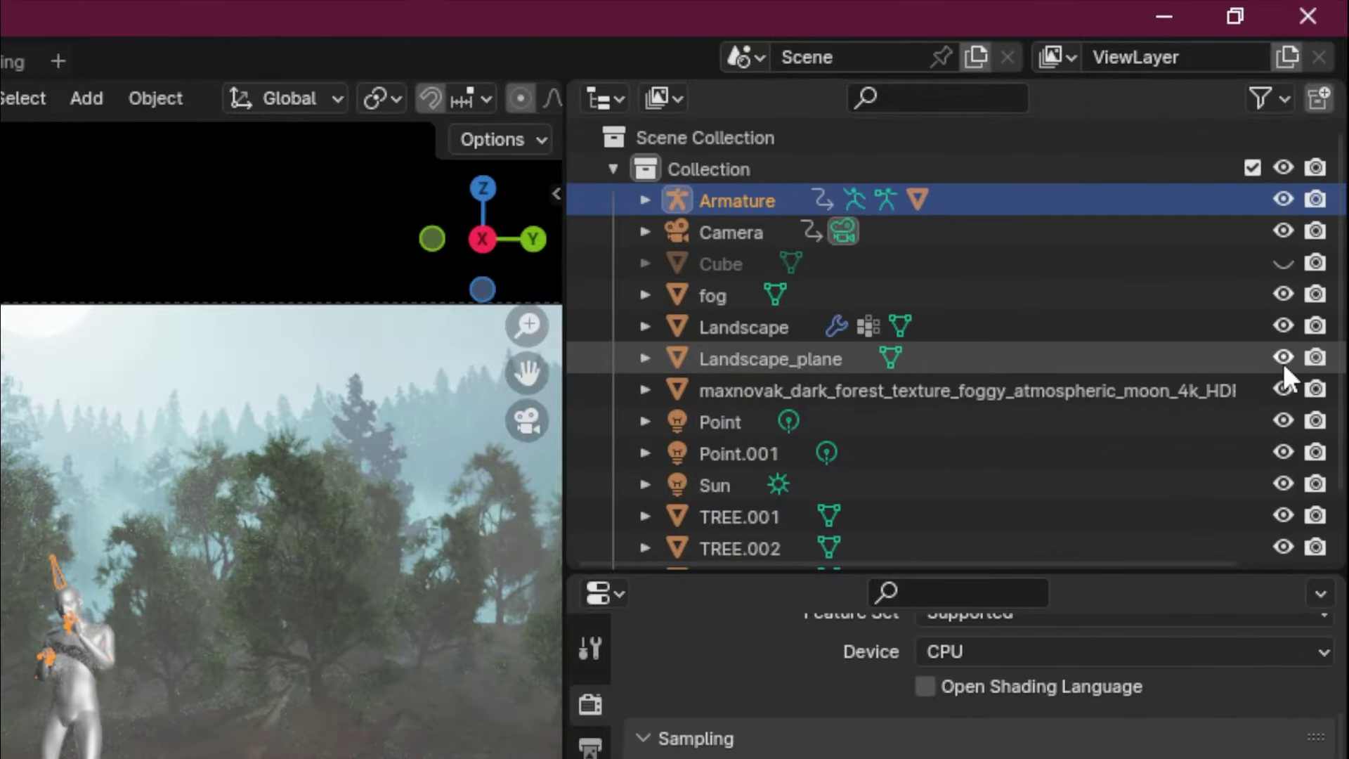
scroll(1283, 364, down, 3)
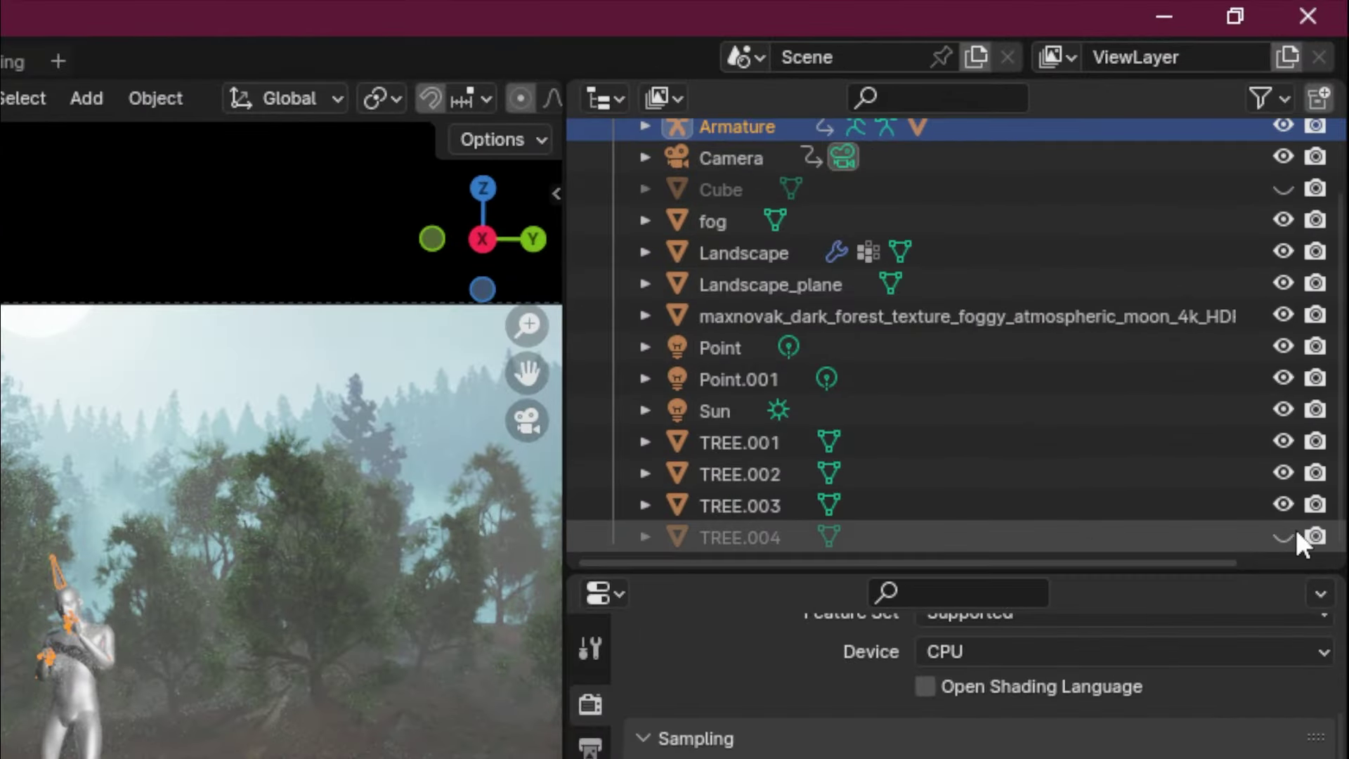
click(1315, 535)
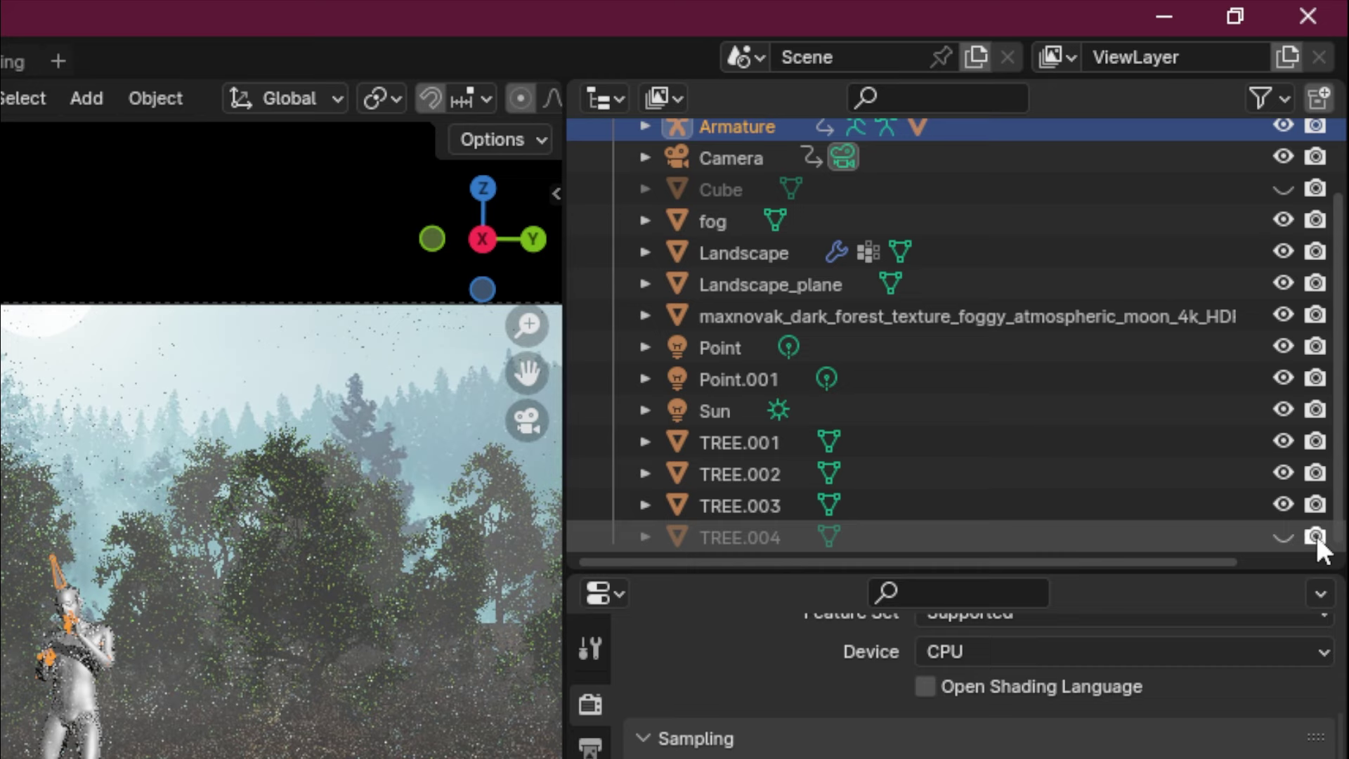
scroll(1309, 208, up, 3)
click(88, 9)
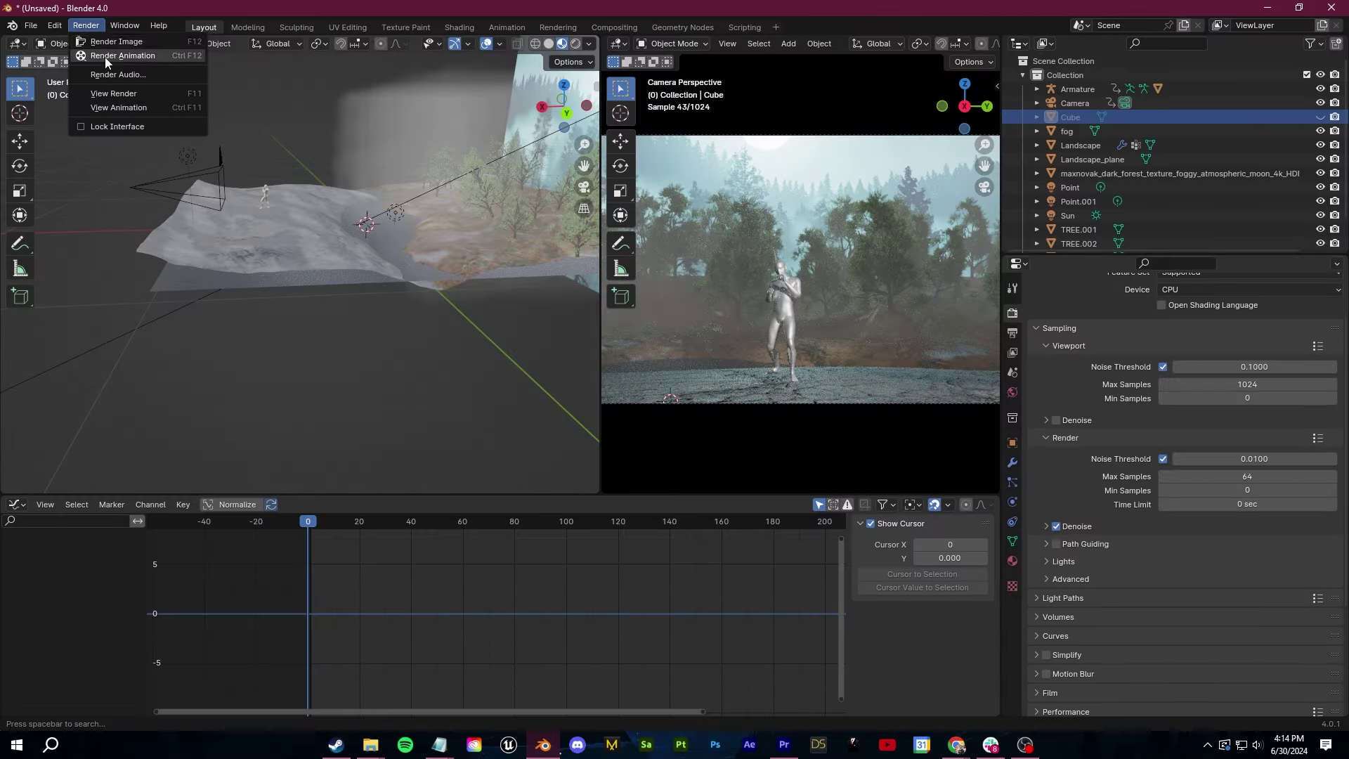
click(104, 53)
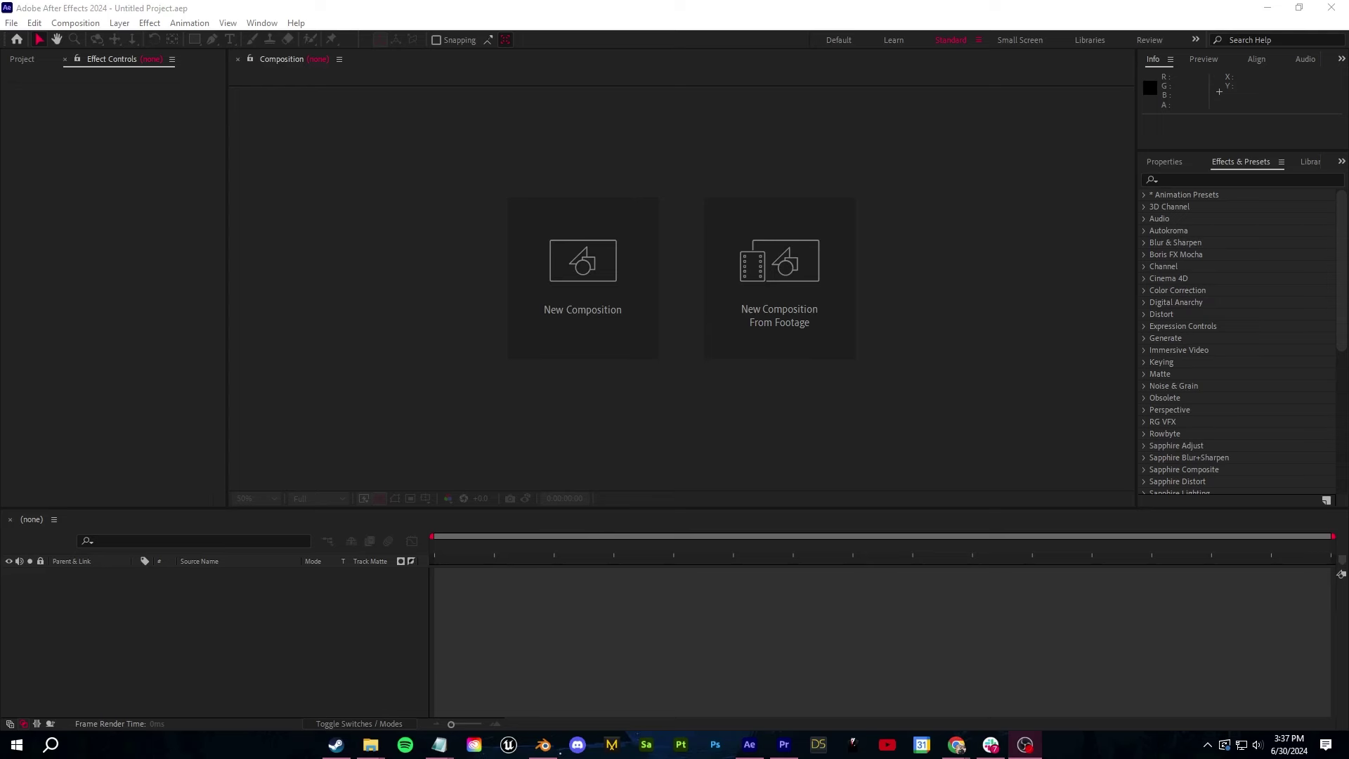
Import the [0005-0120].tif sequence via Import > Multiple Files and create a 4096×2160, 30 fps Comp
click(612, 48)
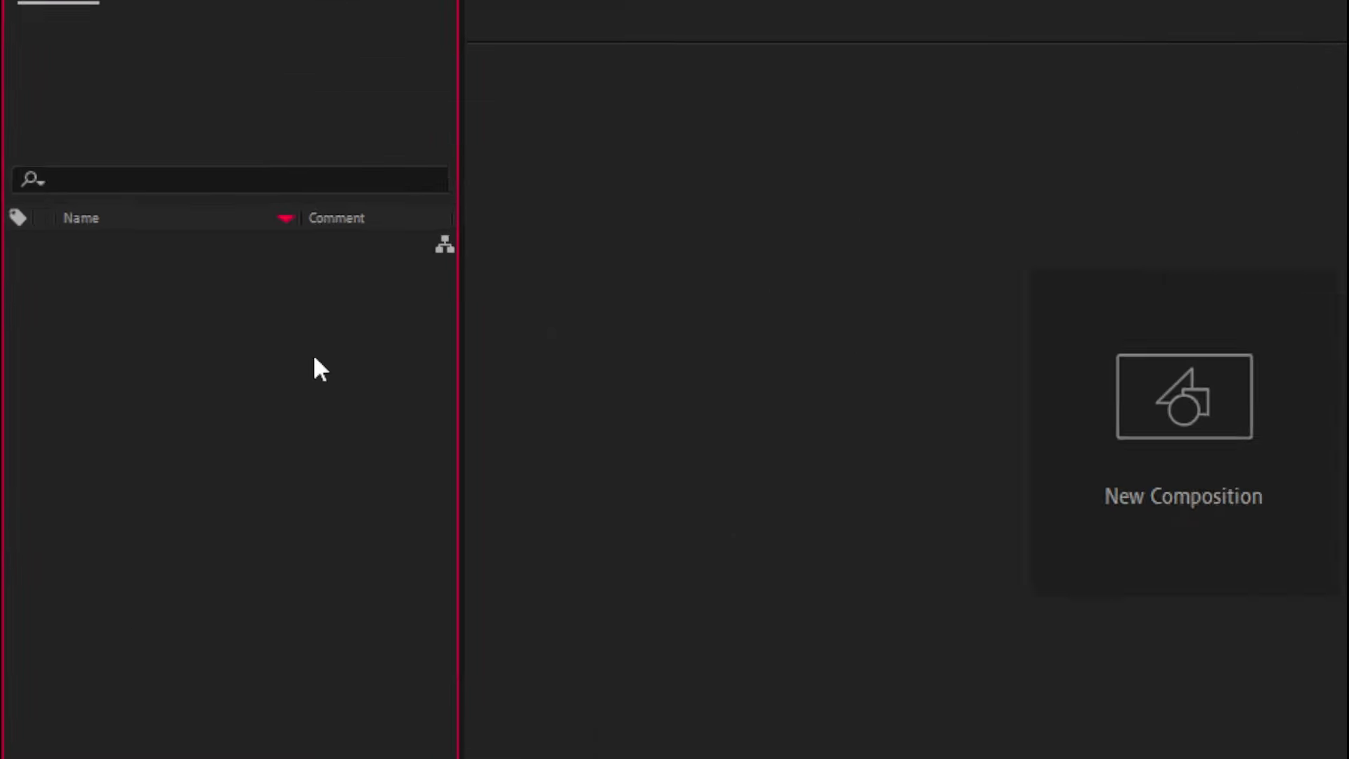
right_click(155, 240)
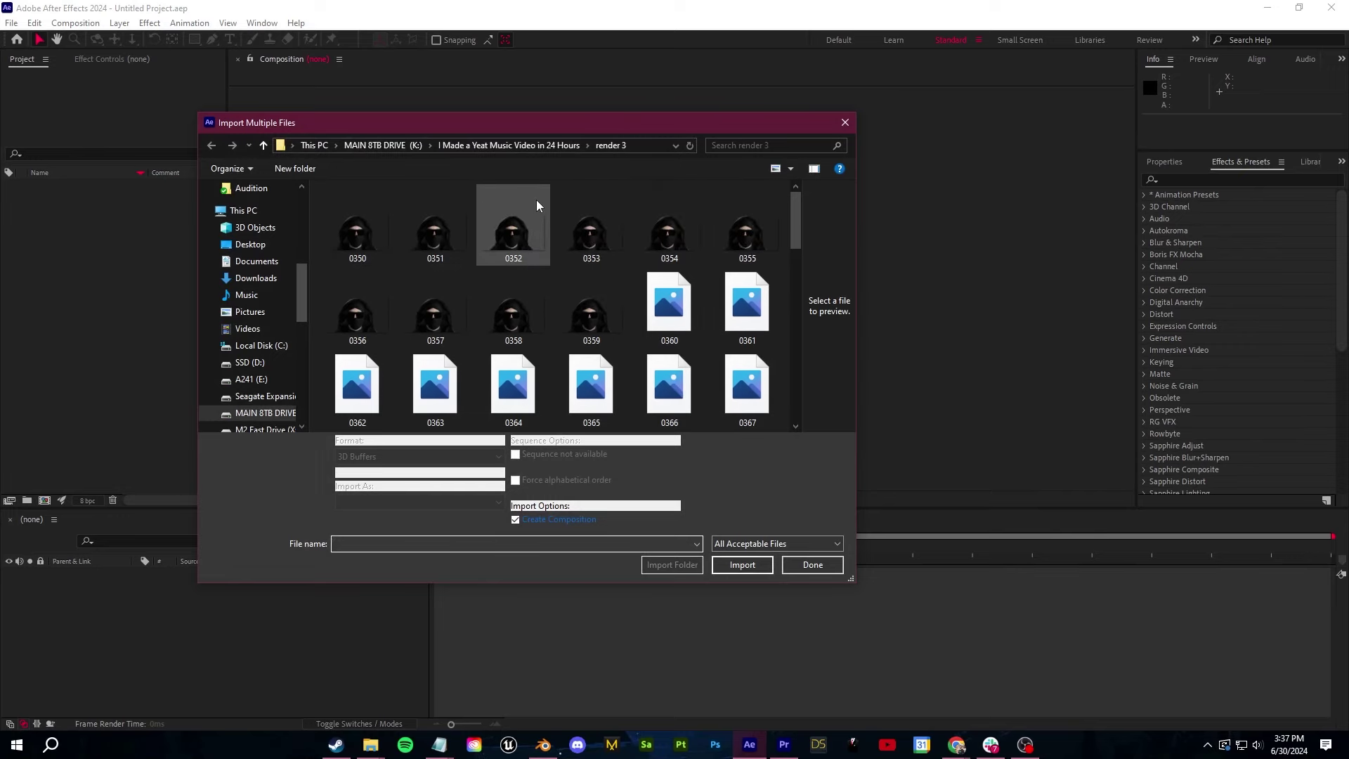
click(742, 554)
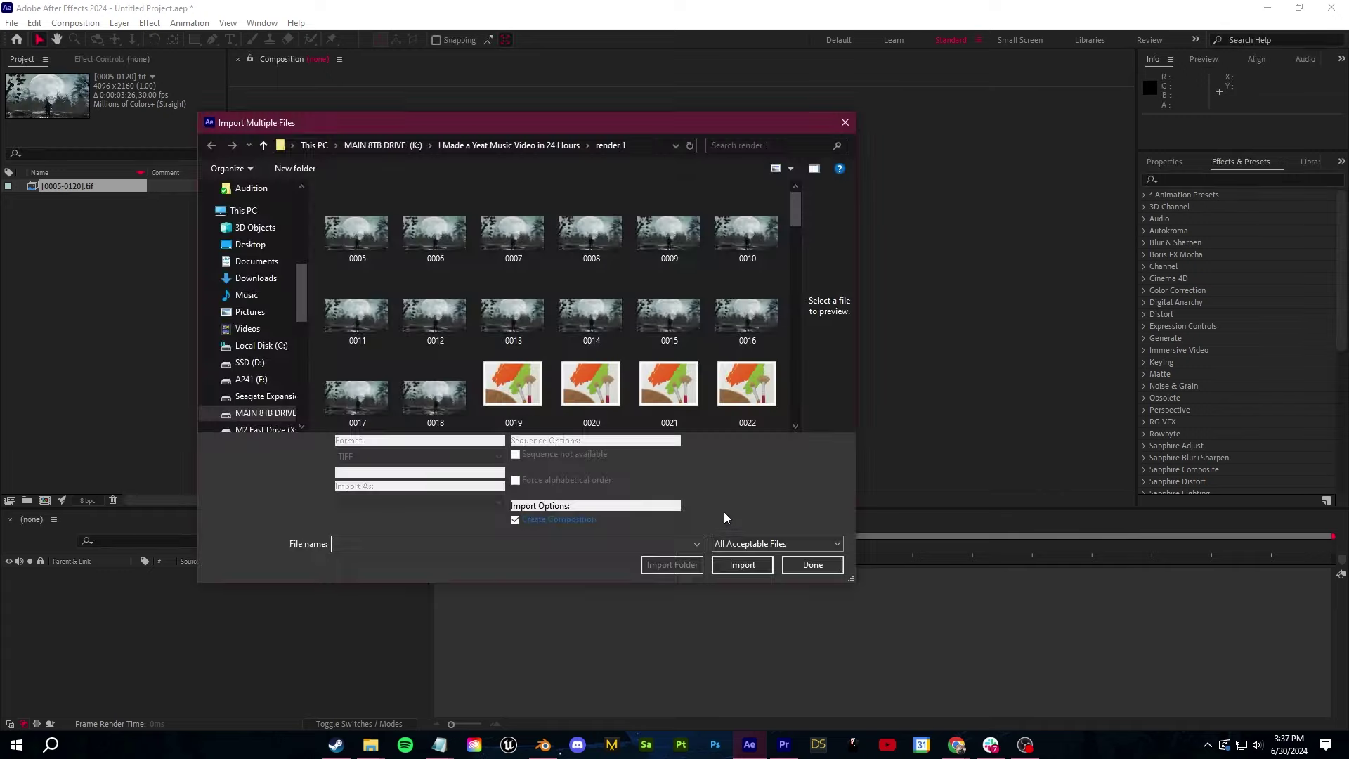
click(799, 565)
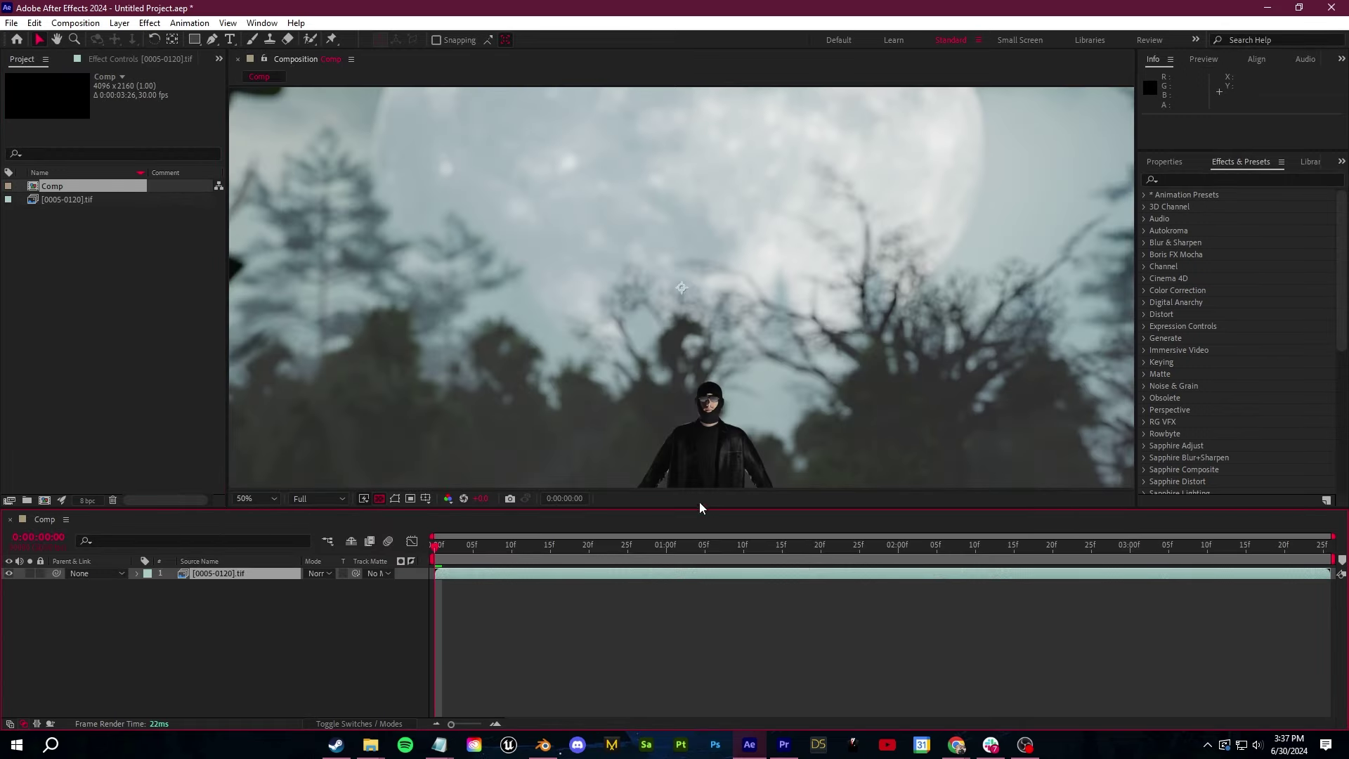
scroll(545, 394, down, 2)
Play and scrub the footage to about 0:00:02:28, then search Effects & Presets for 'color' and 'brigh'
key(space)
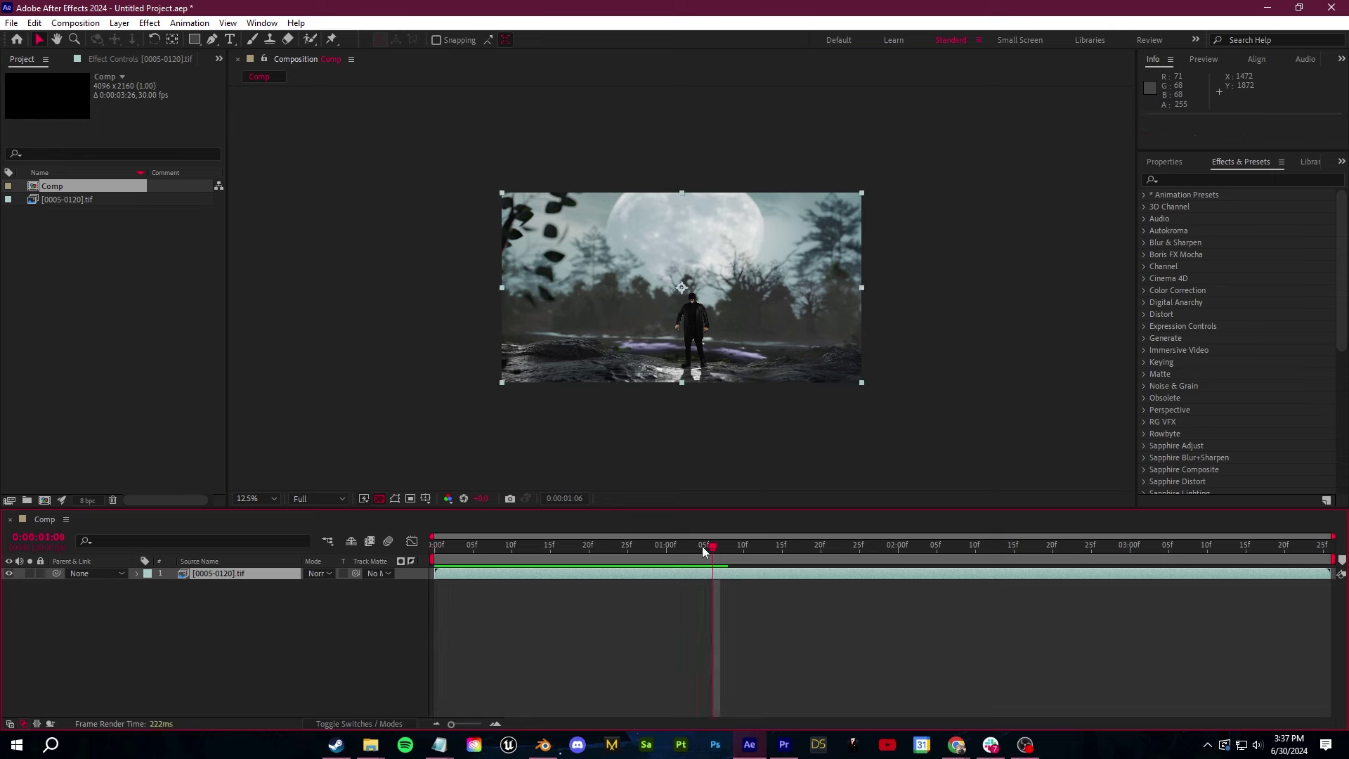
drag(1064, 548, 1170, 555)
click(1214, 179)
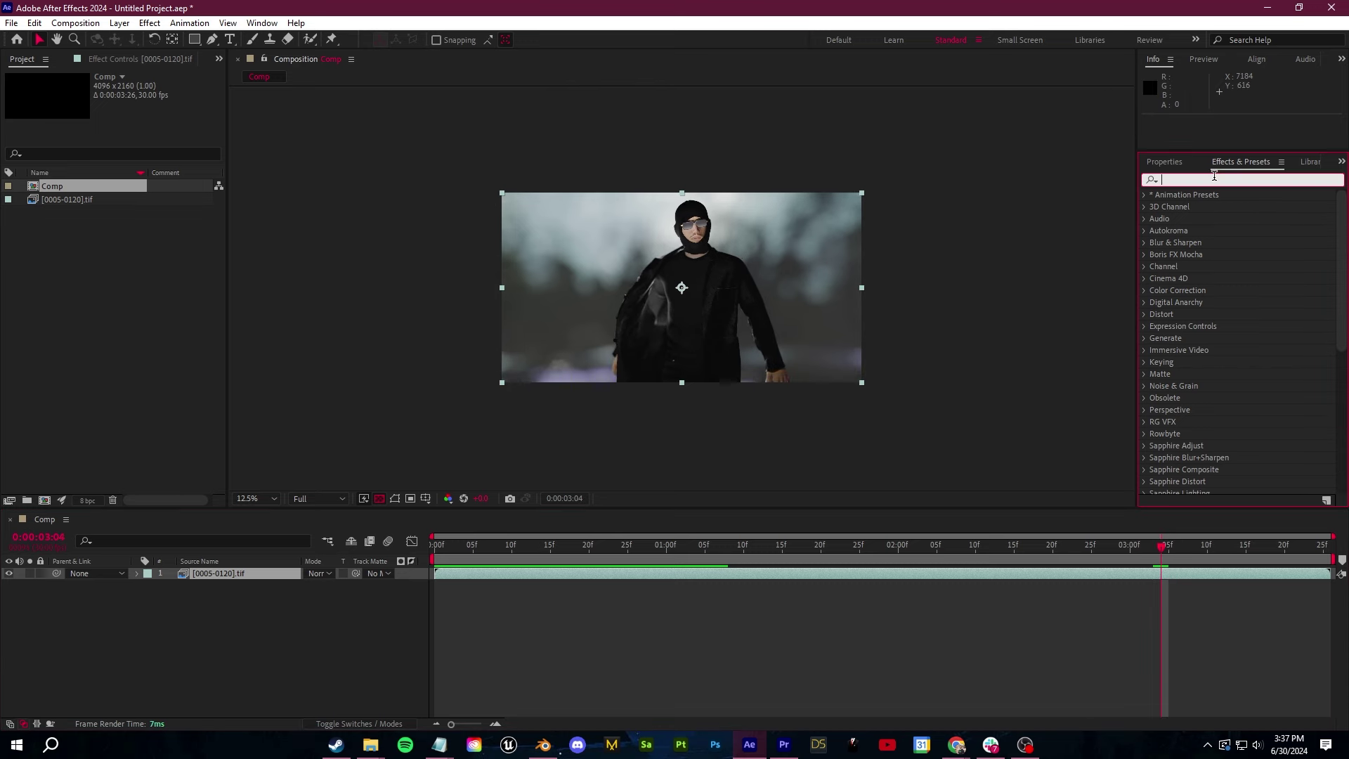
text(color)
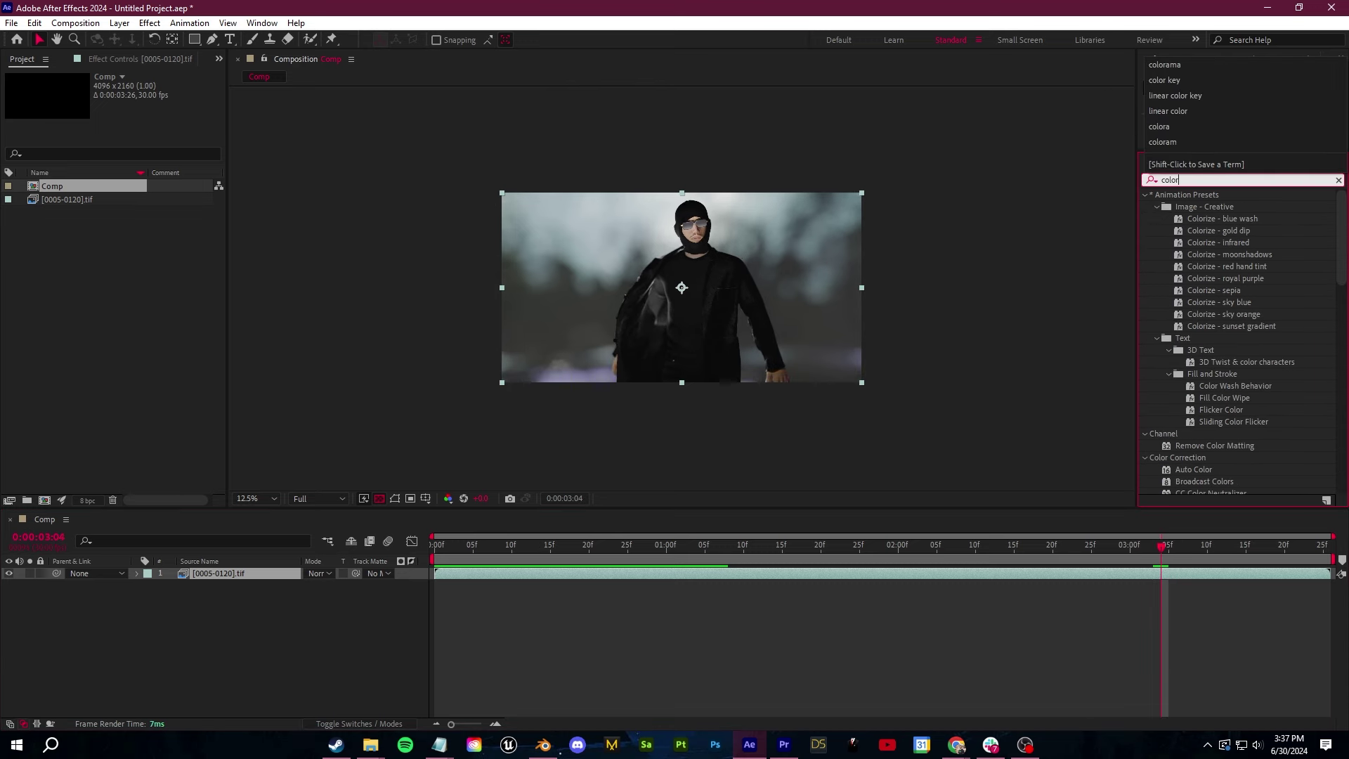
scroll(1253, 414, down, 3)
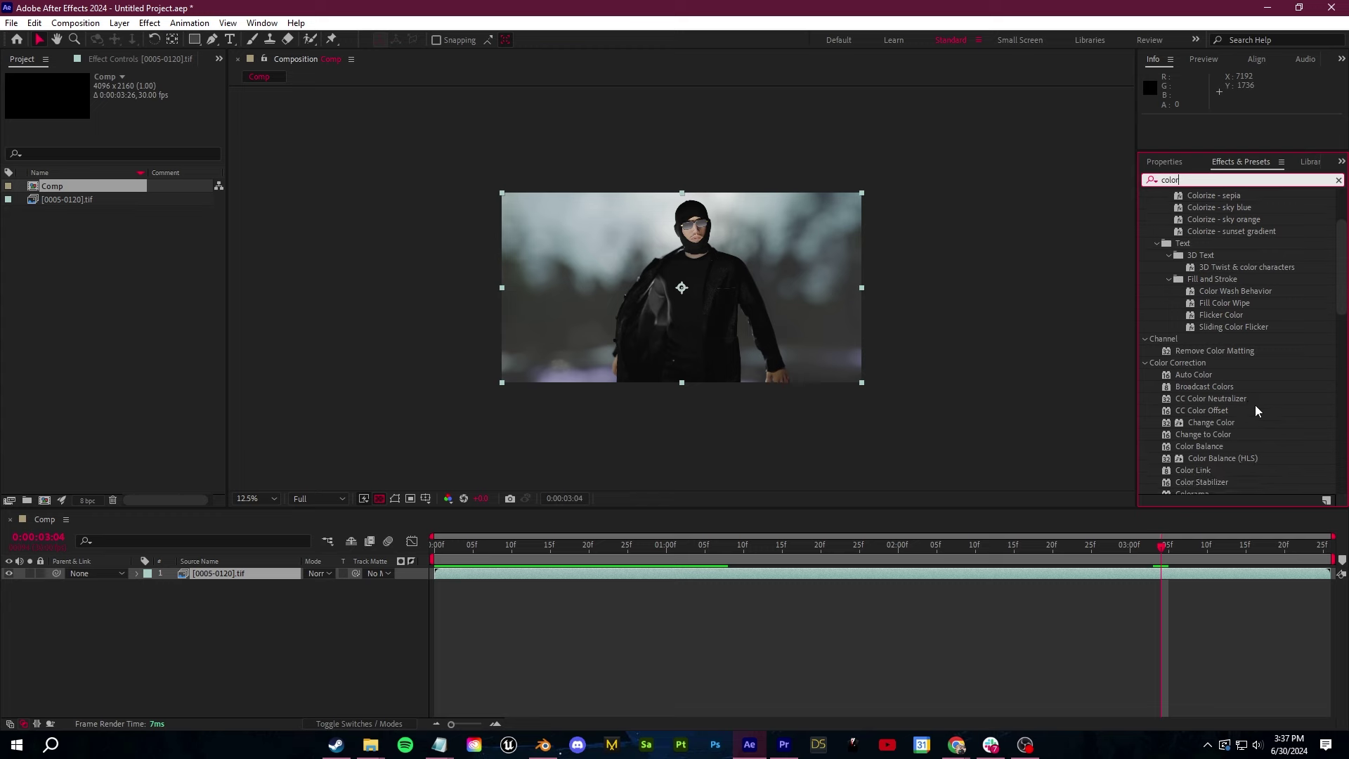
scroll(1231, 396, down, 1)
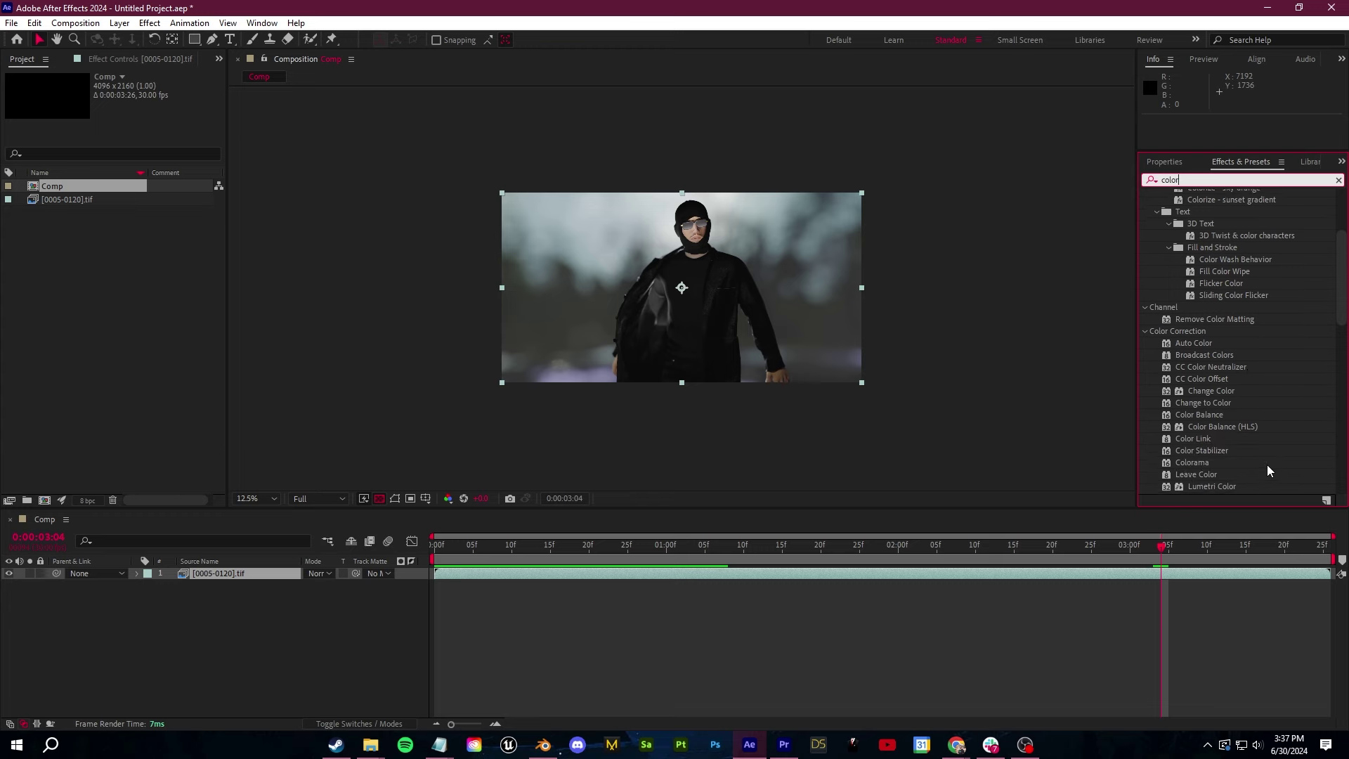
scroll(1250, 472, down, 1)
key(BackSpace)
key(BackSpace)
key(BackSpace)
key(BackSpace)
key(BackSpace)
text(brigh)
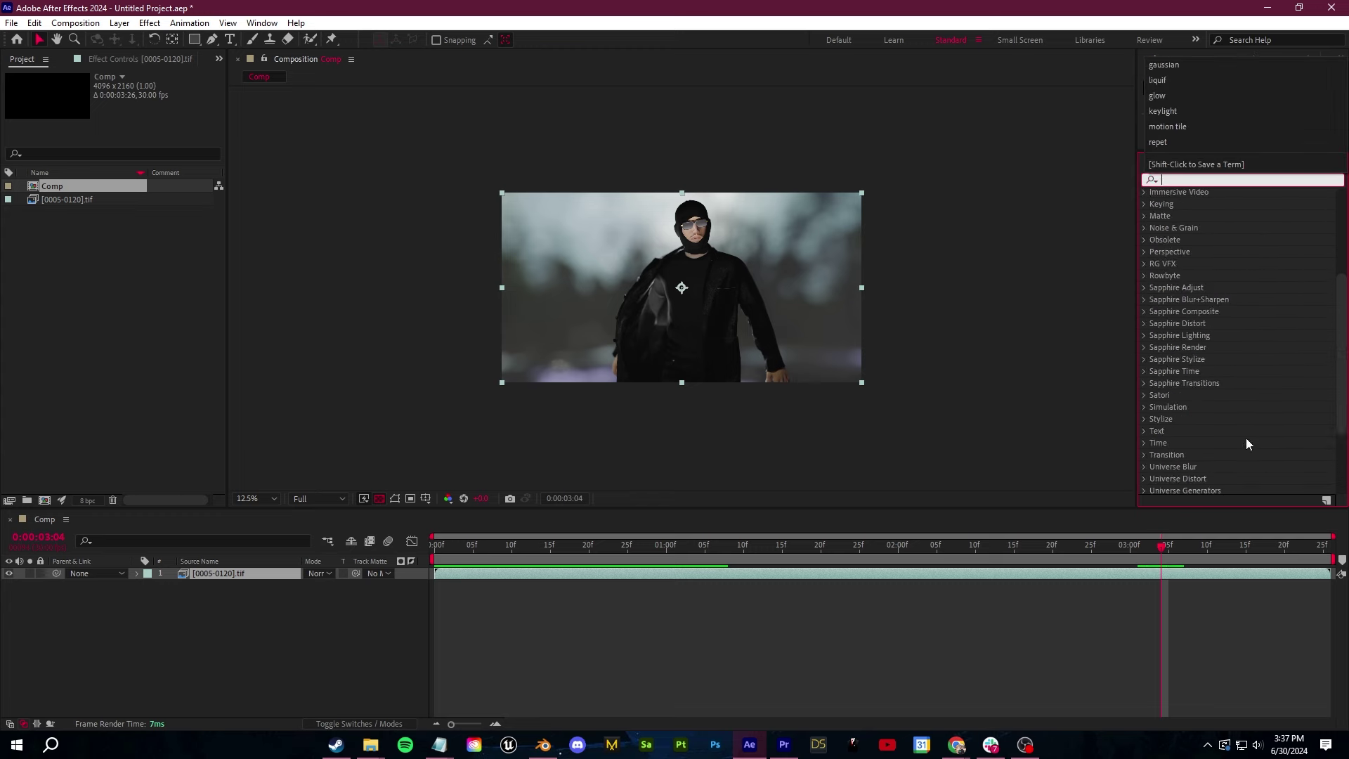